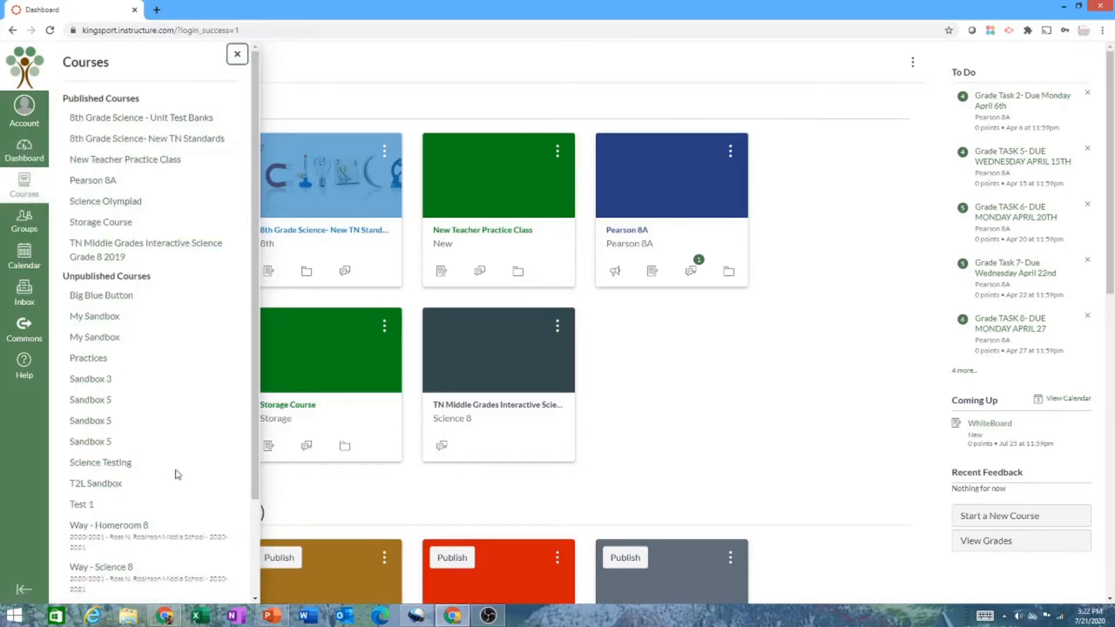
# Create a new course named "Sandbox 7" from the full course list, with the Private (Copyrighted) content license
pyautogui.scroll(-2, 186, 472)
pyautogui.click(98, 509)
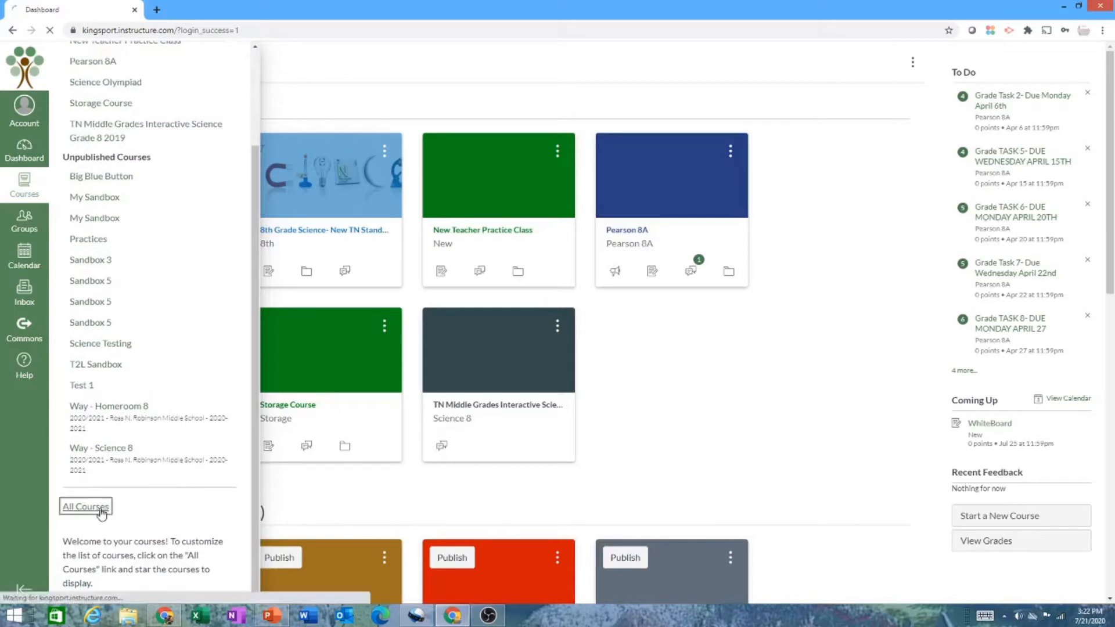
pyautogui.click(219, 119)
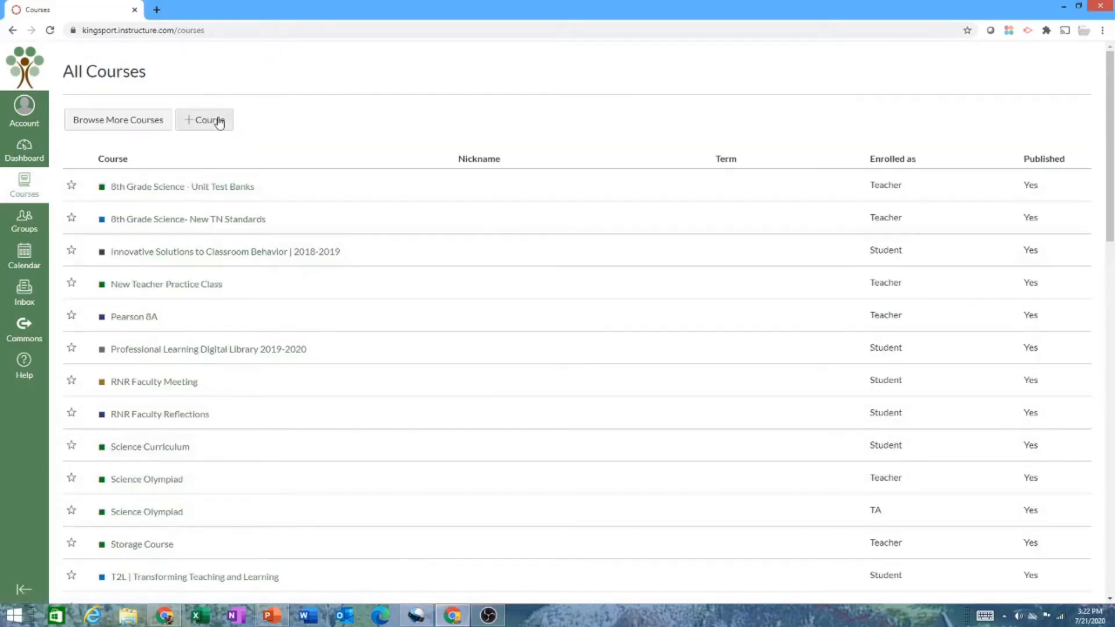
pyautogui.click(564, 286)
pyautogui.write('Sandbox 7')
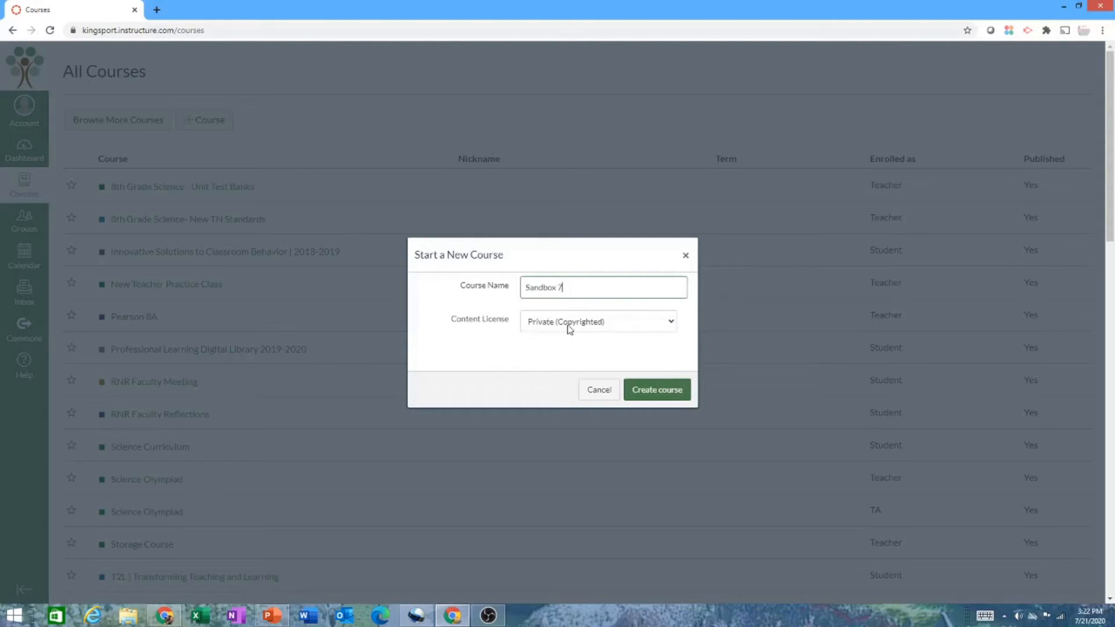
pyautogui.click(657, 329)
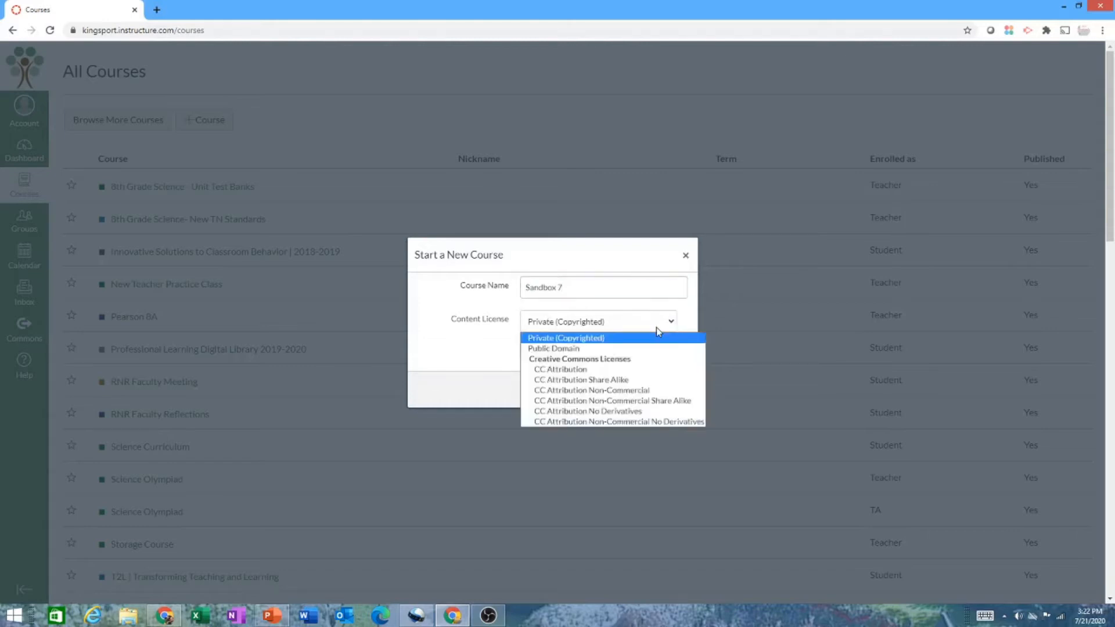
pyautogui.click(497, 338)
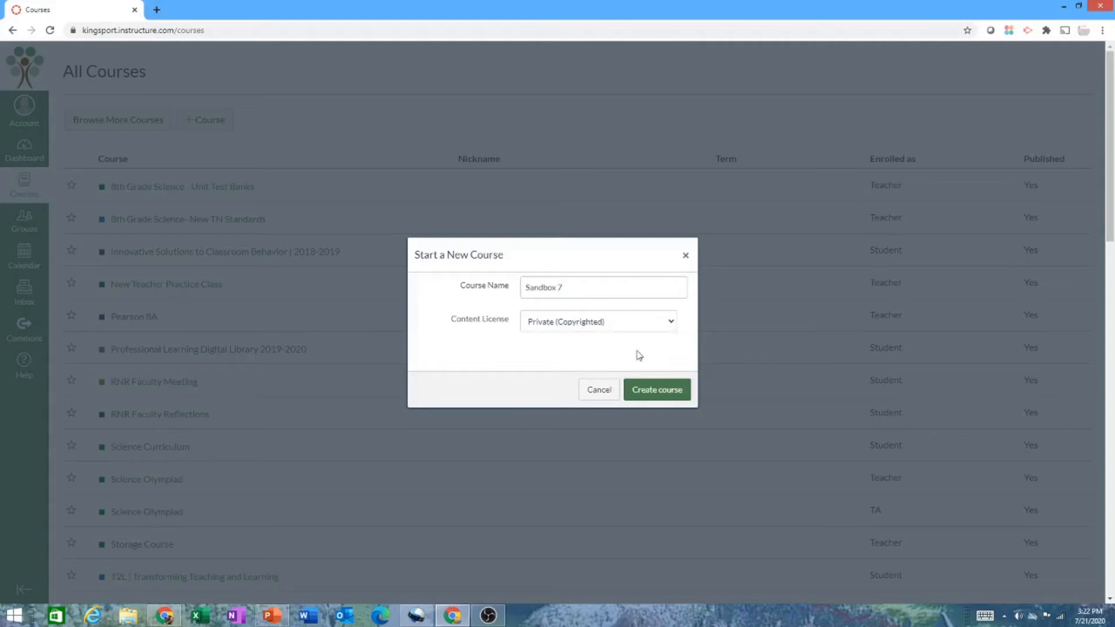
pyautogui.click(663, 395)
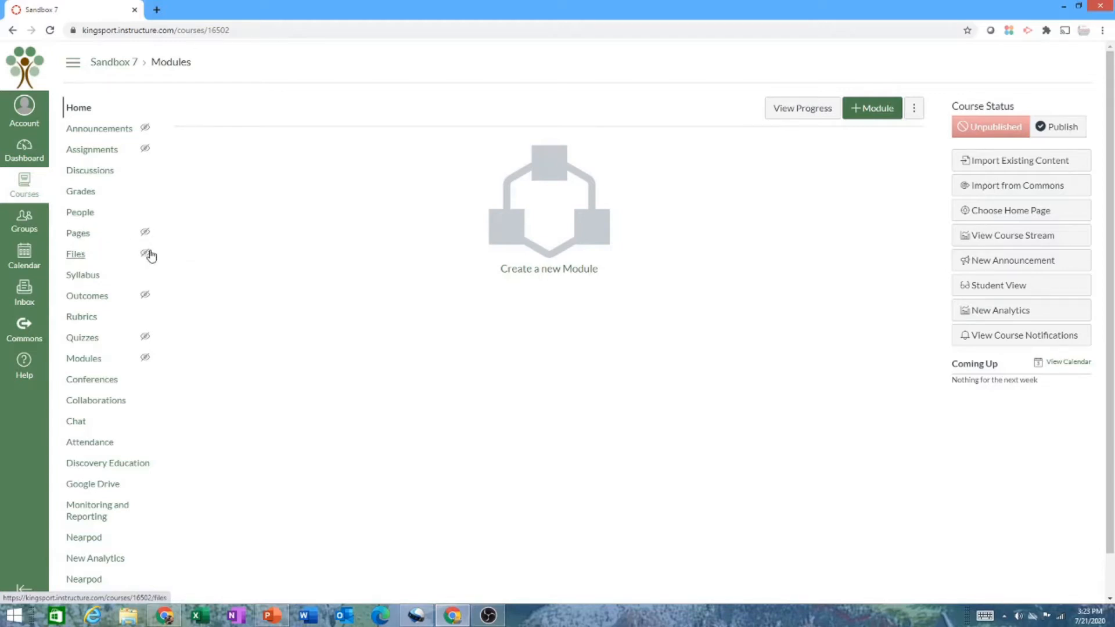
# Add a module named "5 E Lesson Plan" to the Sandbox 7 course
pyautogui.click(89, 358)
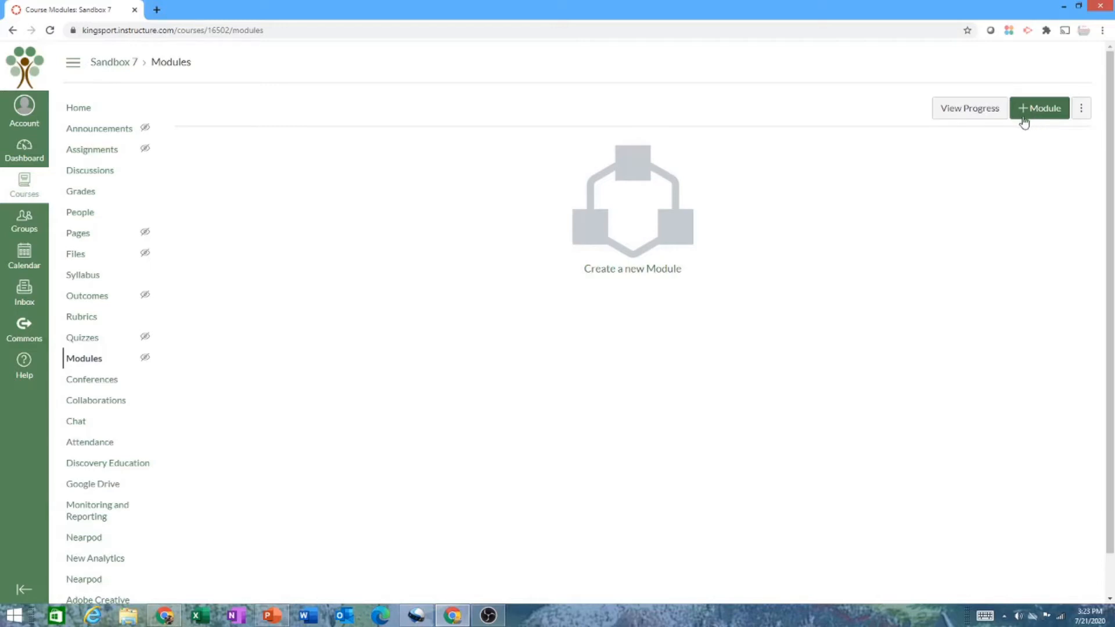
pyautogui.click(1025, 121)
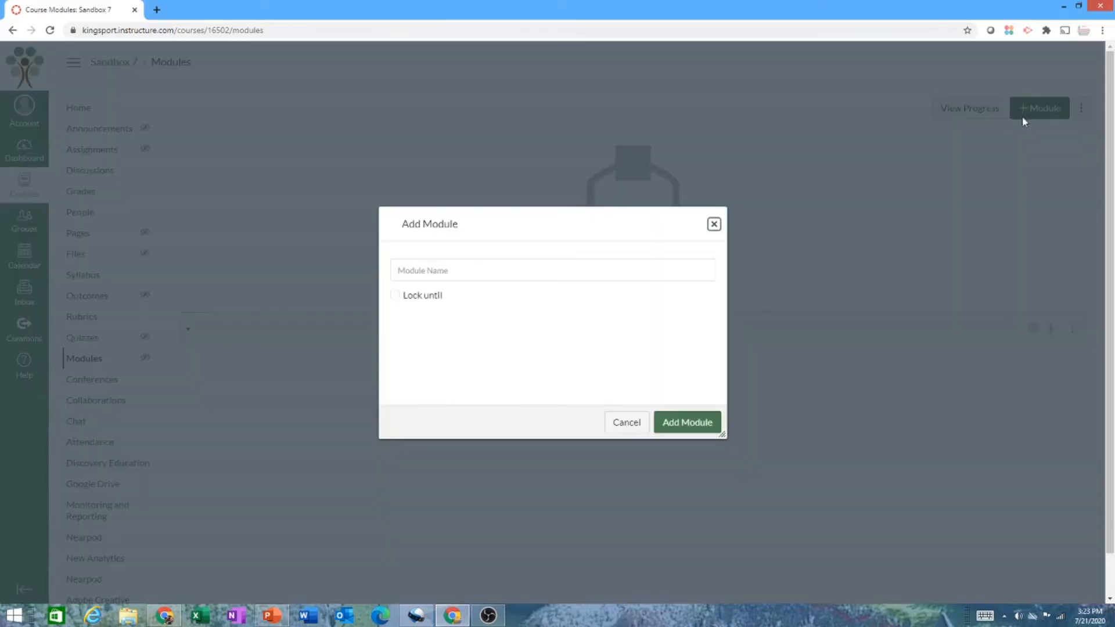
pyautogui.click(591, 270)
pyautogui.write('5 E Lesson Plan')
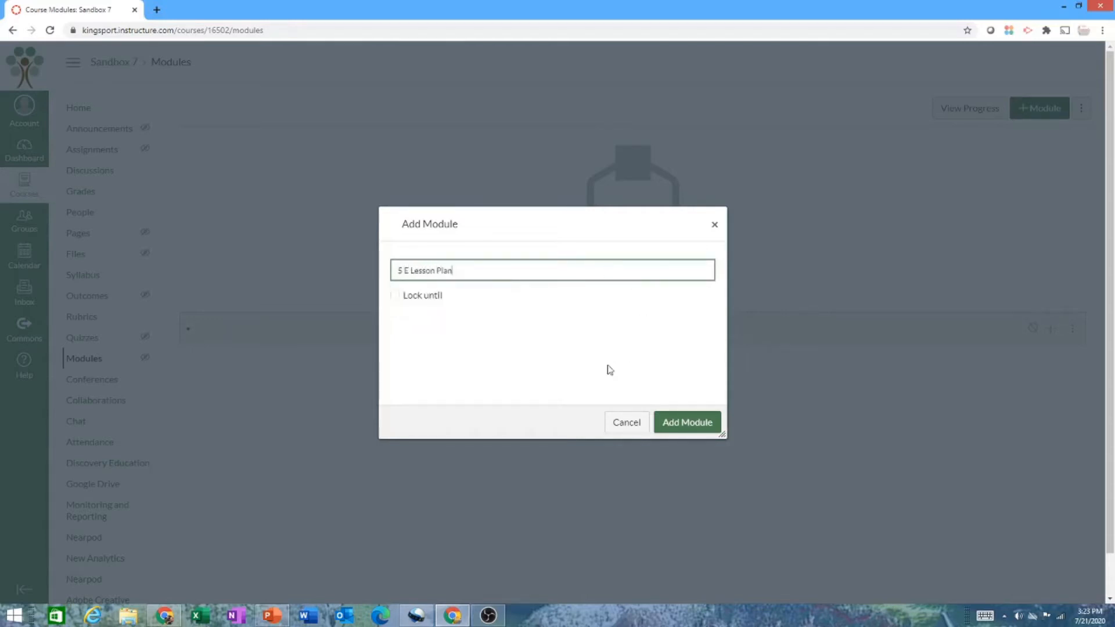
pyautogui.click(691, 429)
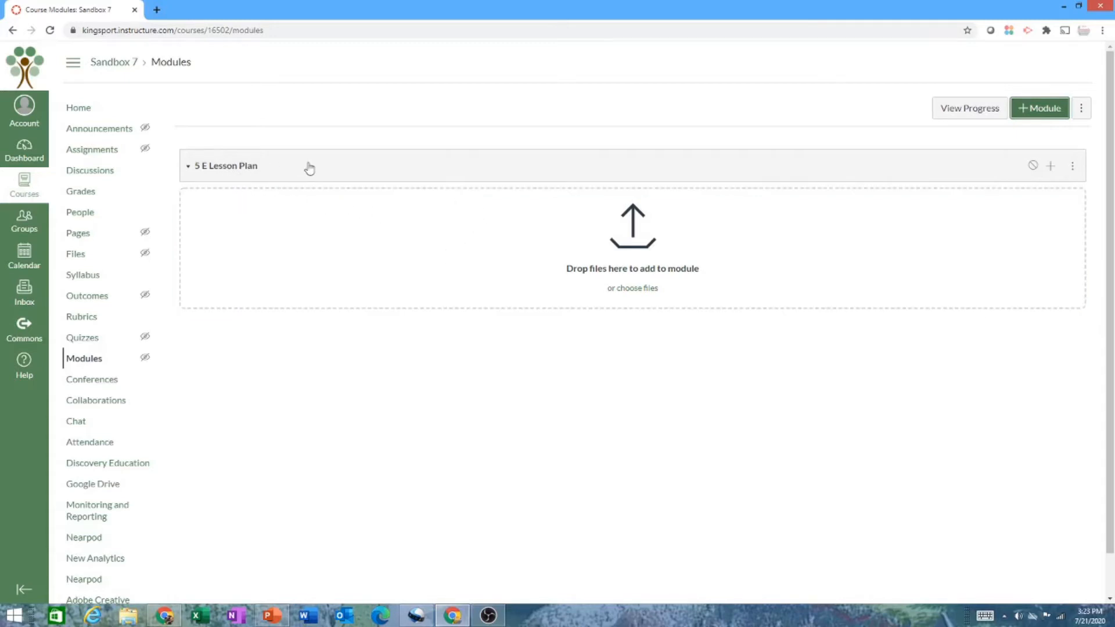
# Add a text header named "Engage" to the 5 E Lesson Plan module
pyautogui.click(1051, 169)
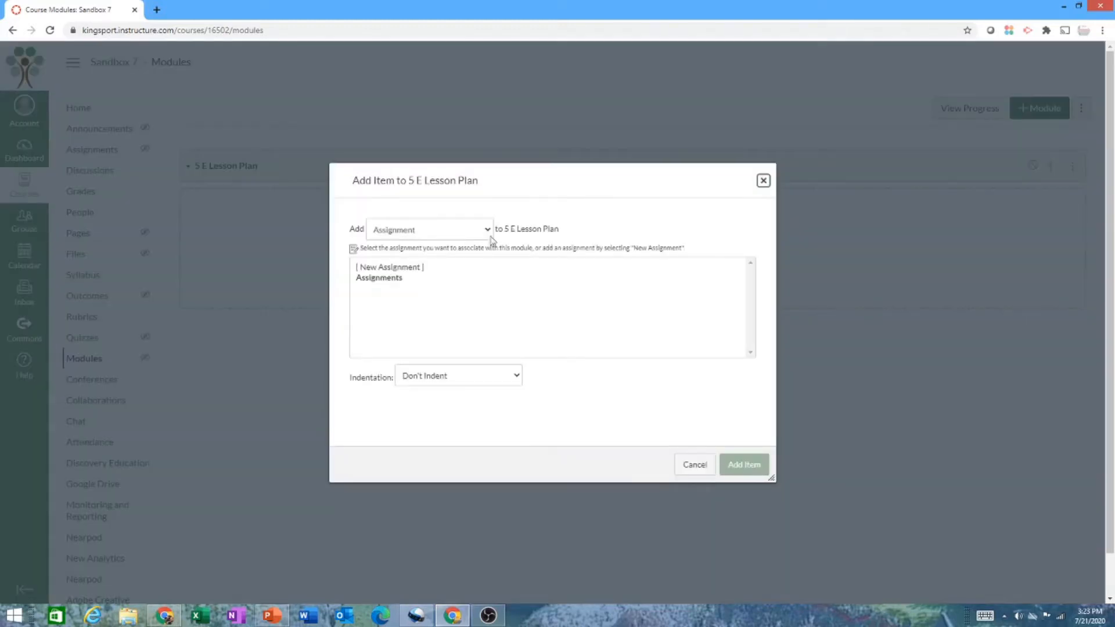
pyautogui.click(434, 237)
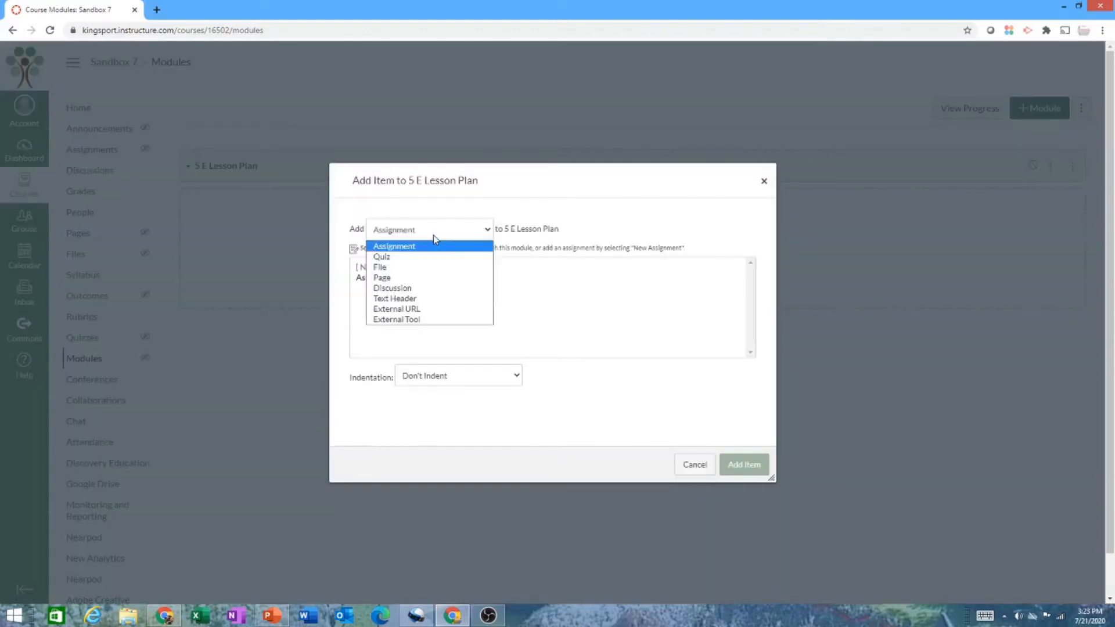
pyautogui.click(427, 299)
pyautogui.click(414, 266)
pyautogui.write('Engage')
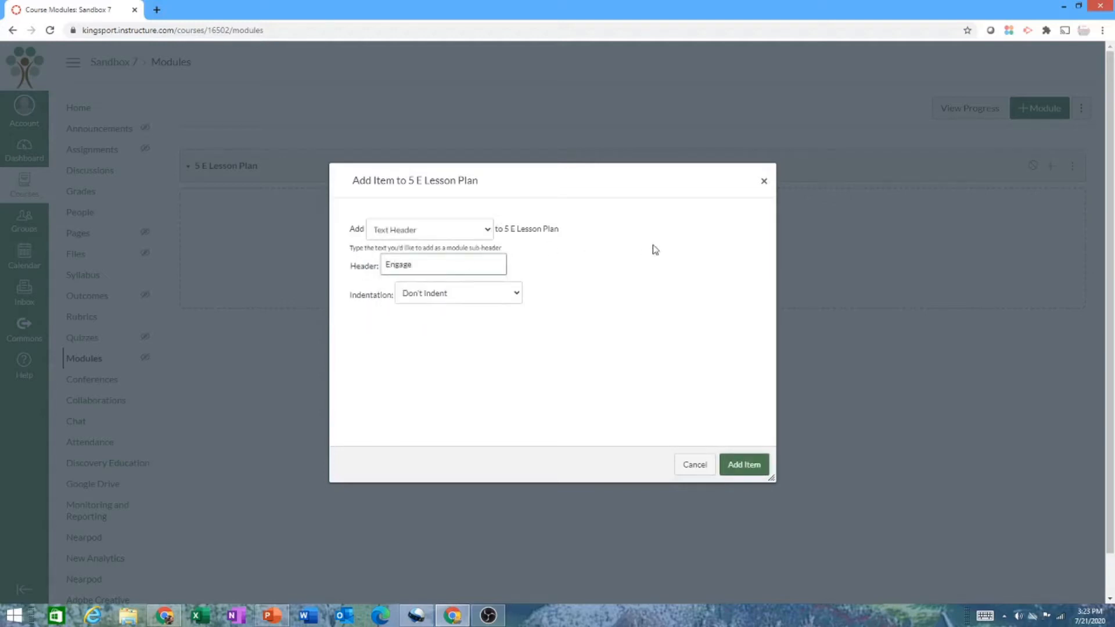
pyautogui.click(751, 465)
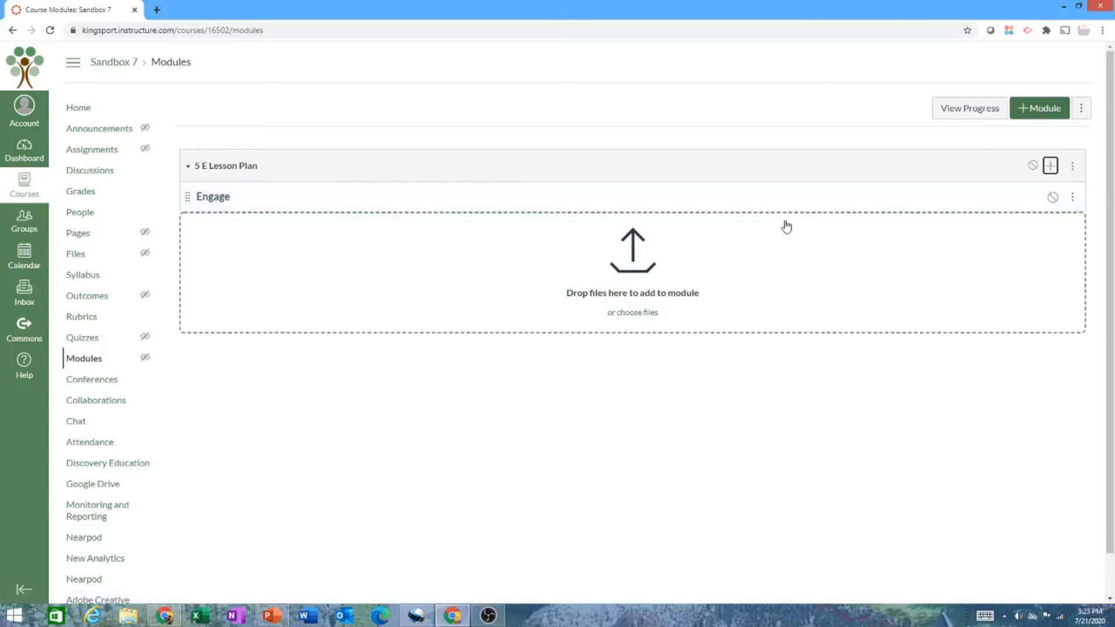
# Add a new page named "Oobleck" to the 5 E Lesson Plan module, indented 1 level
pyautogui.click(1050, 166)
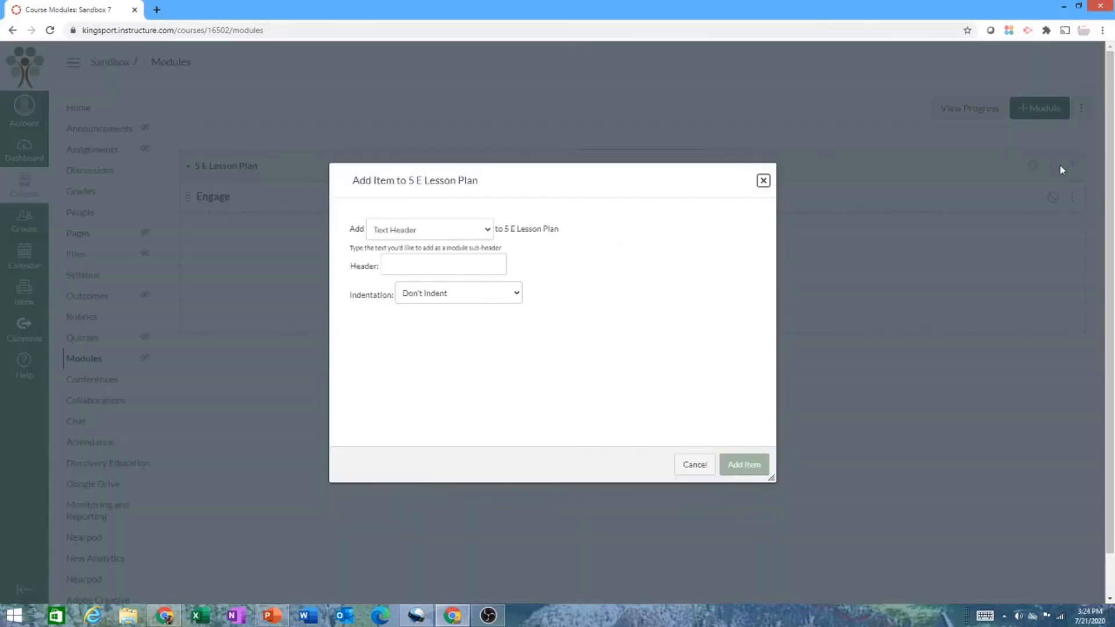
pyautogui.click(487, 230)
pyautogui.click(473, 279)
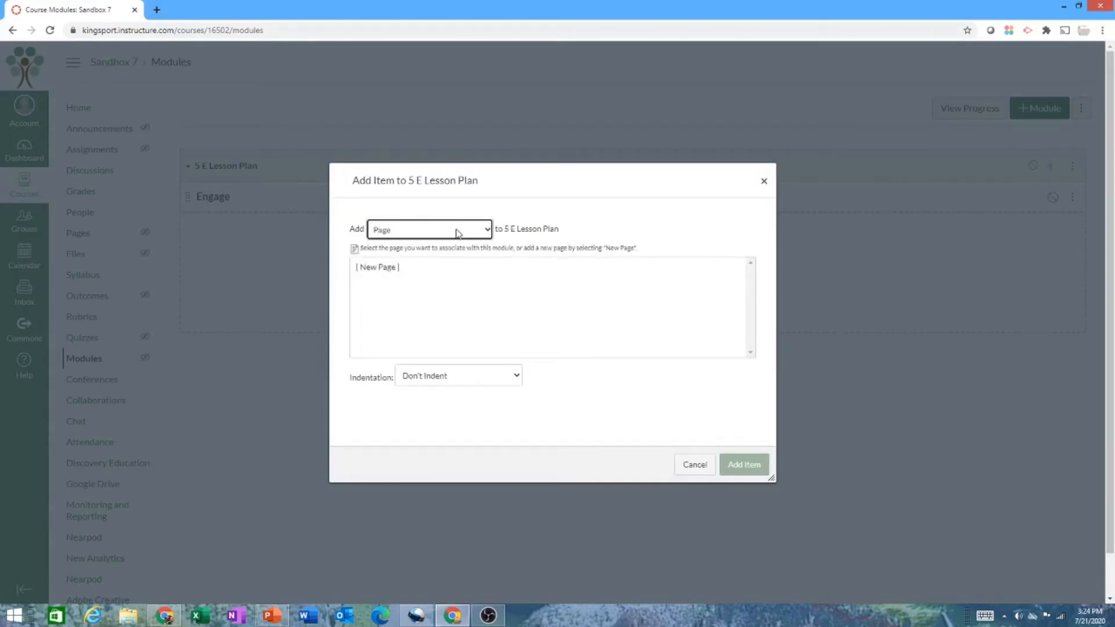
pyautogui.click(378, 269)
pyautogui.click(446, 374)
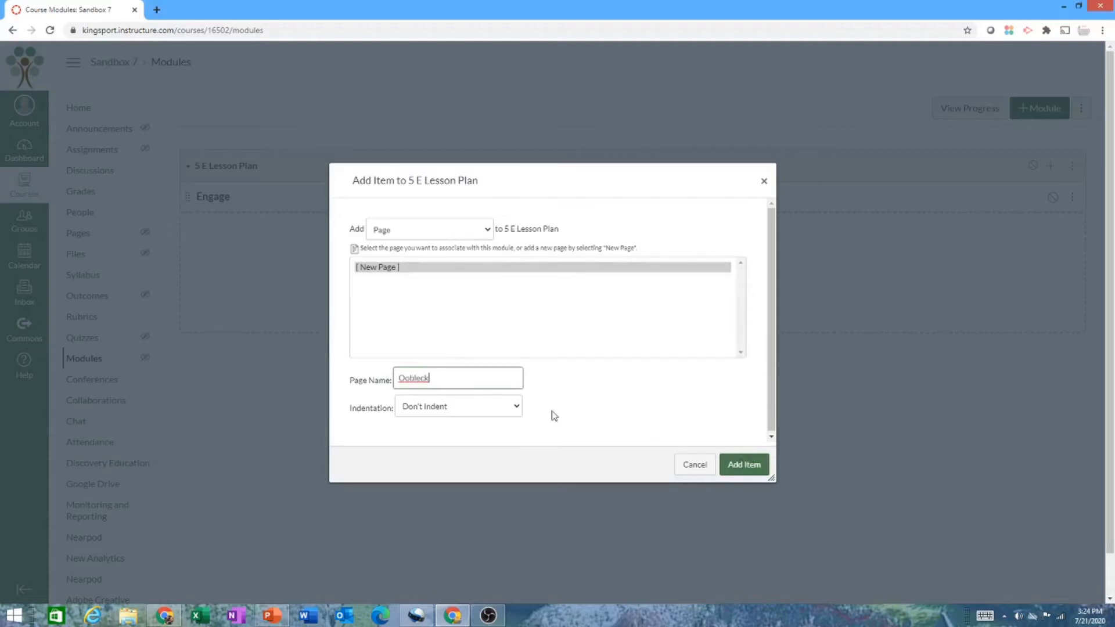
pyautogui.click(488, 407)
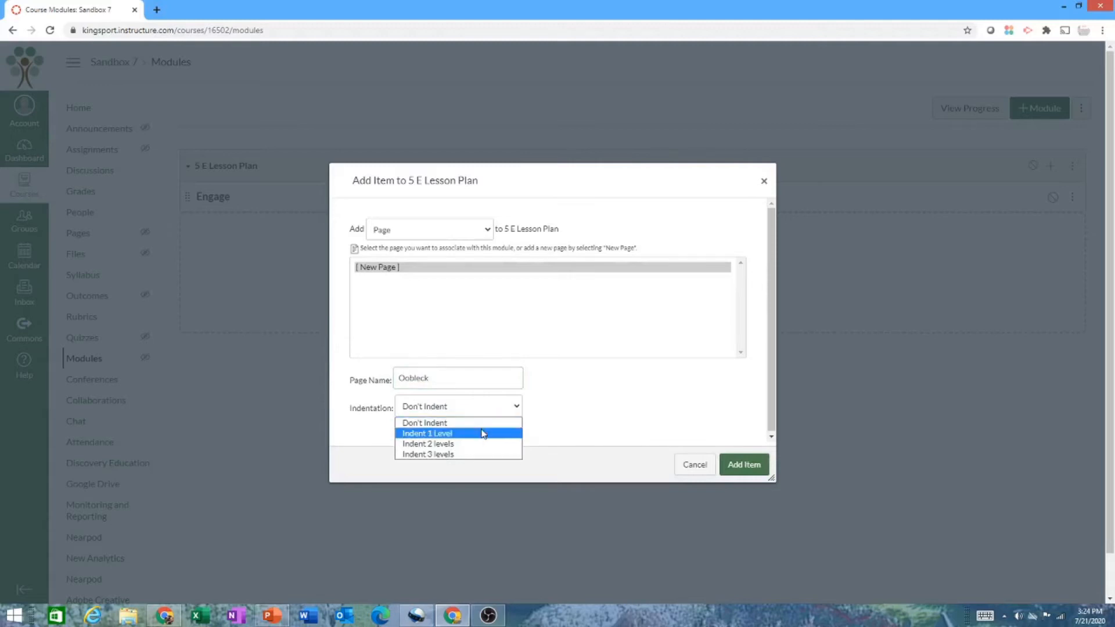
pyautogui.click(484, 433)
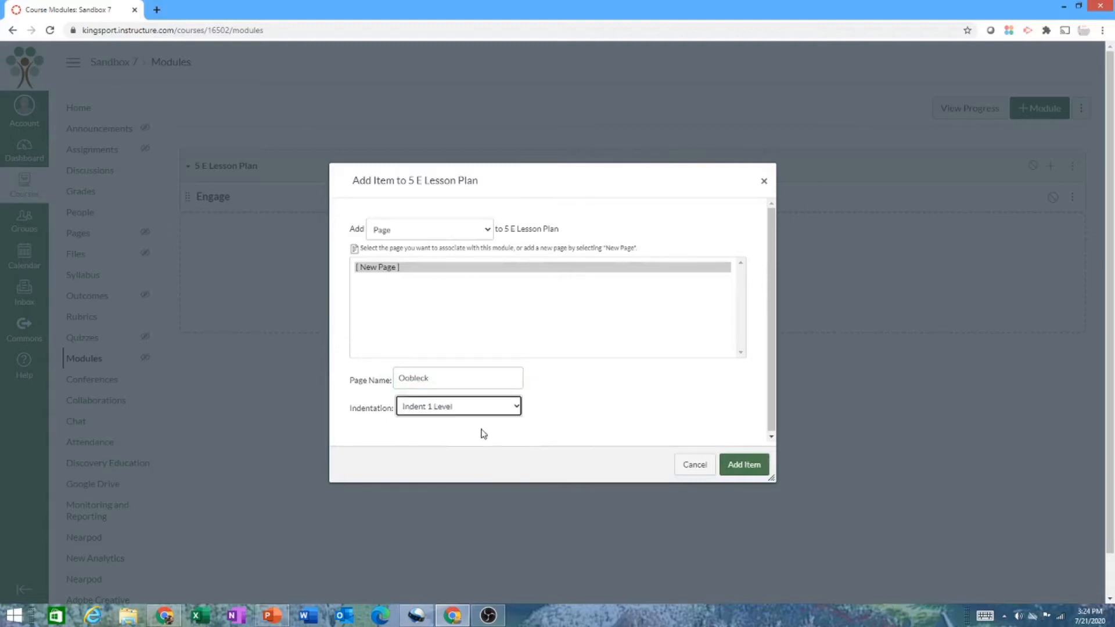
pyautogui.click(745, 469)
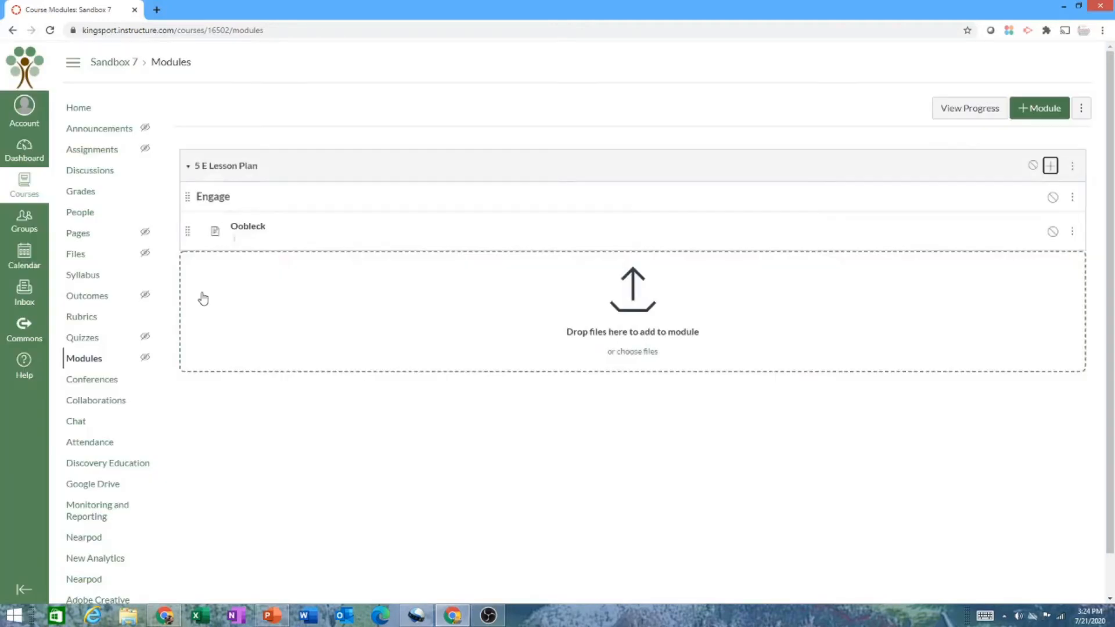
pyautogui.click(1073, 229)
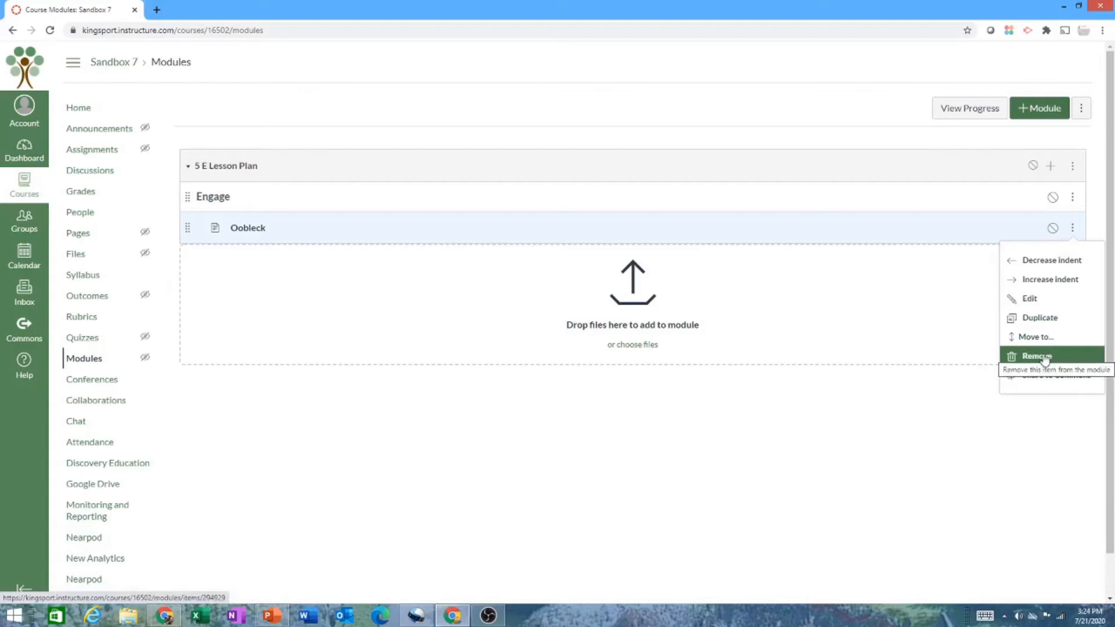
pyautogui.moveTo(187, 228); pyautogui.dragTo(186, 192)
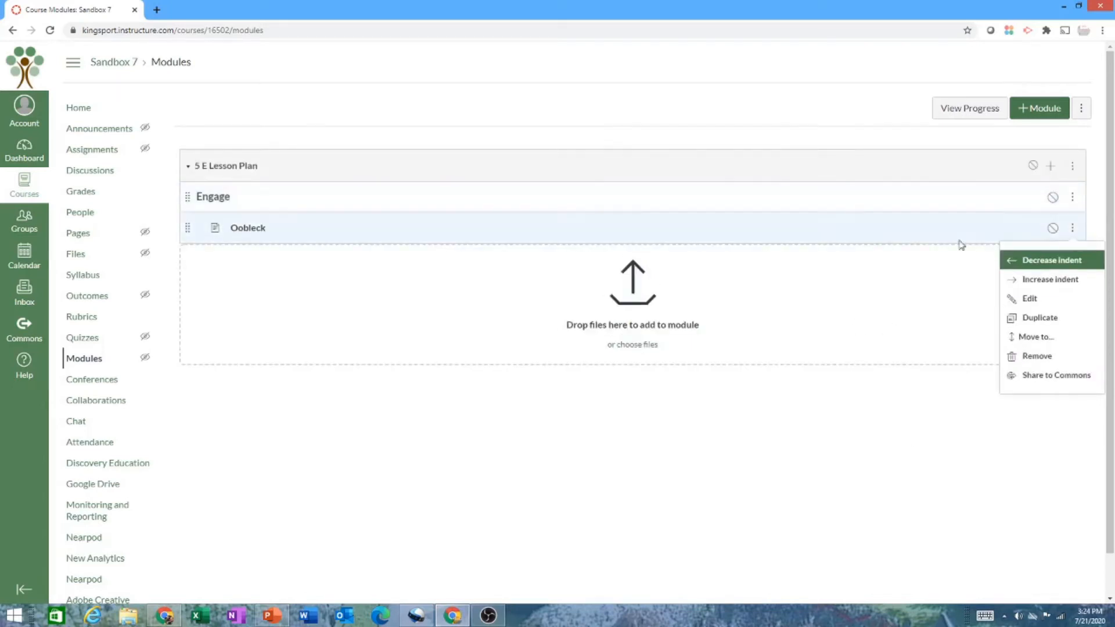
# Open the Oobleck page for editing and search for "Crash Course Oobleck" with the editor's YouTube tool
pyautogui.click(252, 232)
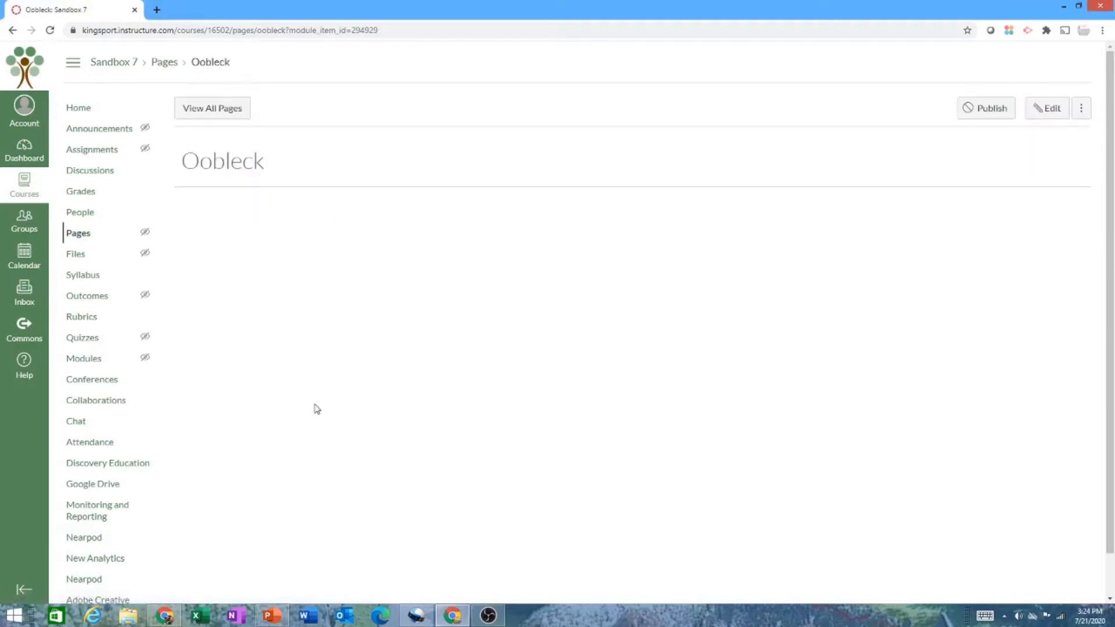
pyautogui.click(1051, 109)
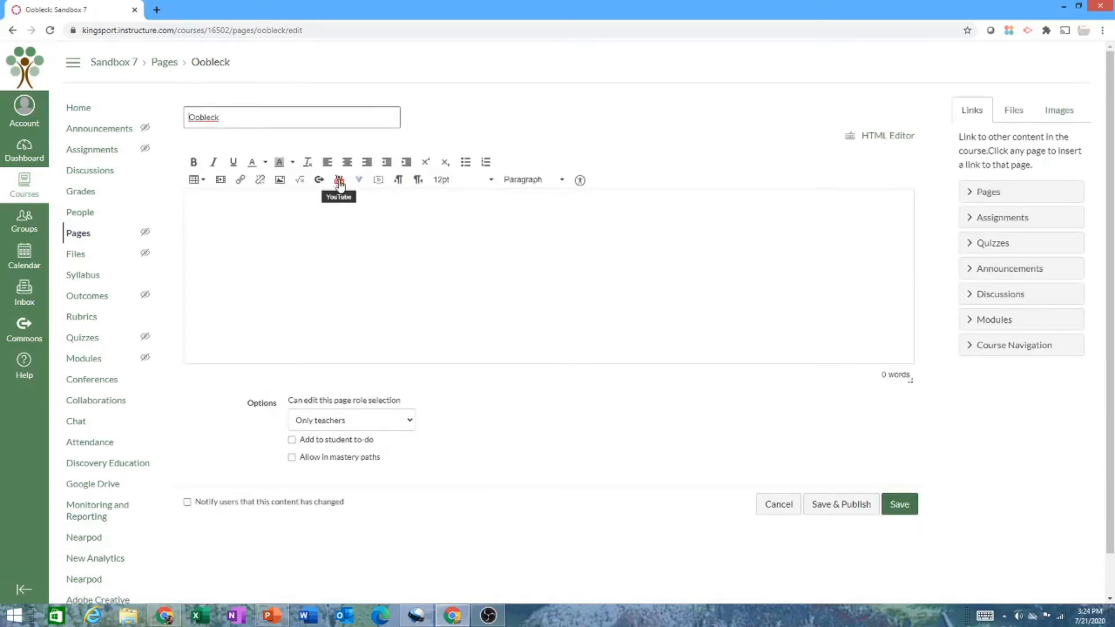
pyautogui.click(340, 184)
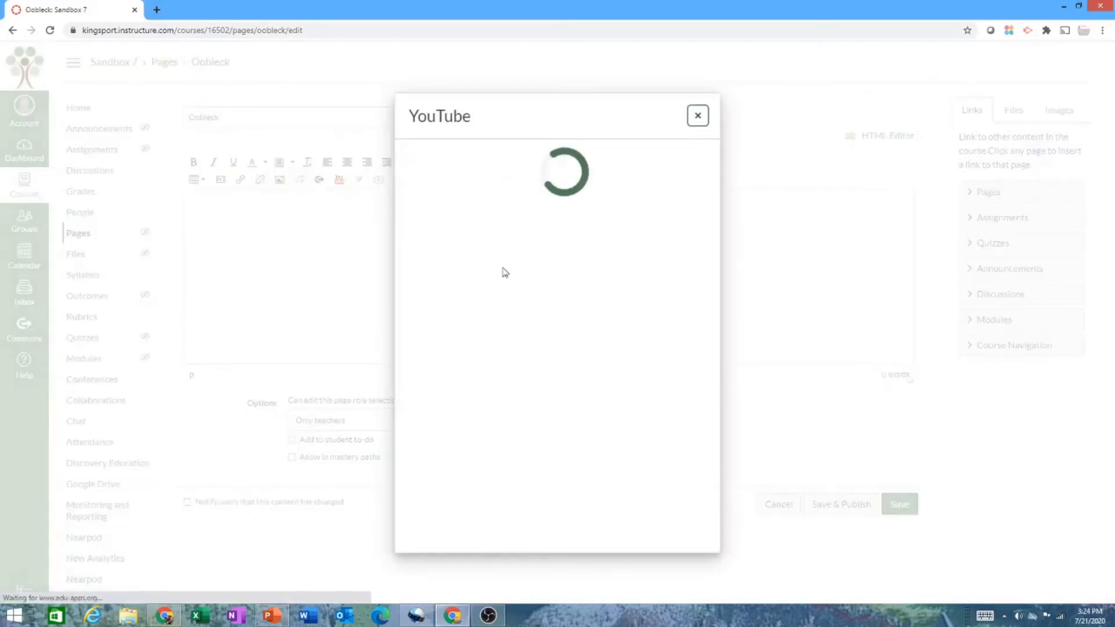
pyautogui.click(602, 192)
pyautogui.write('Oobleck')
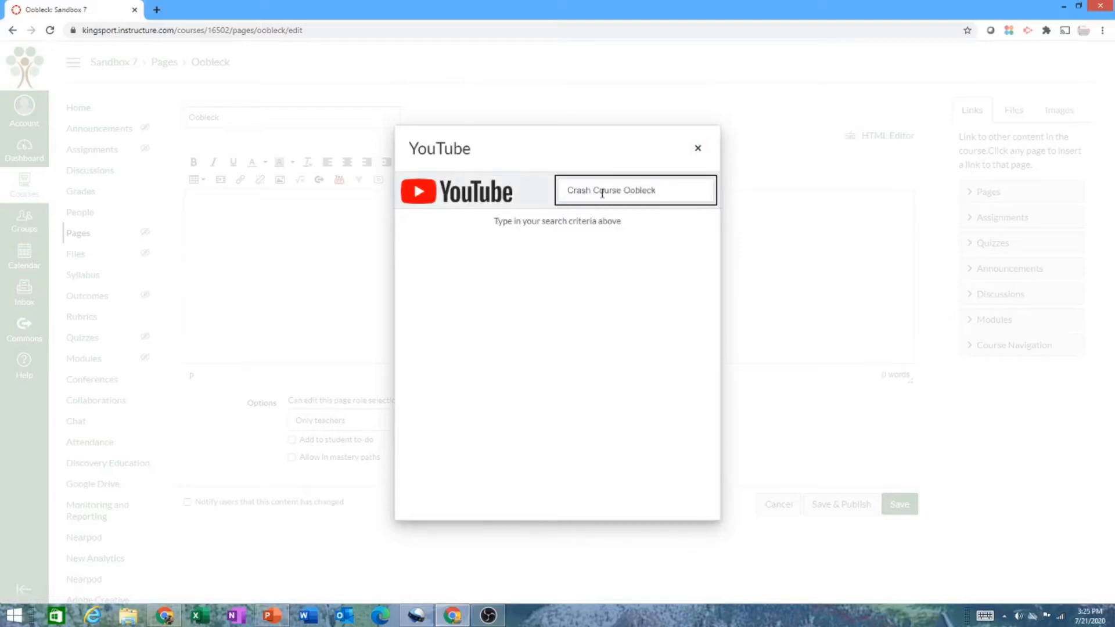
pyautogui.press('Return')
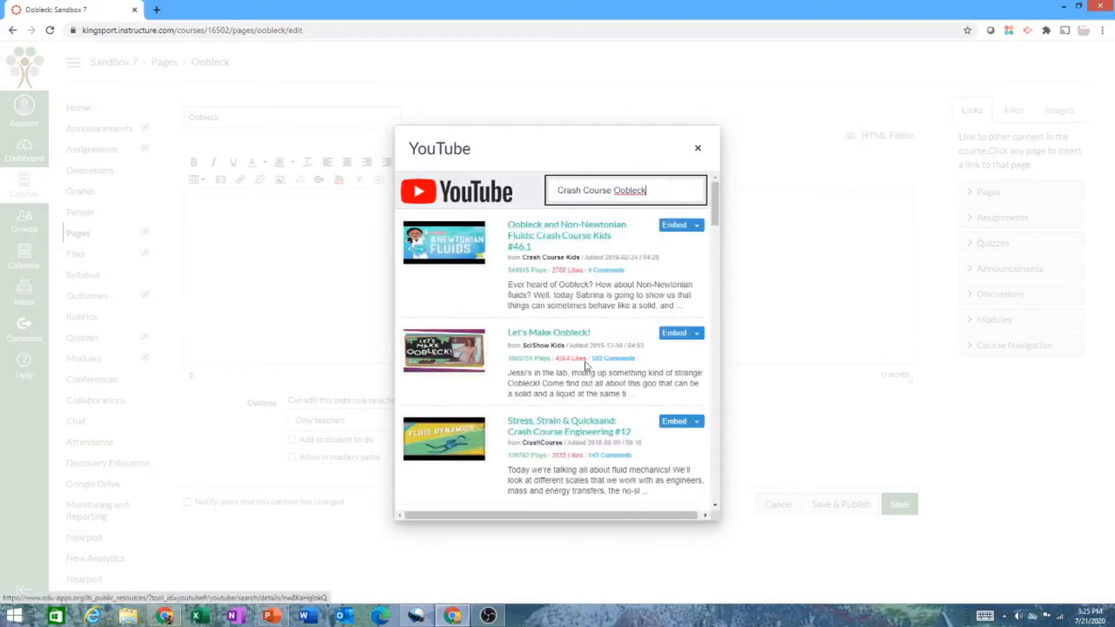
# Embed the video "Oobleck and Non-Newtonian Fluids: Crash Course Kids #46.1" in the page at the large size
pyautogui.scroll(-4, 584, 361)
pyautogui.scroll(4, 584, 361)
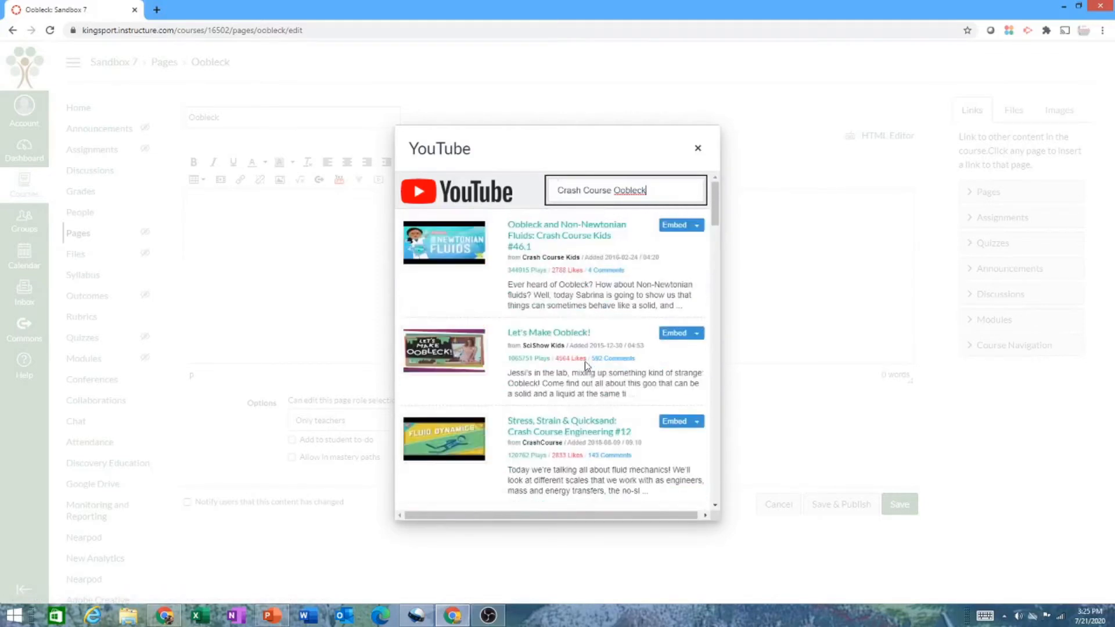
pyautogui.click(697, 227)
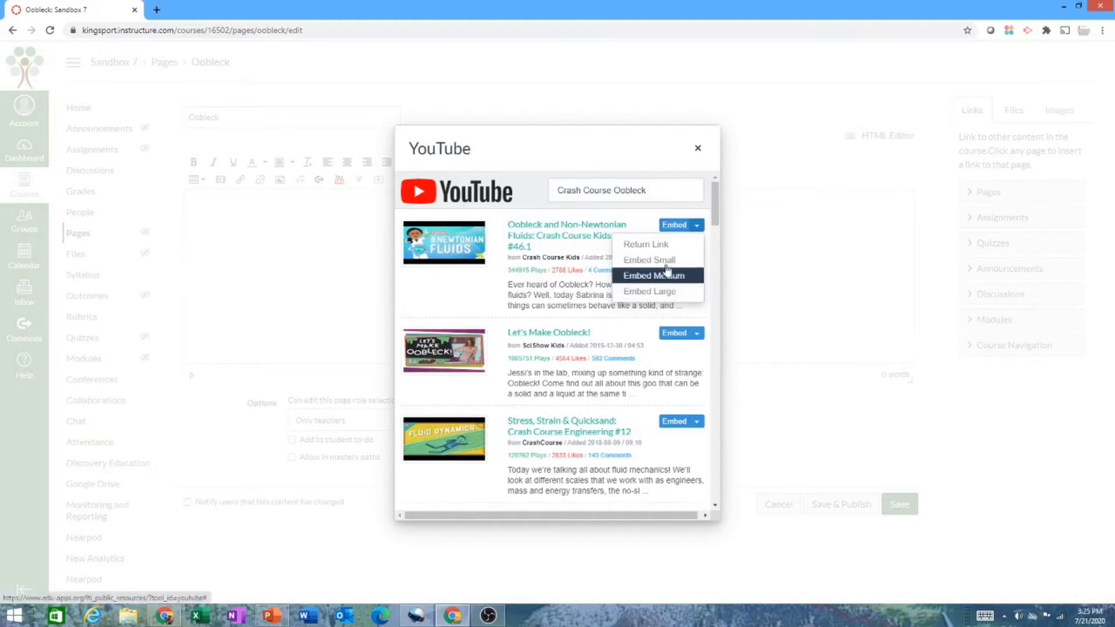
pyautogui.click(677, 296)
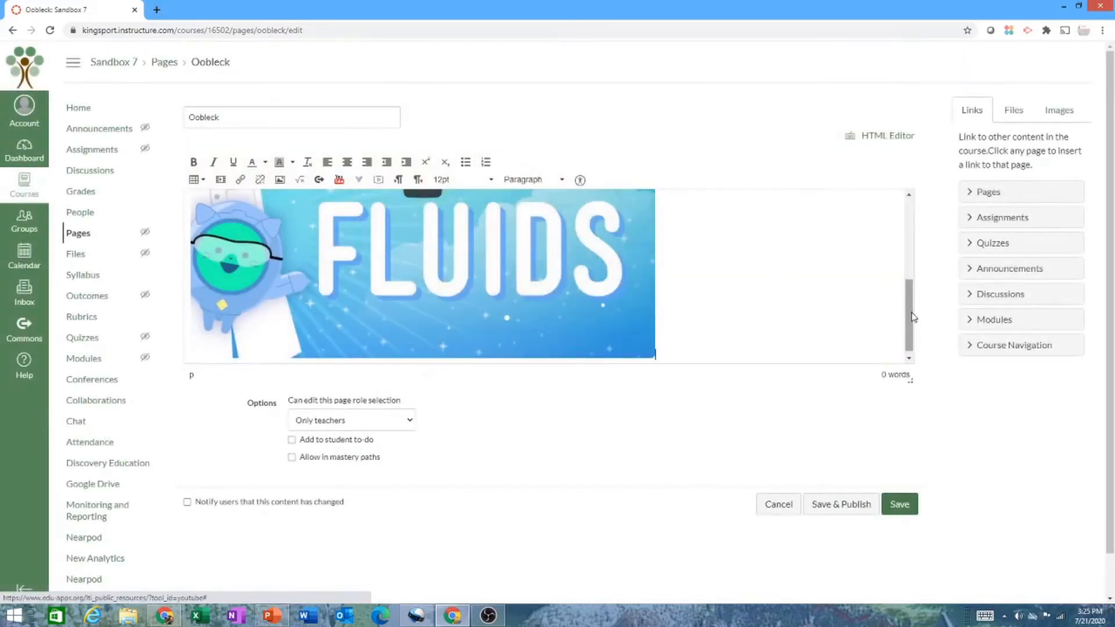
pyautogui.scroll(3, 892, 290)
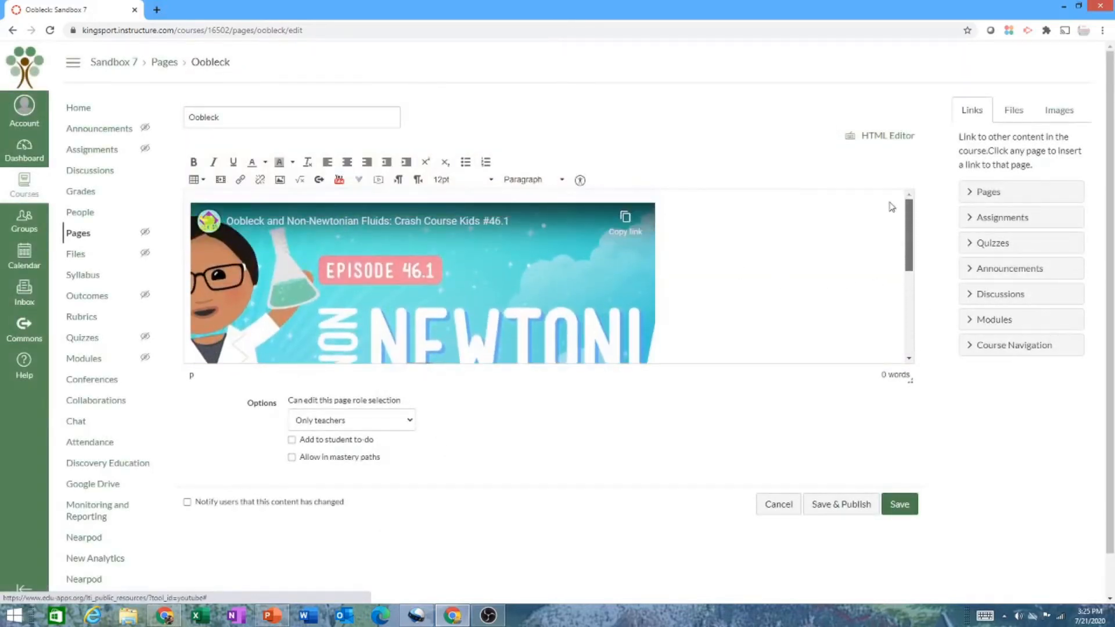
pyautogui.scroll(-3, 899, 242)
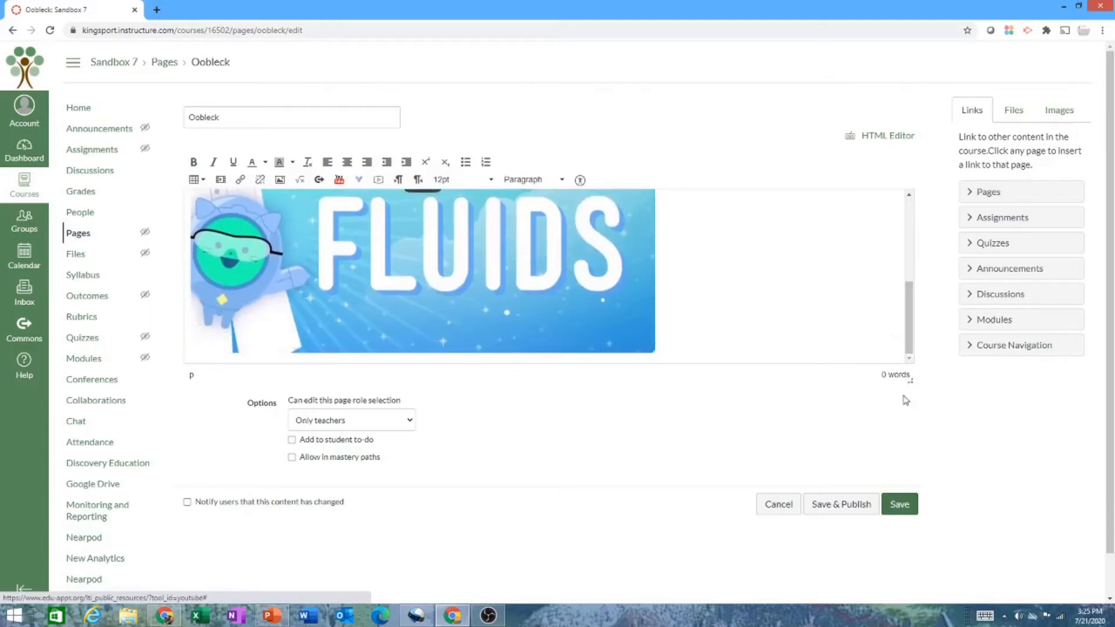
# Save the Oobleck page without publishing it and return to the course's modules
pyautogui.click(912, 505)
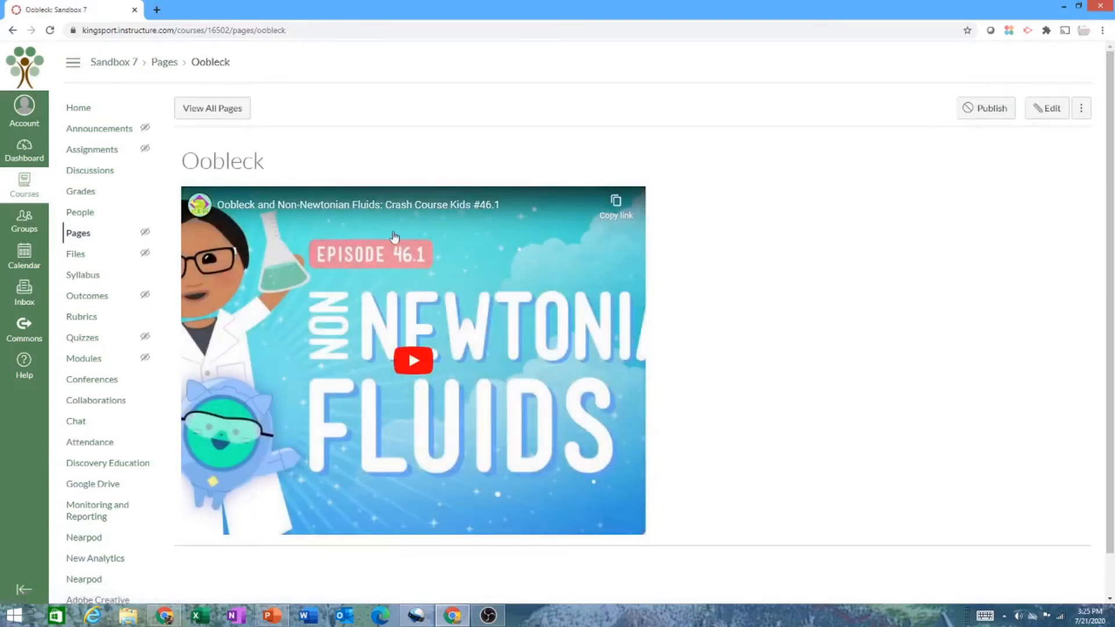
pyautogui.click(295, 165)
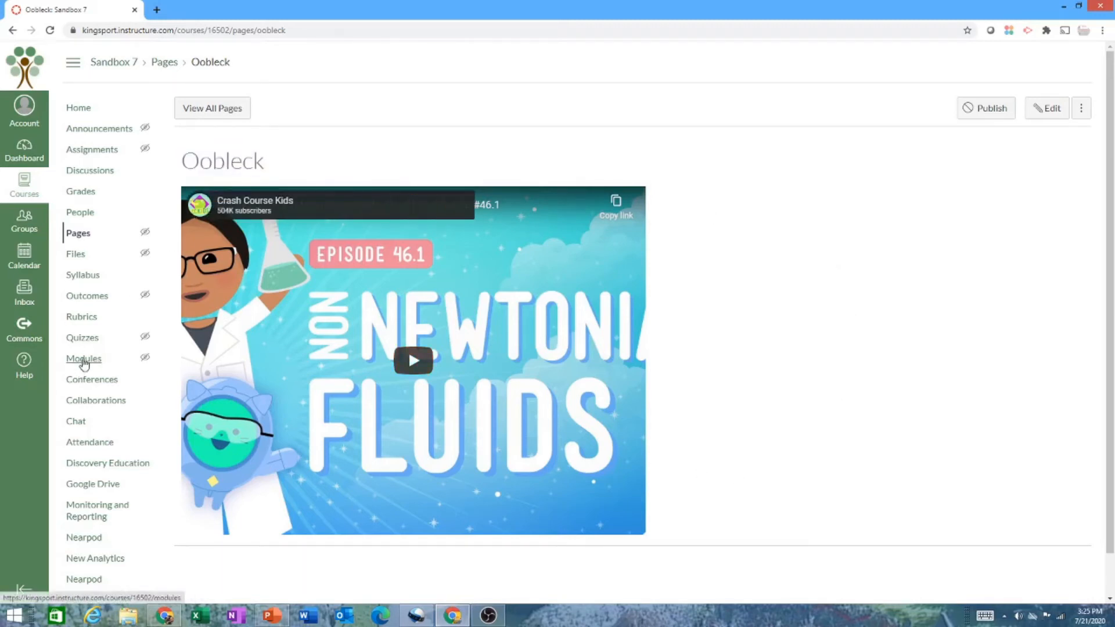
pyautogui.click(82, 359)
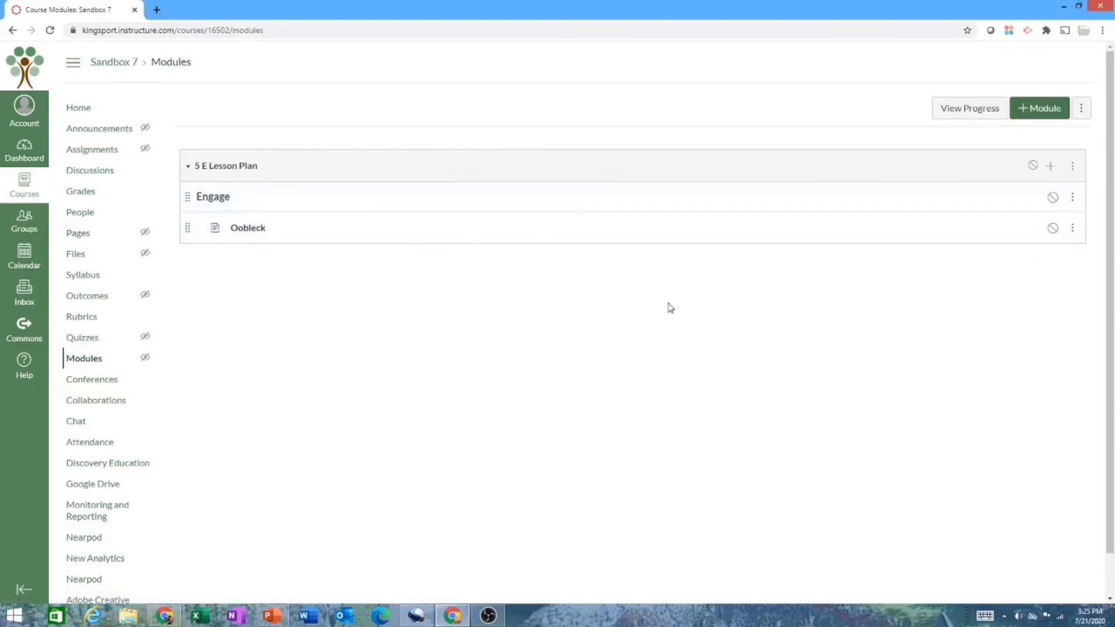
# Add a new quiz named "Oobleck" to the 5 E Lesson Plan module, indented 2 levels
pyautogui.click(1051, 167)
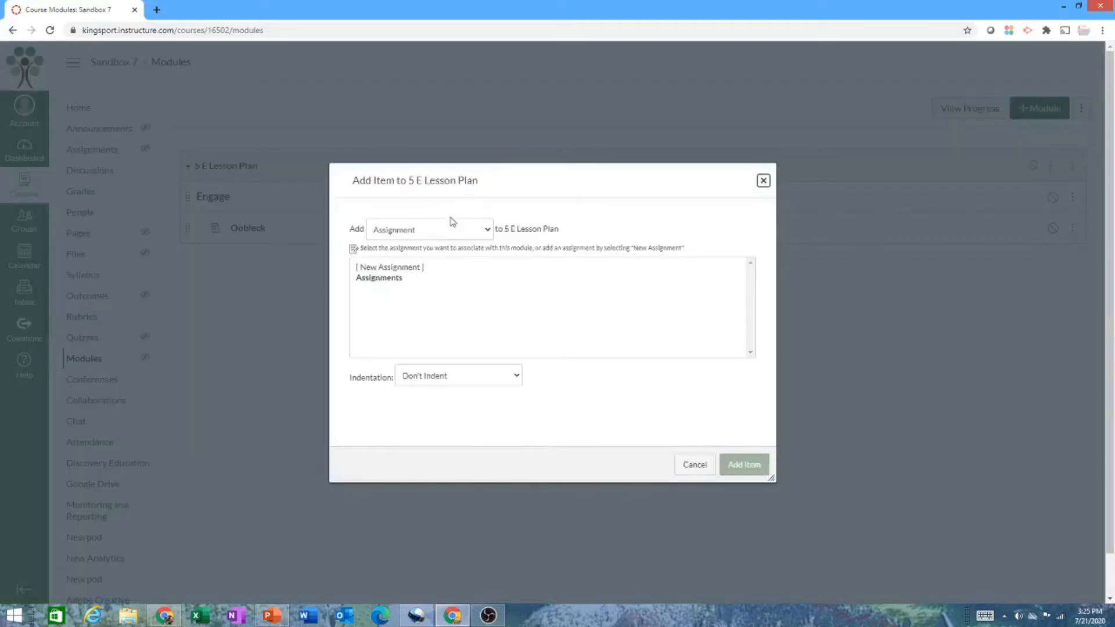
pyautogui.click(469, 232)
pyautogui.click(458, 260)
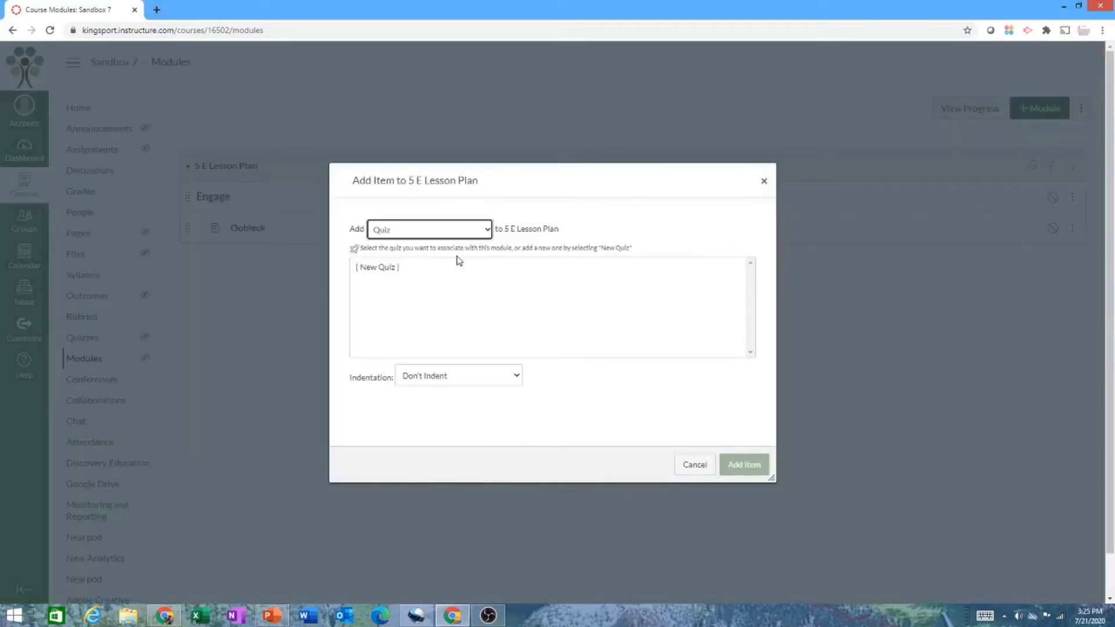
pyautogui.click(368, 269)
pyautogui.click(446, 376)
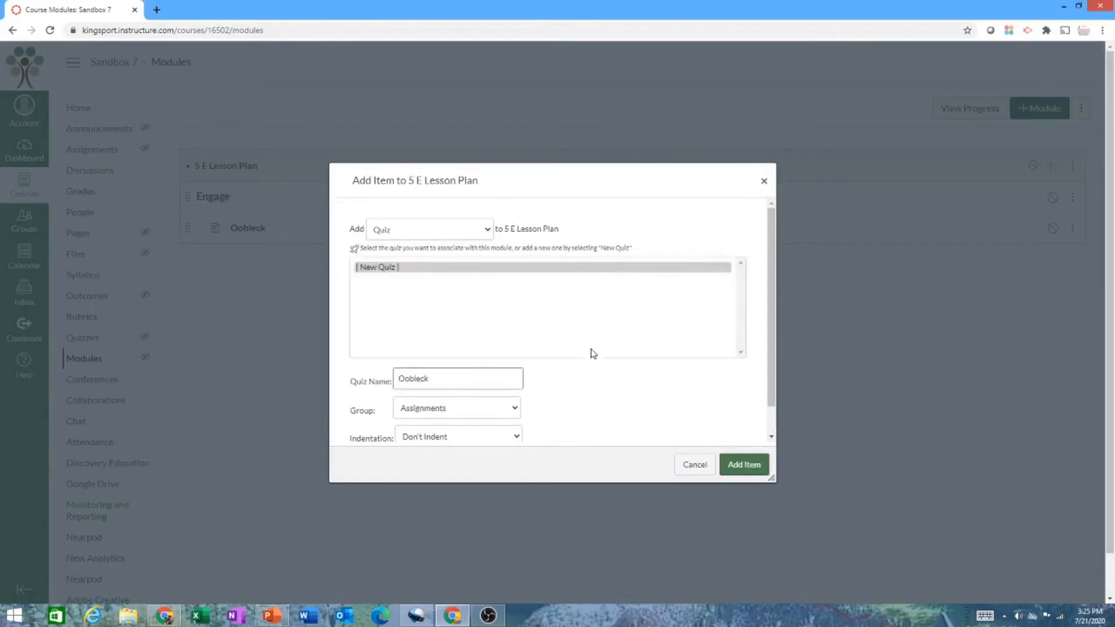
pyautogui.scroll(-1, 630, 403)
pyautogui.click(511, 408)
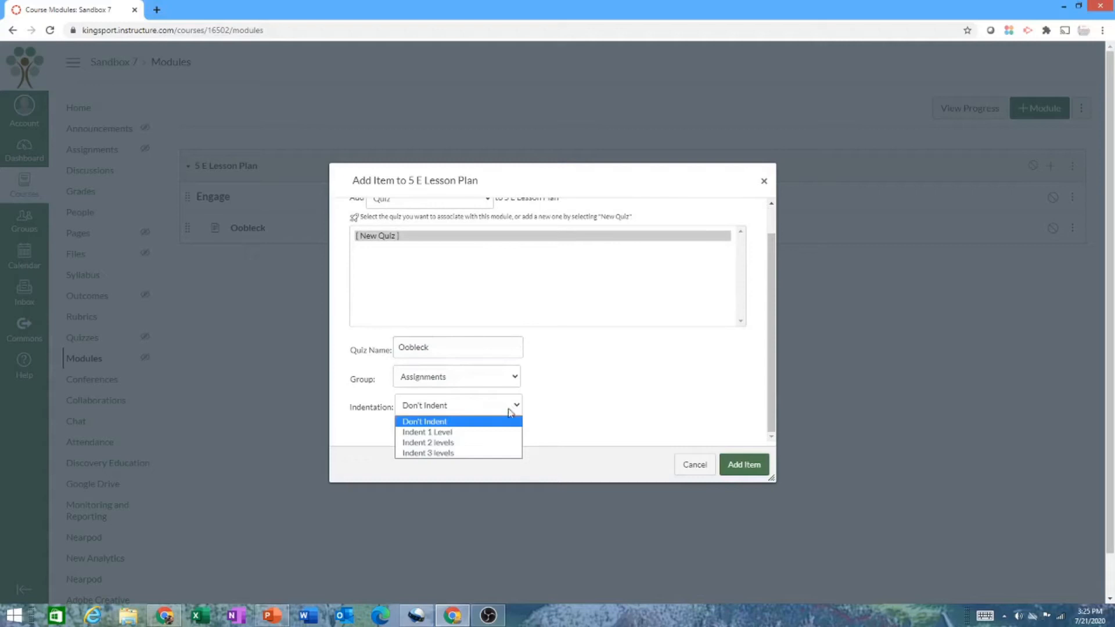
pyautogui.click(493, 442)
pyautogui.click(745, 465)
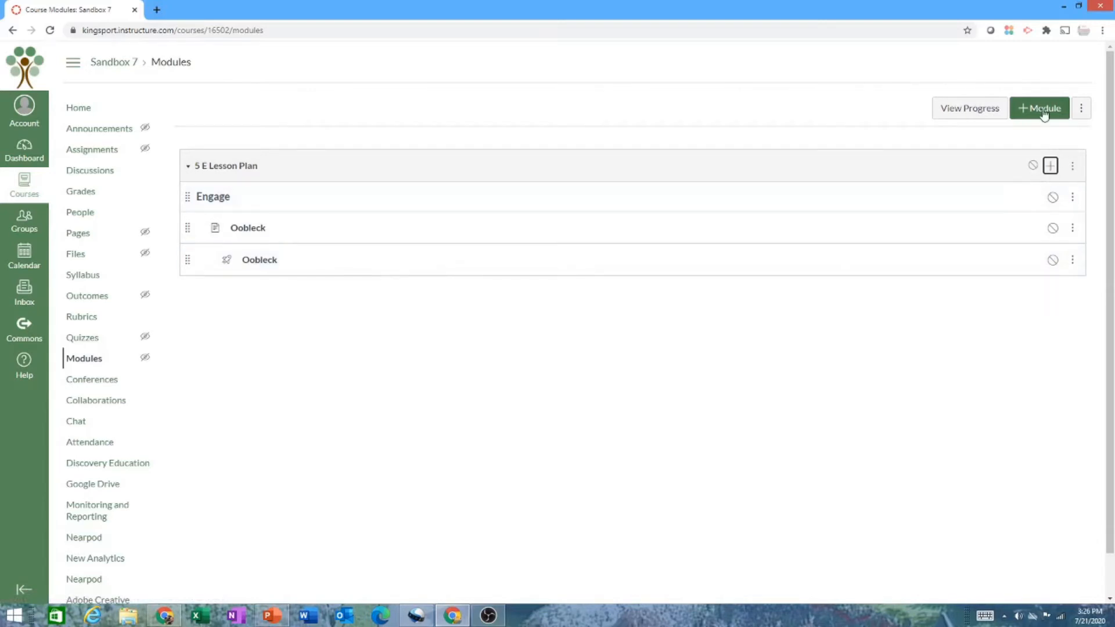
# Add a text header "Explore" to the 5 E Lesson Plan module without indentation
pyautogui.click(1049, 167)
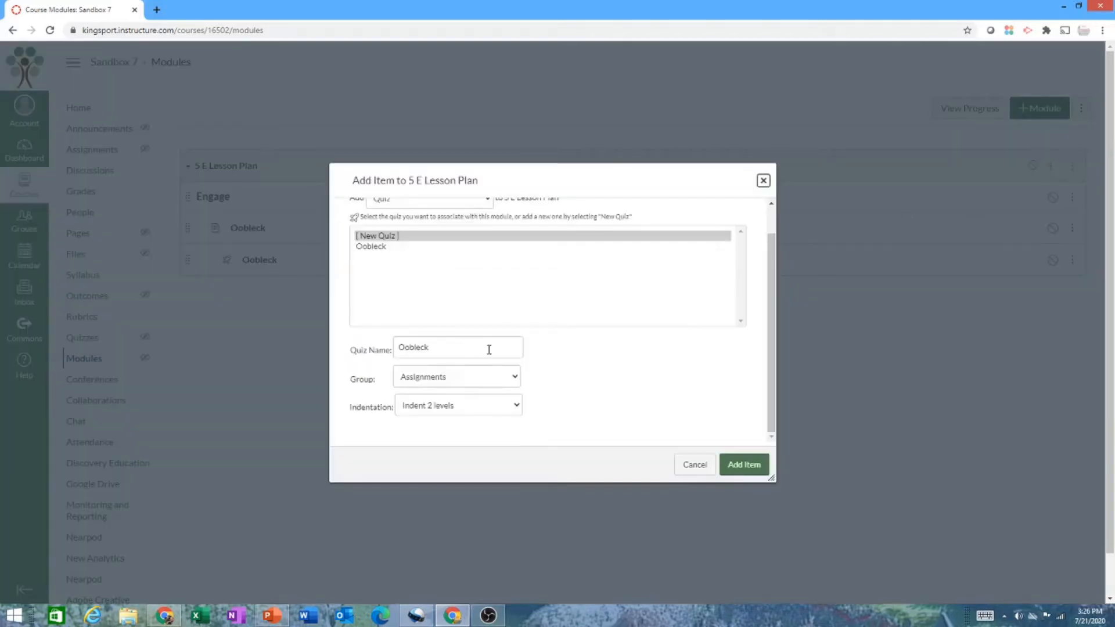
pyautogui.scroll(1, 441, 324)
pyautogui.click(427, 230)
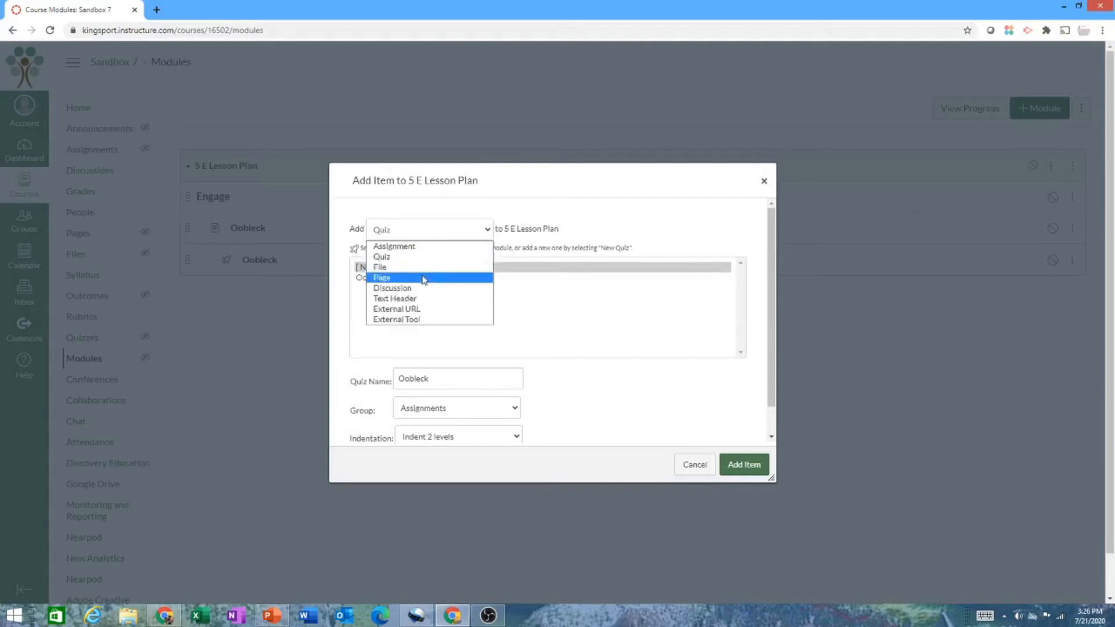
pyautogui.click(422, 299)
pyautogui.click(425, 263)
pyautogui.write('Explore')
pyautogui.click(511, 293)
pyautogui.click(500, 310)
pyautogui.click(741, 465)
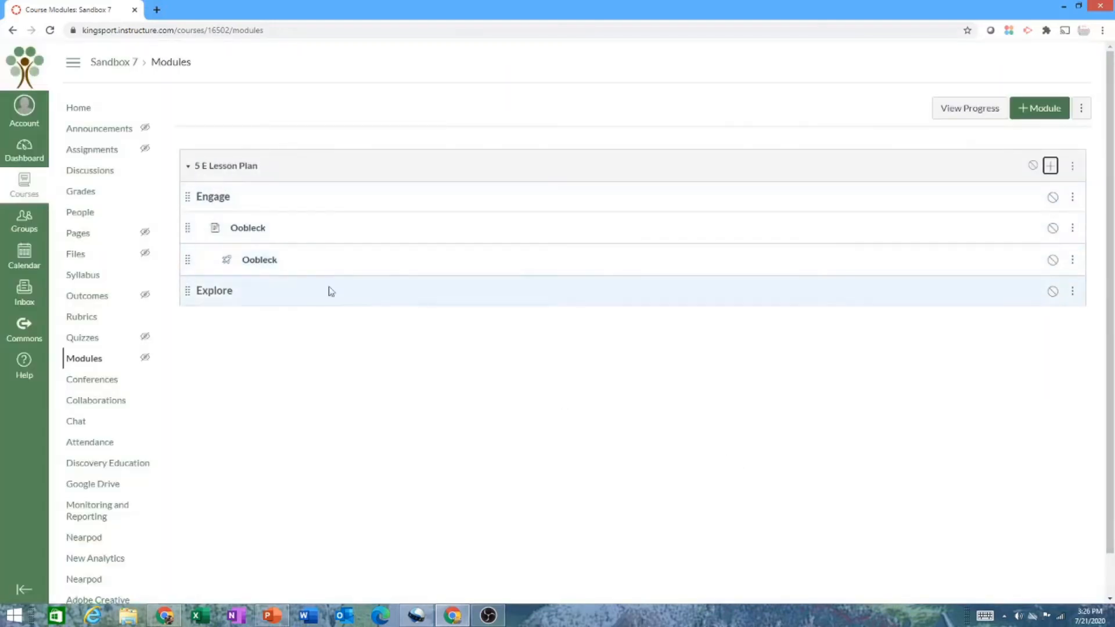
# Add a new assignment named "Explore Learning" to the 5 E Lesson Plan module, indented 1 level
pyautogui.click(1050, 167)
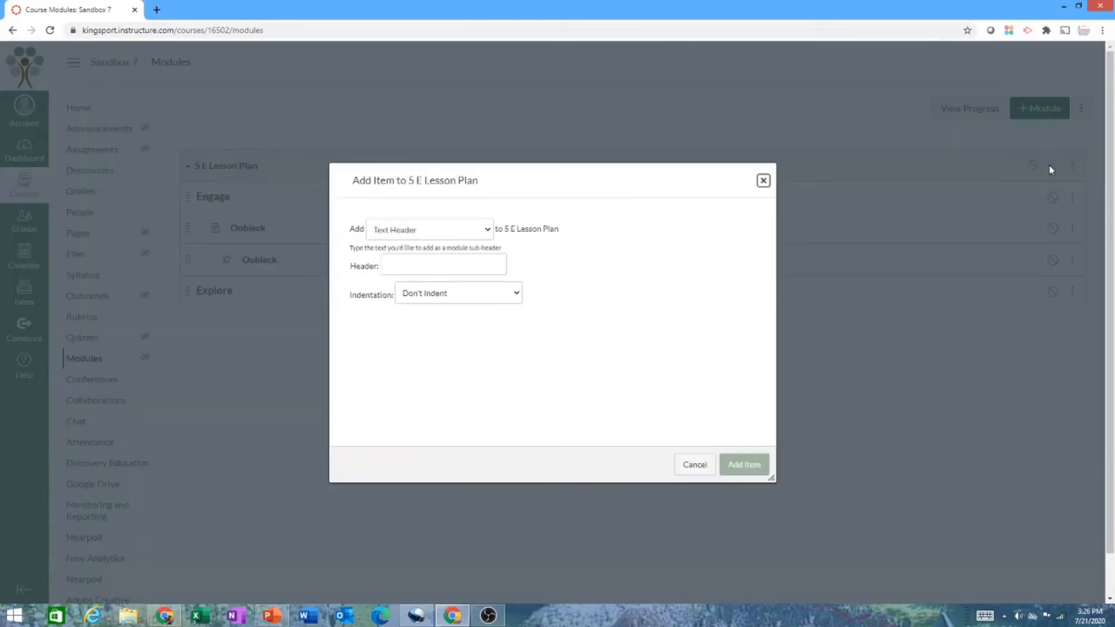
pyautogui.click(473, 230)
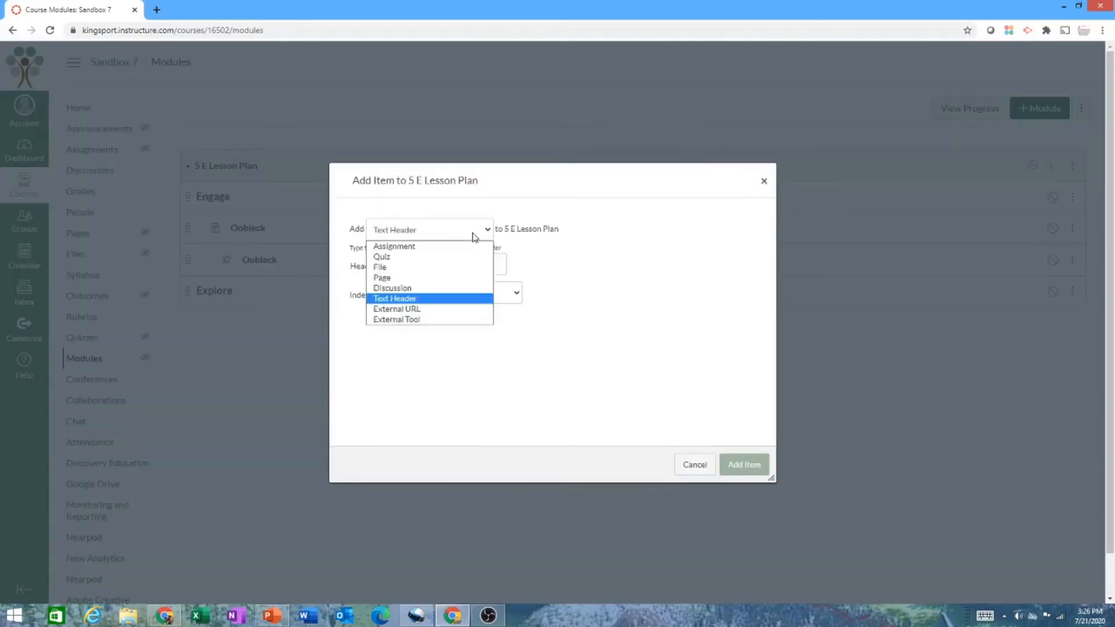
pyautogui.click(458, 245)
pyautogui.click(415, 269)
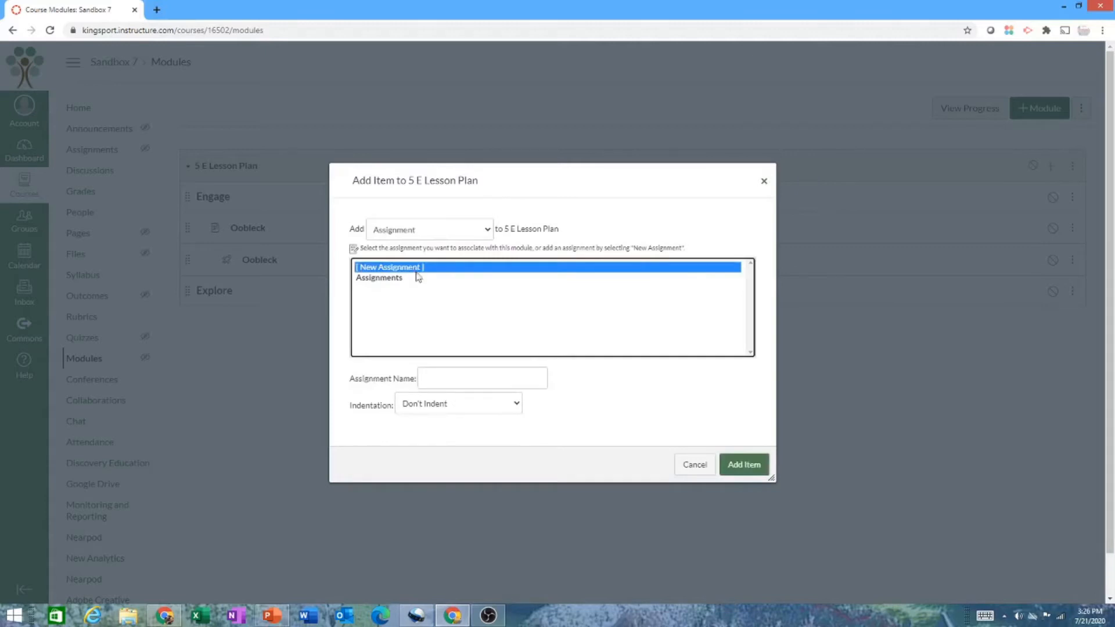
pyautogui.click(500, 379)
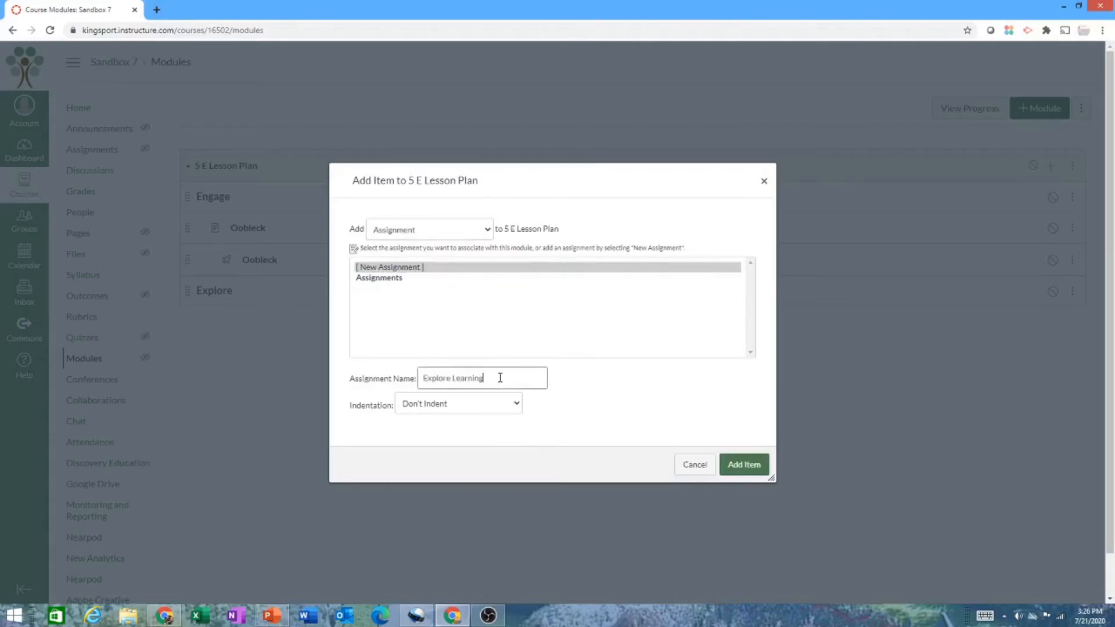
pyautogui.click(492, 405)
pyautogui.click(487, 428)
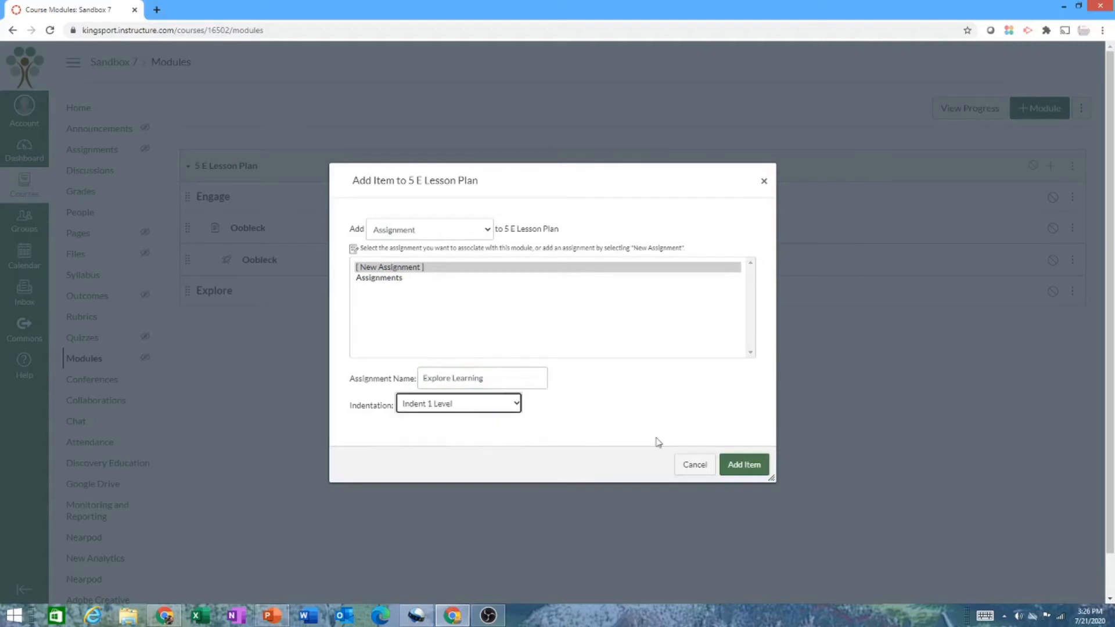
pyautogui.click(757, 471)
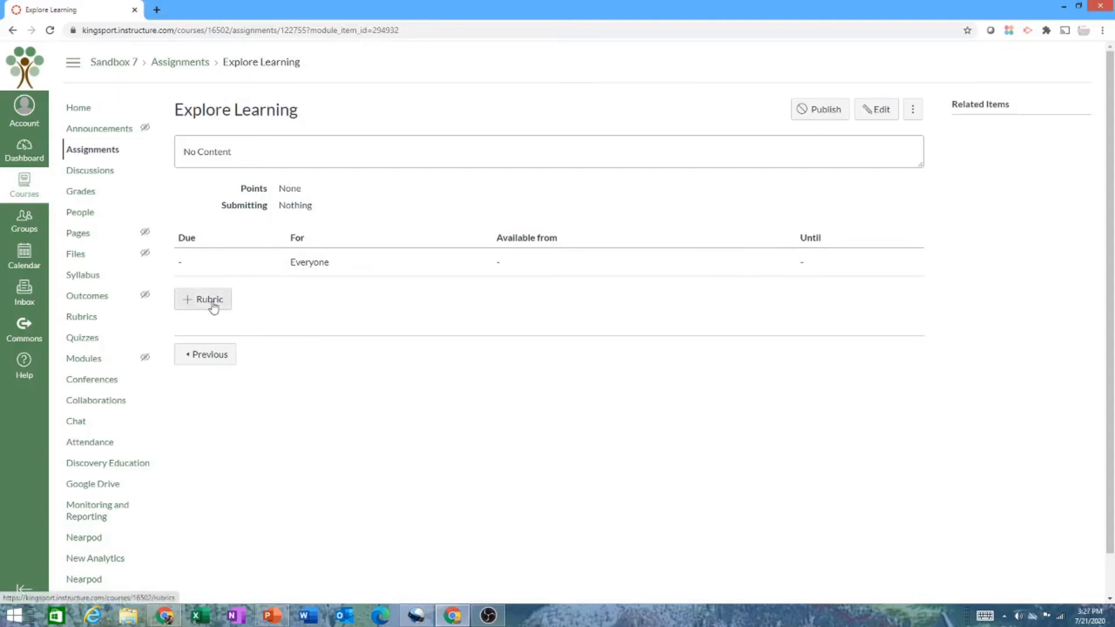
# Edit the Explore Learning assignment, enter "Explore Learning" in its description and link that text to the Explore Learning website
pyautogui.click(880, 112)
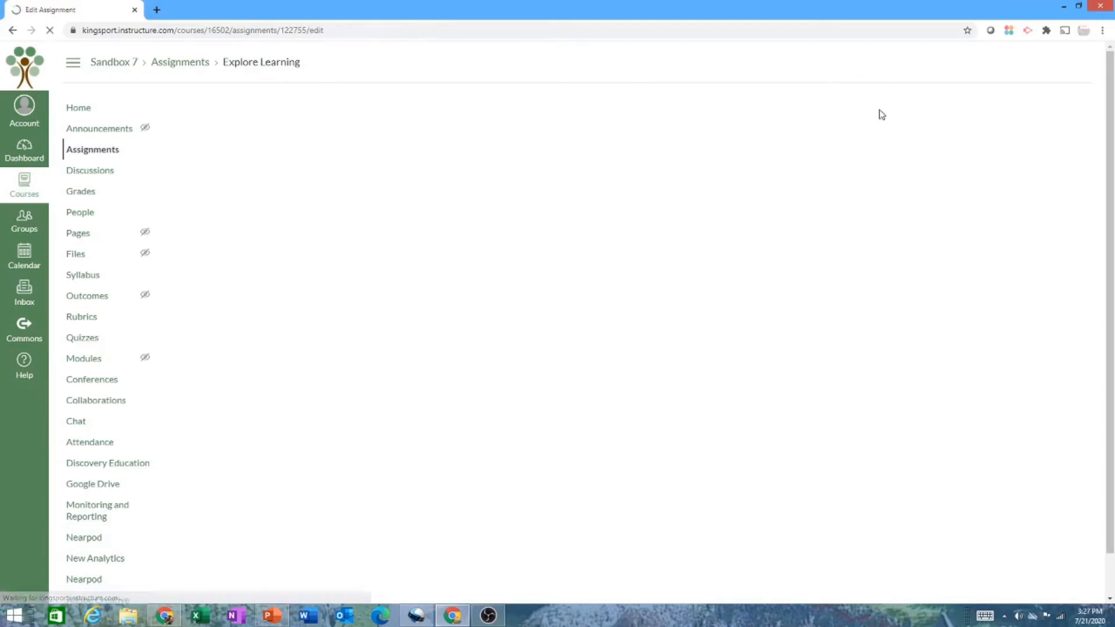
pyautogui.click(289, 234)
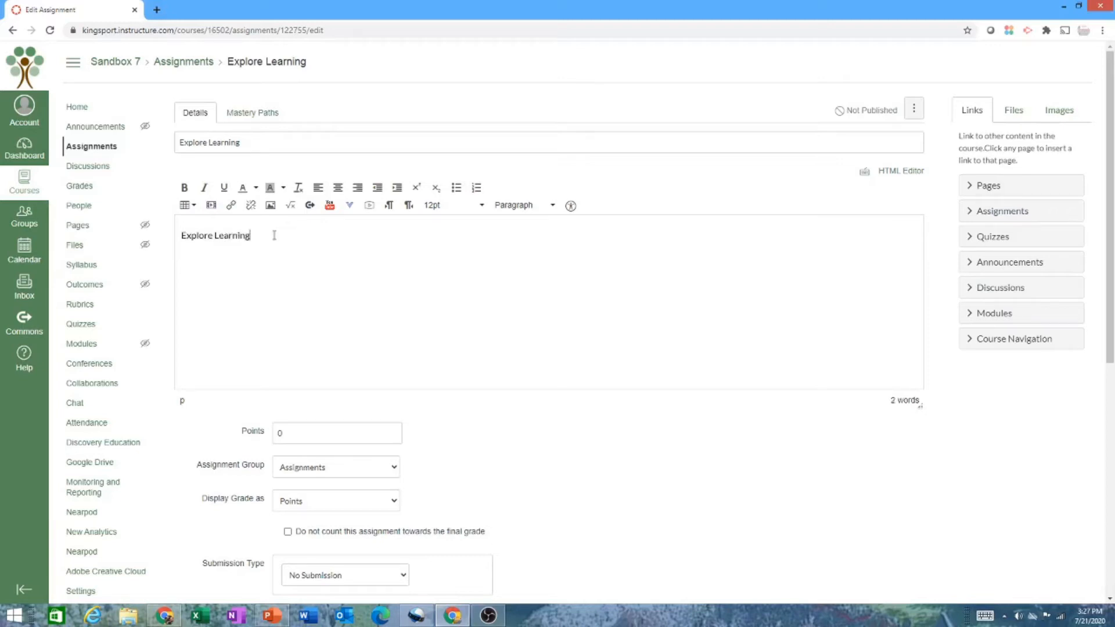
pyautogui.moveTo(274, 235); pyautogui.dragTo(177, 237)
pyautogui.click(230, 205)
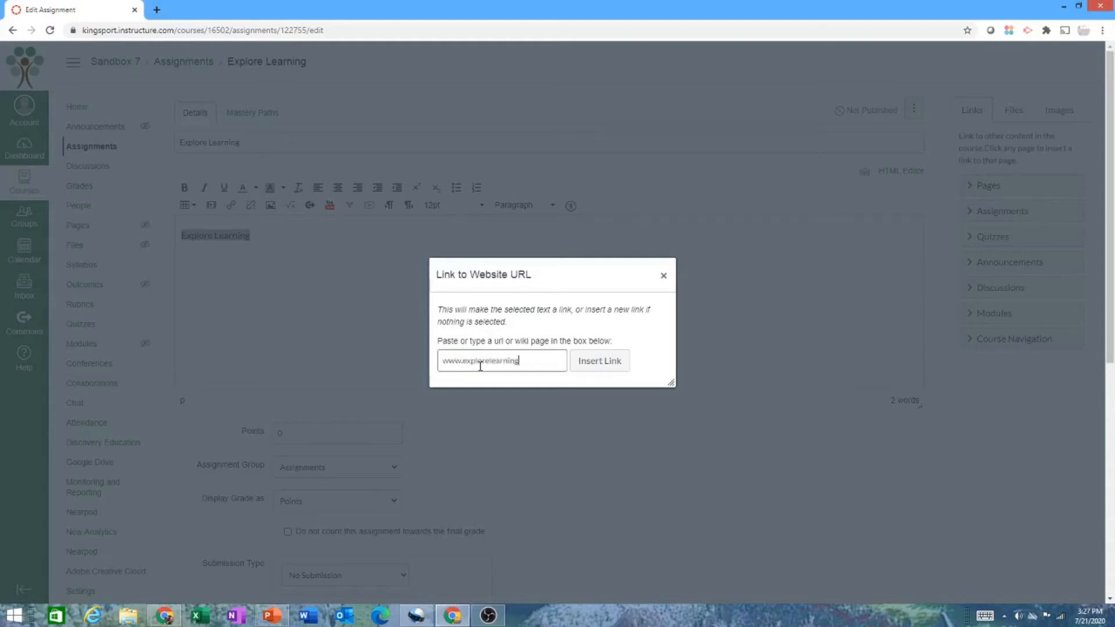
pyautogui.click(597, 362)
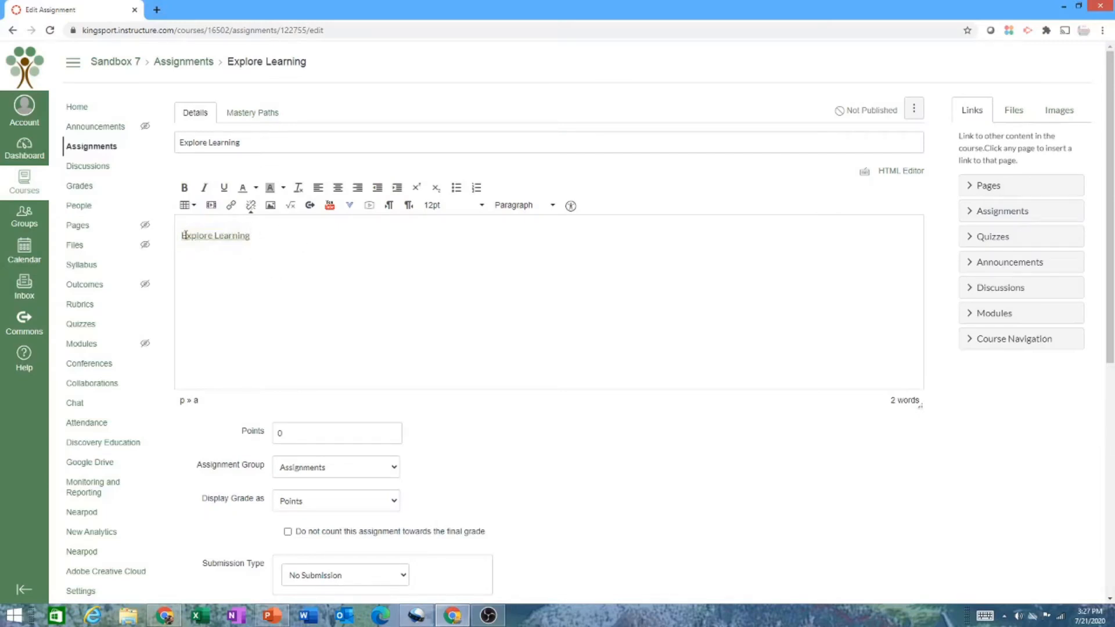
# Extend the linked text to read "Use Explore Learning to complete the guided inquiry sheet below:" and start a new line under it
pyautogui.write('Use')
pyautogui.click(290, 237)
pyautogui.write('to complete hte guided inquiry sheet below')
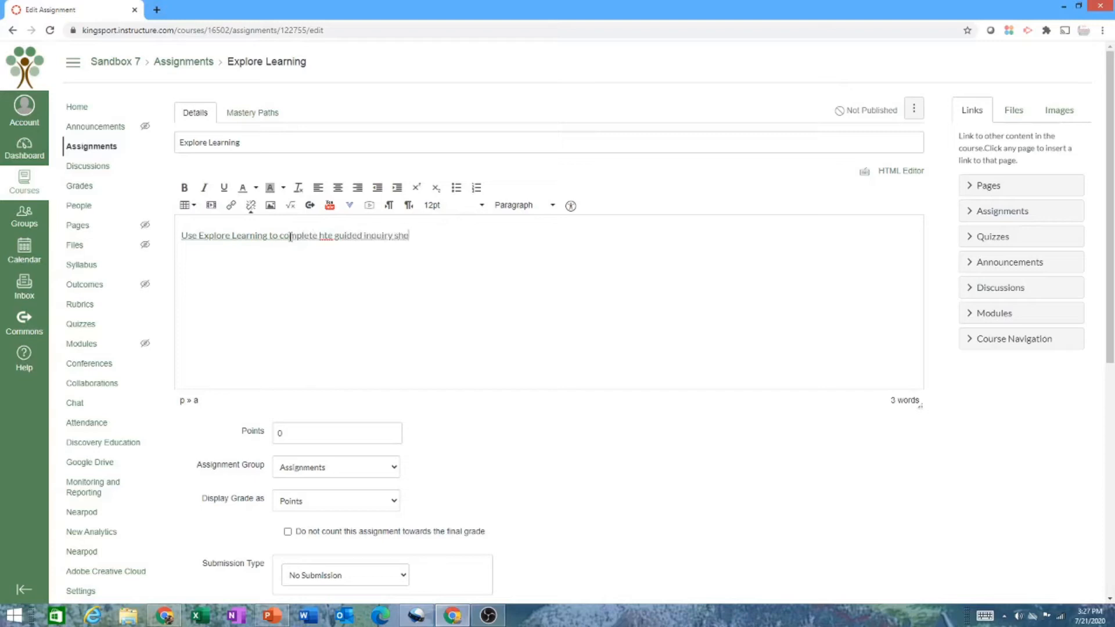
pyautogui.rightClick(328, 238)
pyautogui.click(314, 259)
pyautogui.press('BackSpace')
pyautogui.write('t')
pyautogui.click(461, 241)
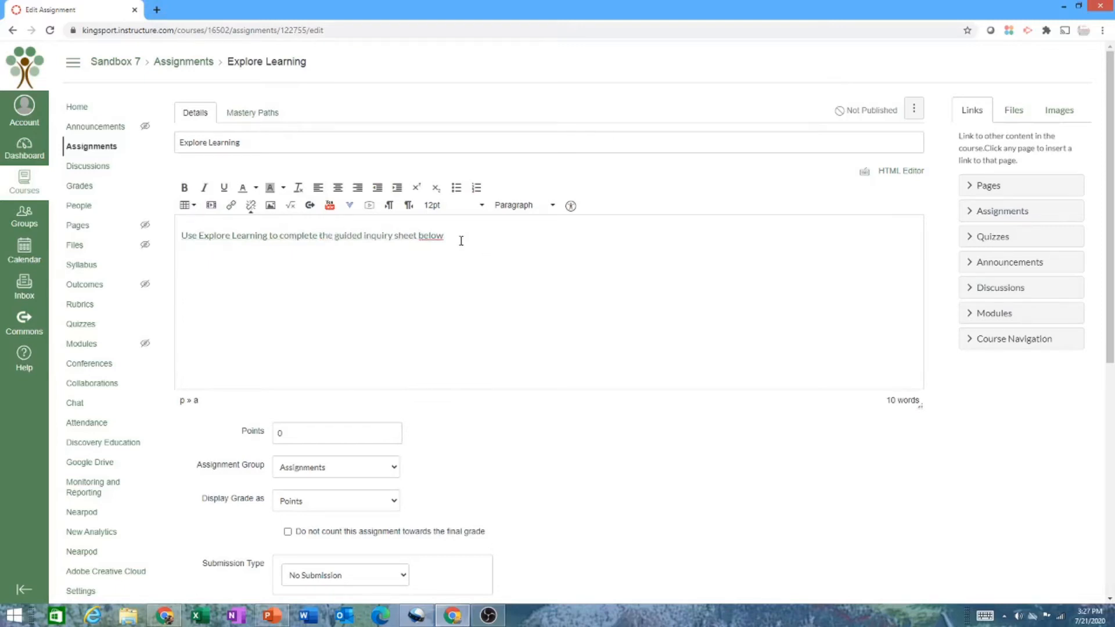
pyautogui.press('Return')
# Search Google Apps for "Phases" from the description editor and embed "[Template] PhasesWaterSE.doc" below the instruction sentence
pyautogui.click(350, 207)
pyautogui.scroll(-2, 455, 264)
pyautogui.scroll(-2, 455, 264)
pyautogui.click(401, 271)
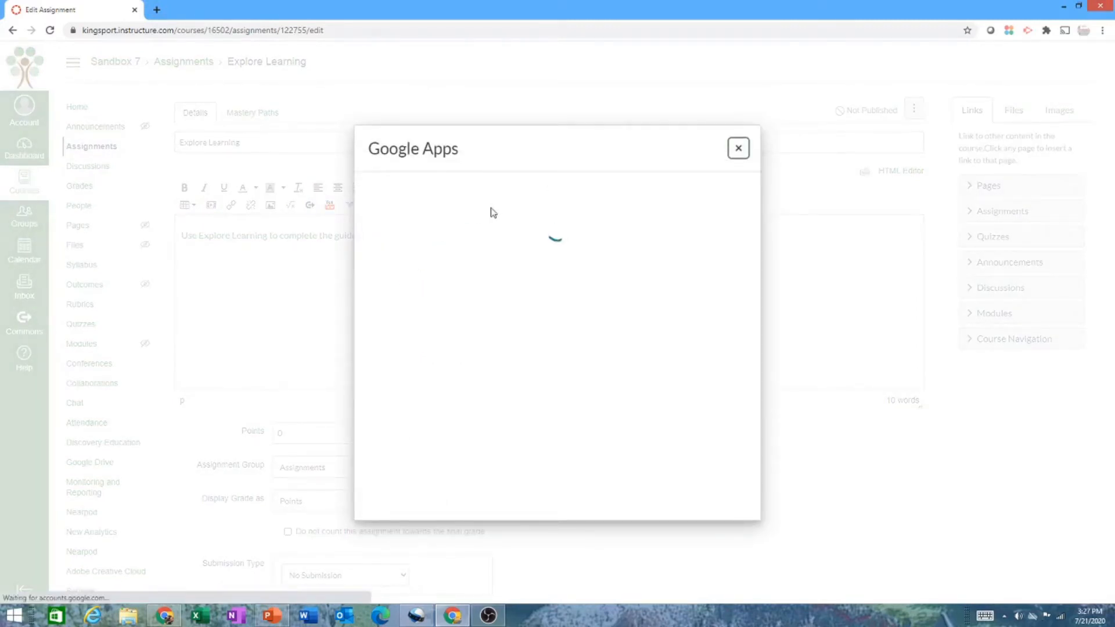
pyautogui.click(478, 189)
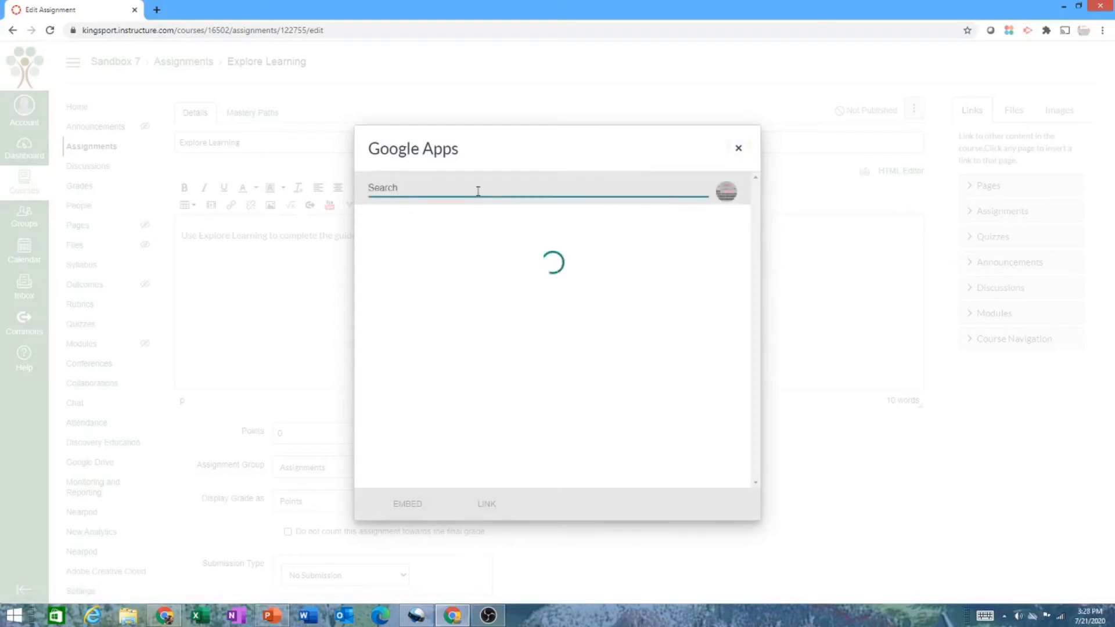
pyautogui.write('Phases')
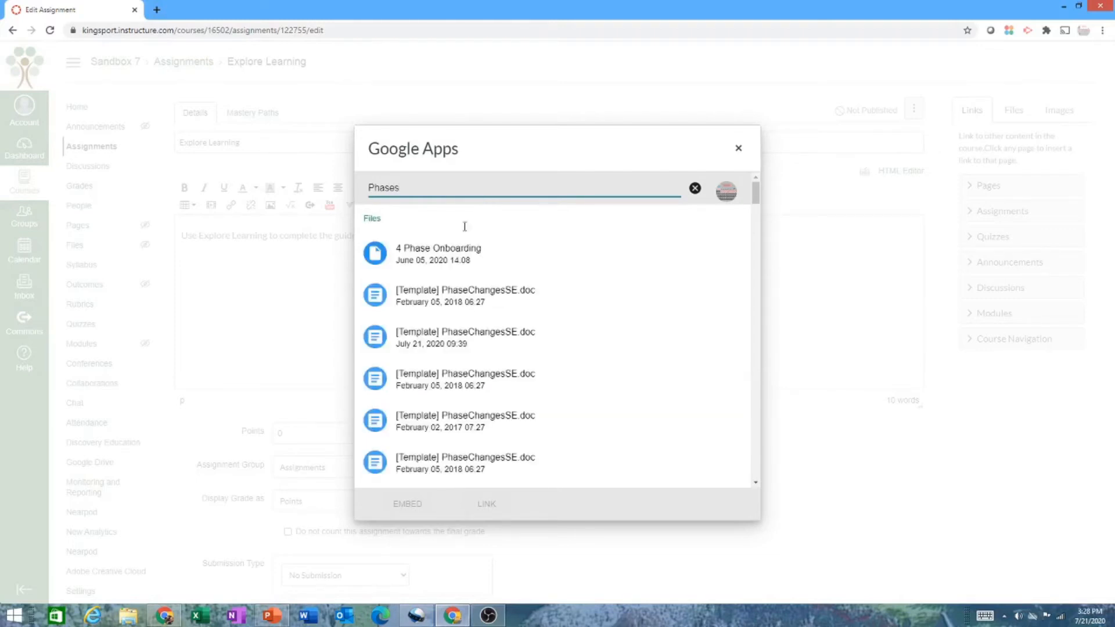
pyautogui.click(450, 259)
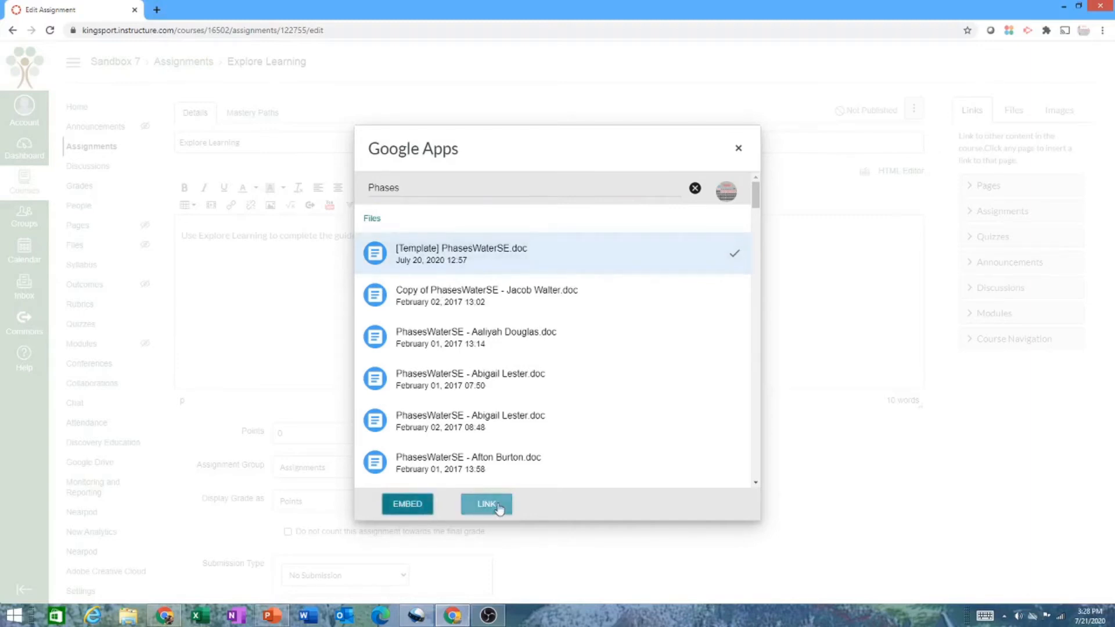
pyautogui.click(409, 504)
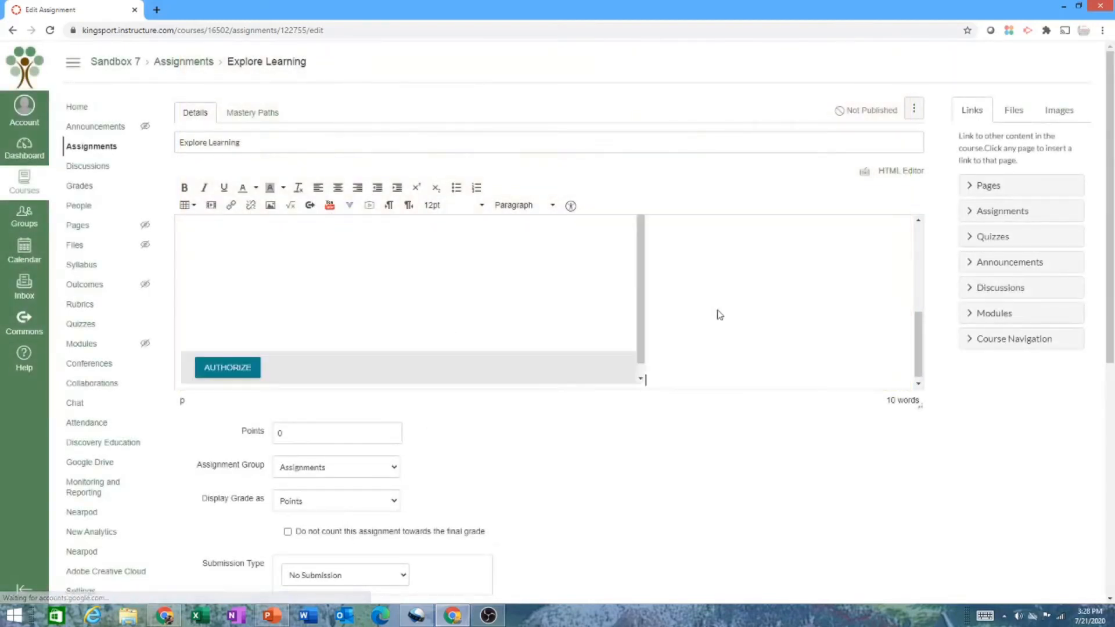
# Review the embedded Phases of Water document and delete it from the assignment description
pyautogui.moveTo(923, 346); pyautogui.dragTo(915, 242)
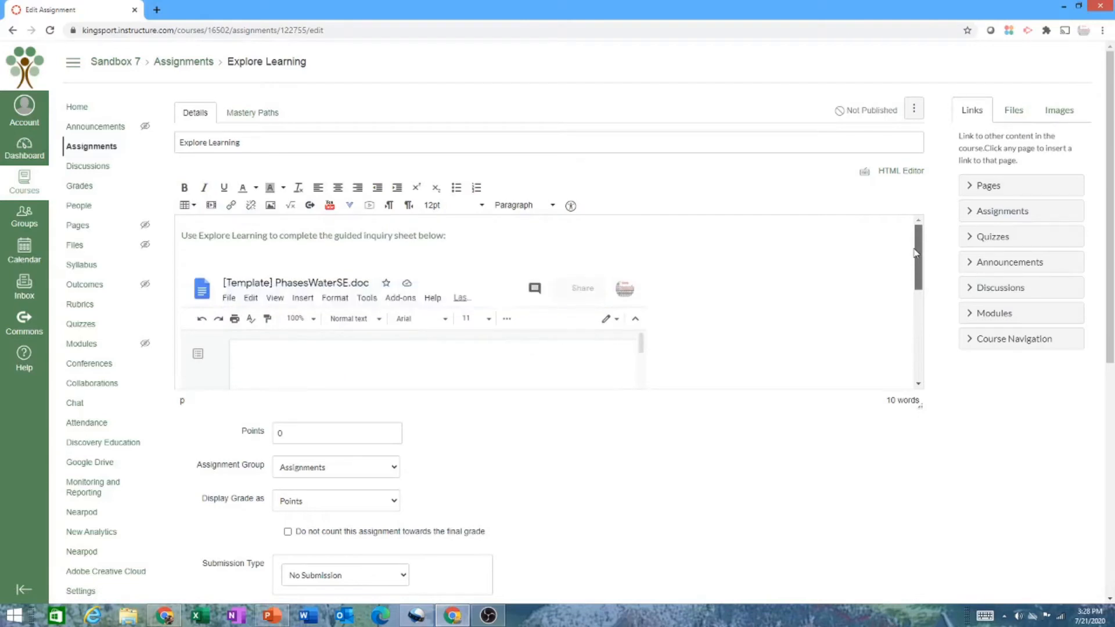
pyautogui.moveTo(915, 252); pyautogui.dragTo(922, 343)
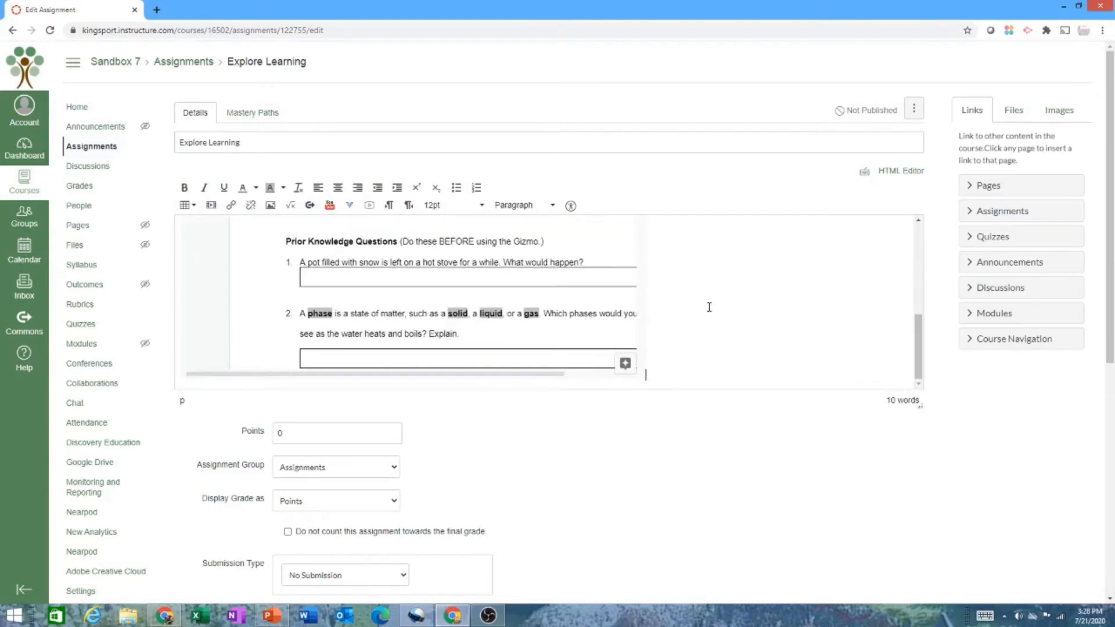
pyautogui.press('BackSpace')
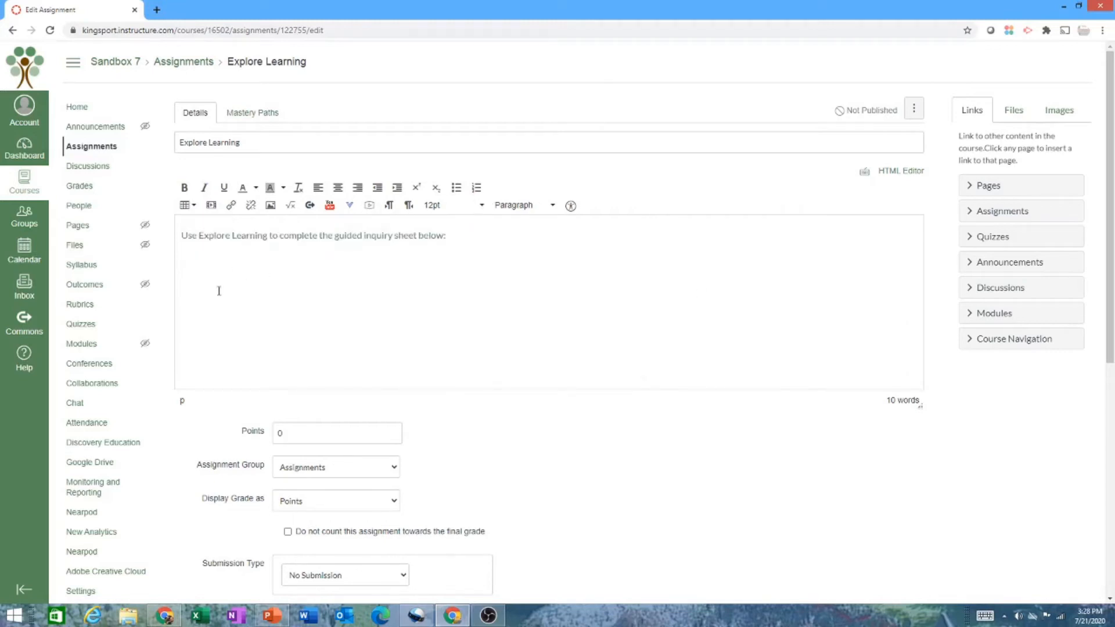
# Switch to Google Drive in a new browser tab and search for "phases"
pyautogui.click(156, 9)
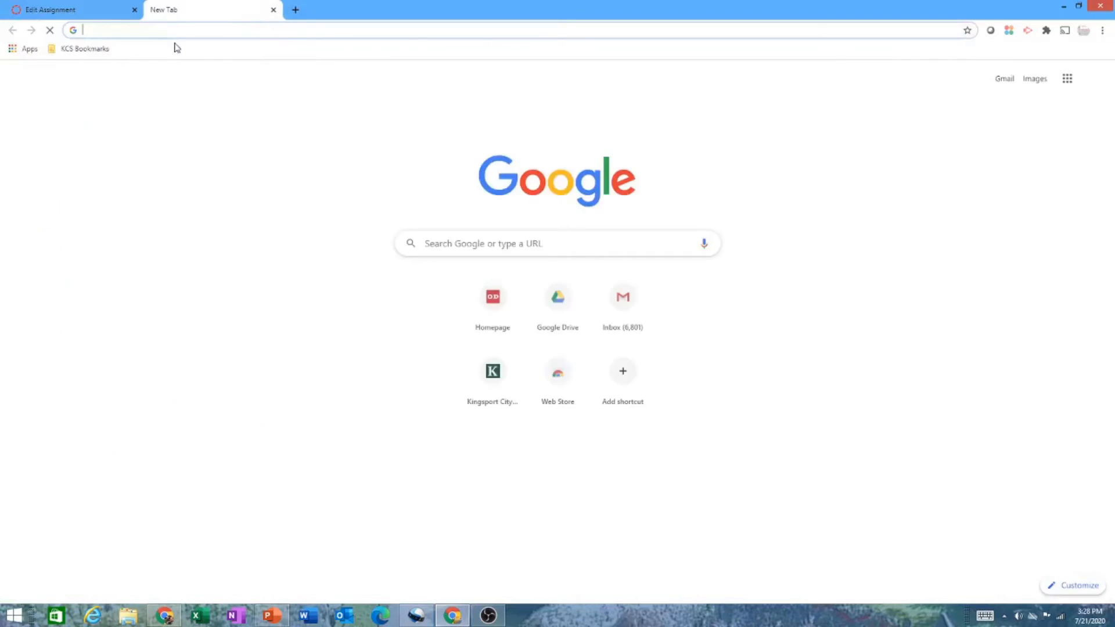
pyautogui.write('drive.google.')
pyautogui.press('Return')
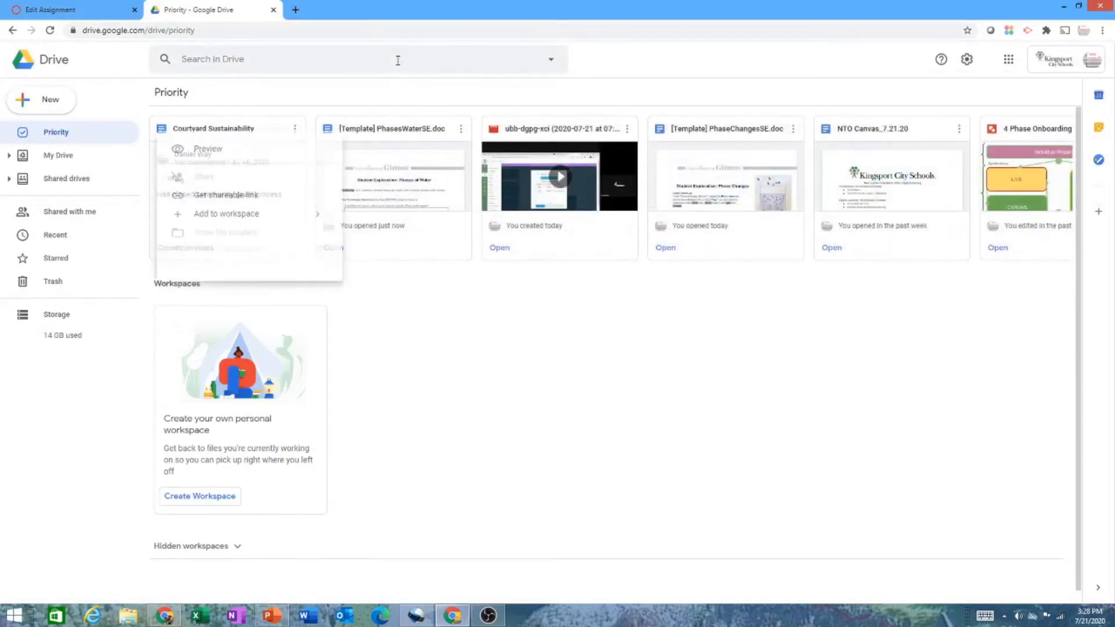
pyautogui.click(398, 60)
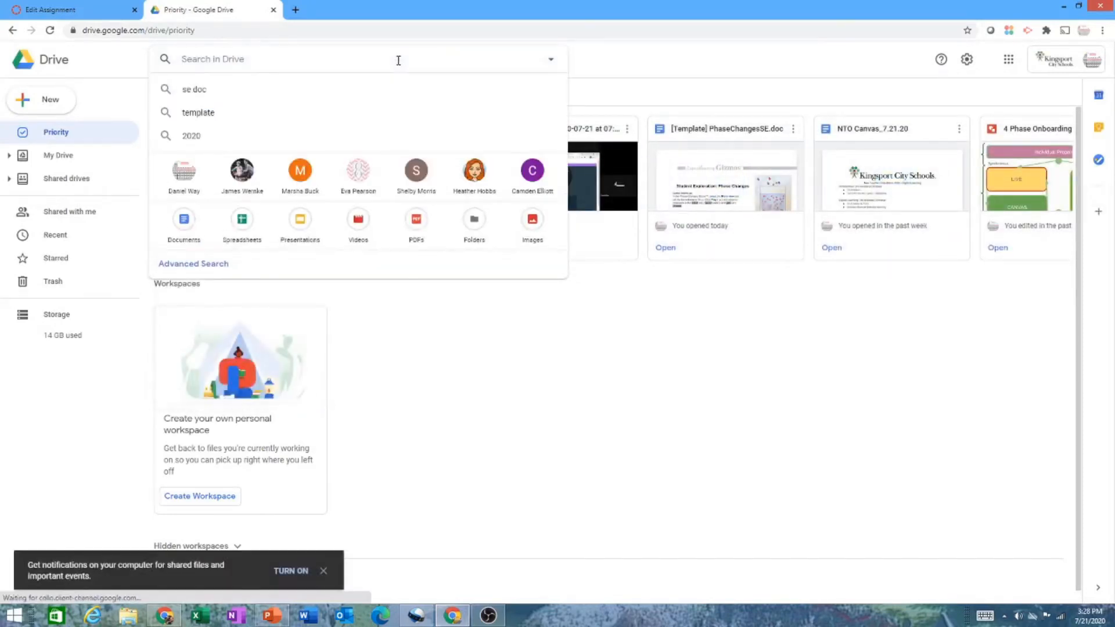
pyautogui.write('phases')
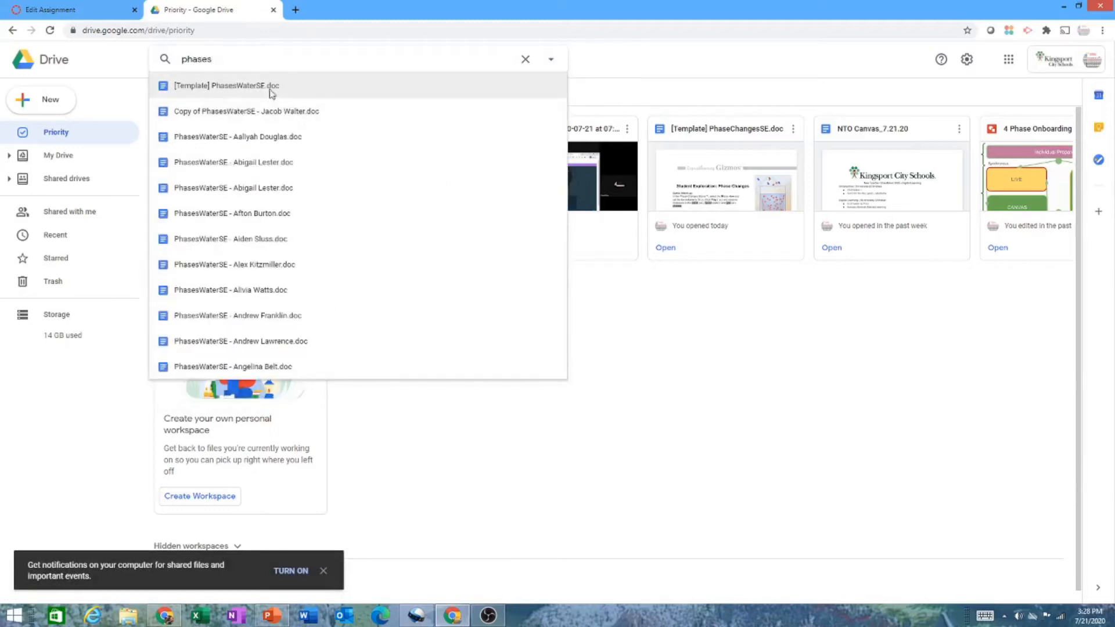
# Open "[Template] PhasesWaterSE.doc" and copy its sharing link
pyautogui.click(269, 88)
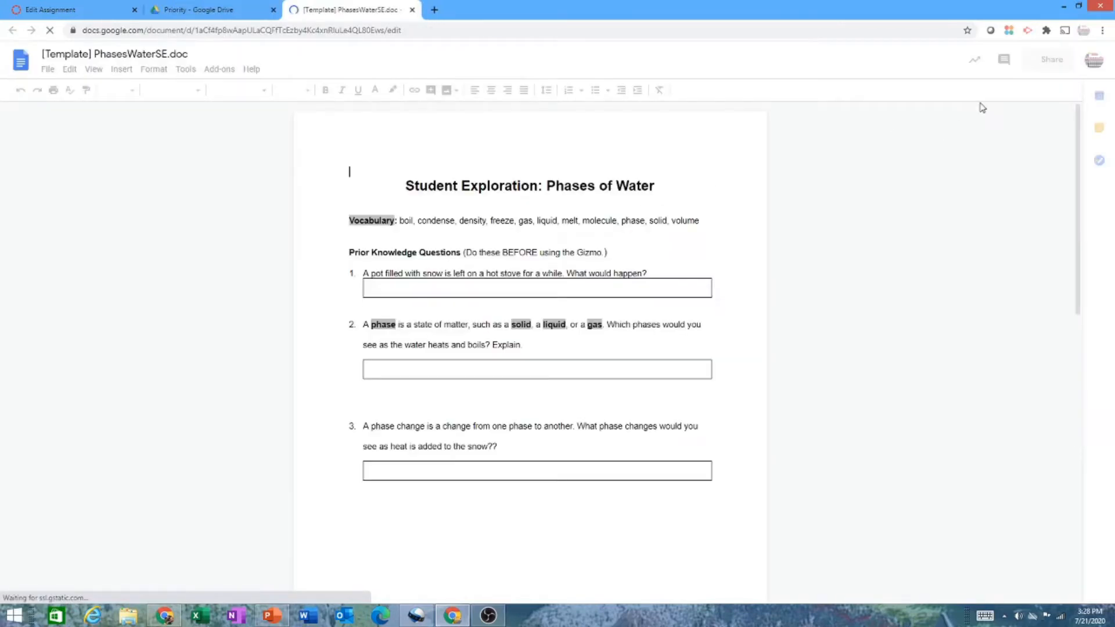
pyautogui.click(1049, 60)
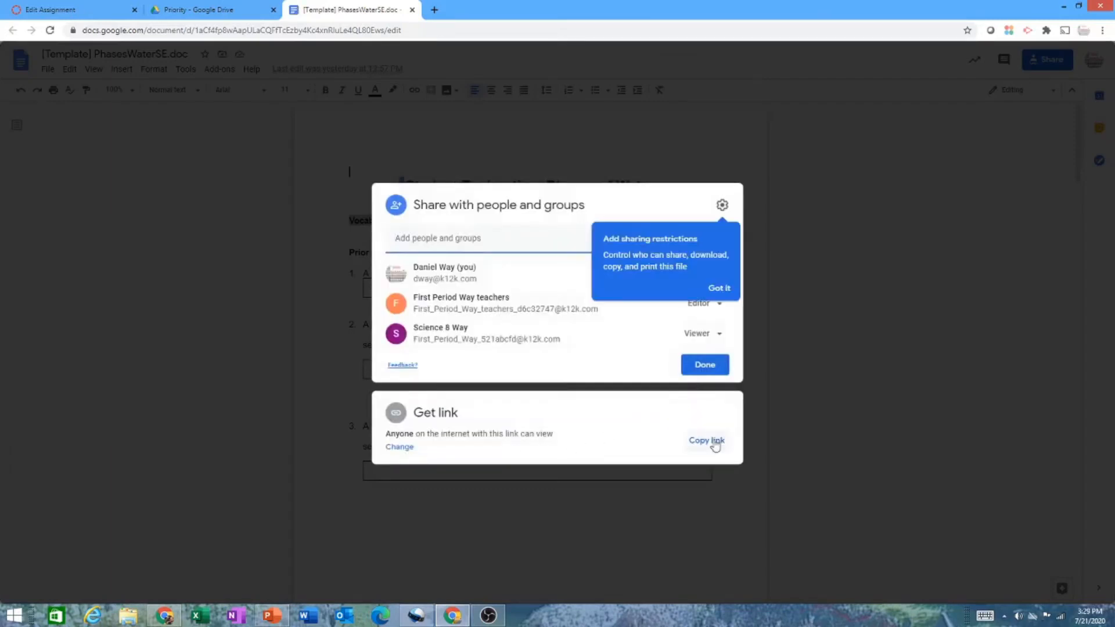
pyautogui.click(713, 444)
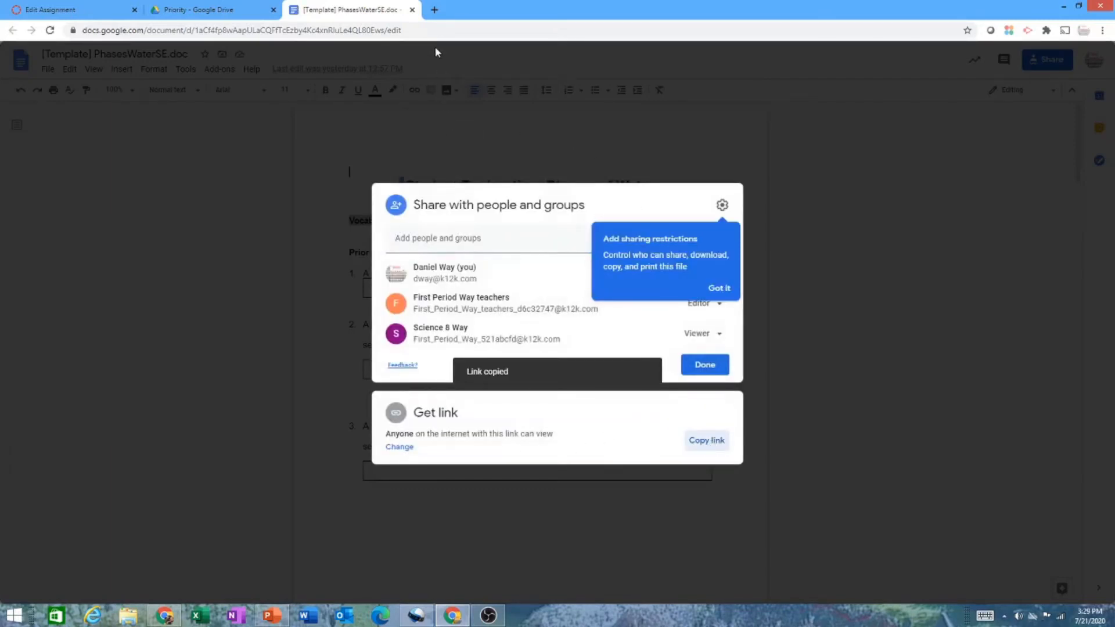
# Load the document's copied sharing link with "edit" replaced by "copy" in its address
pyautogui.click(398, 30)
pyautogui.rightClick(386, 34)
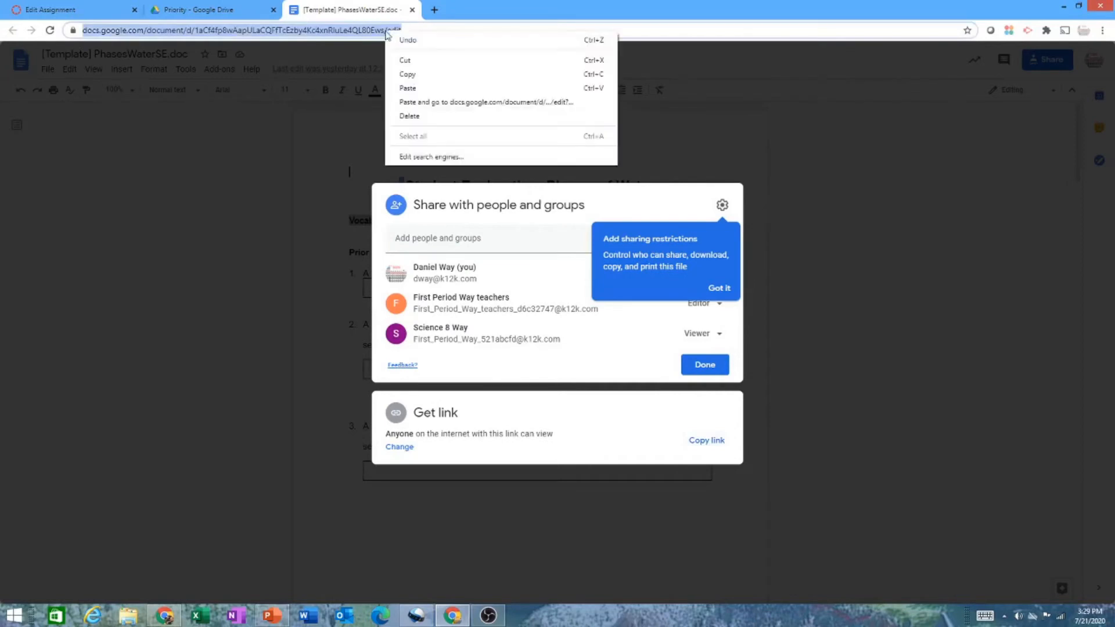
pyautogui.click(415, 88)
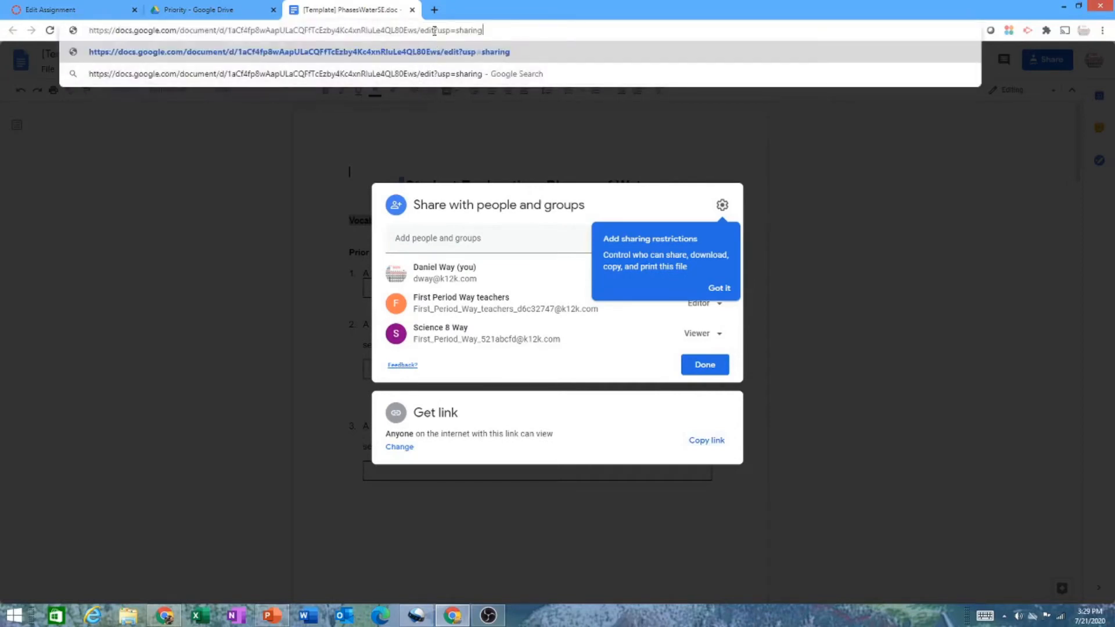
pyautogui.moveTo(435, 30); pyautogui.dragTo(422, 32)
pyautogui.write('copy')
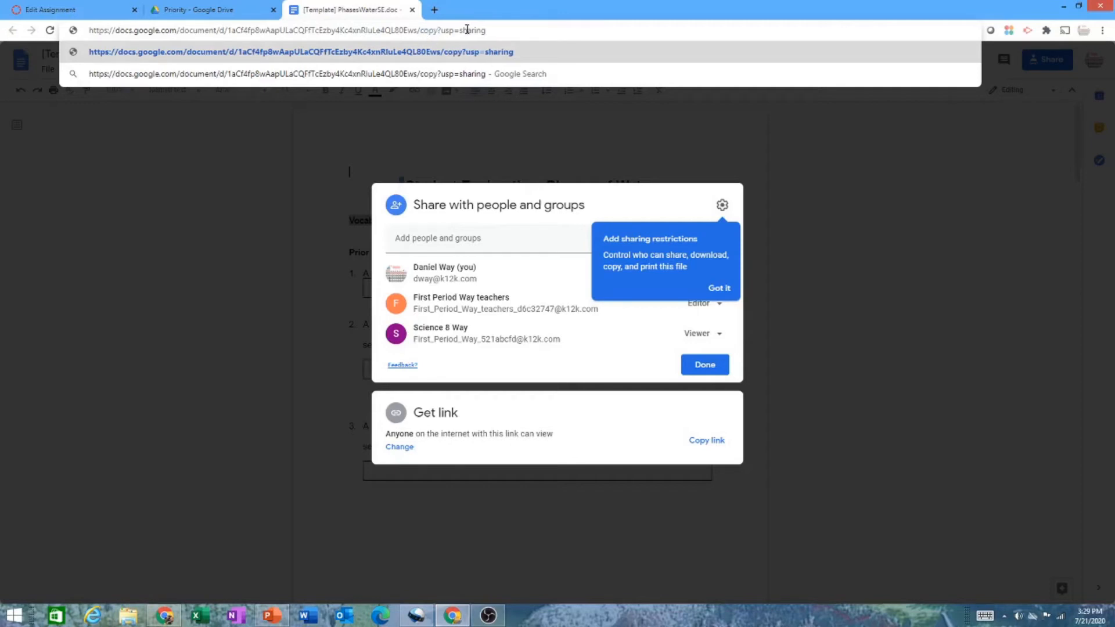
pyautogui.press('Return')
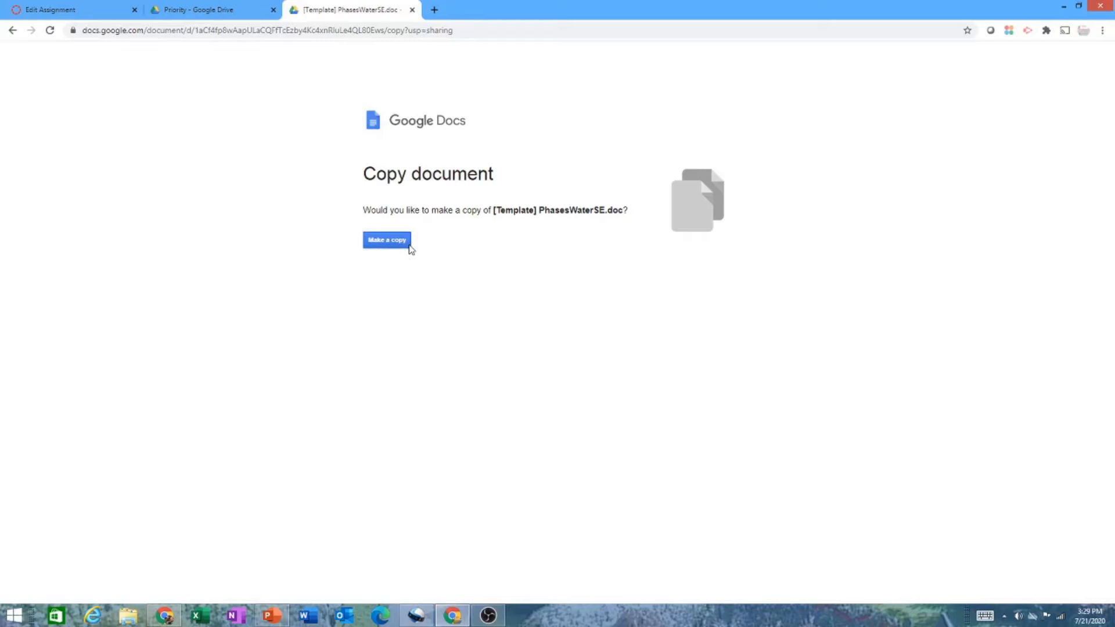
# Copy the full address of the Copy document page for "[Template] PhasesWaterSE.doc"
pyautogui.click(471, 28)
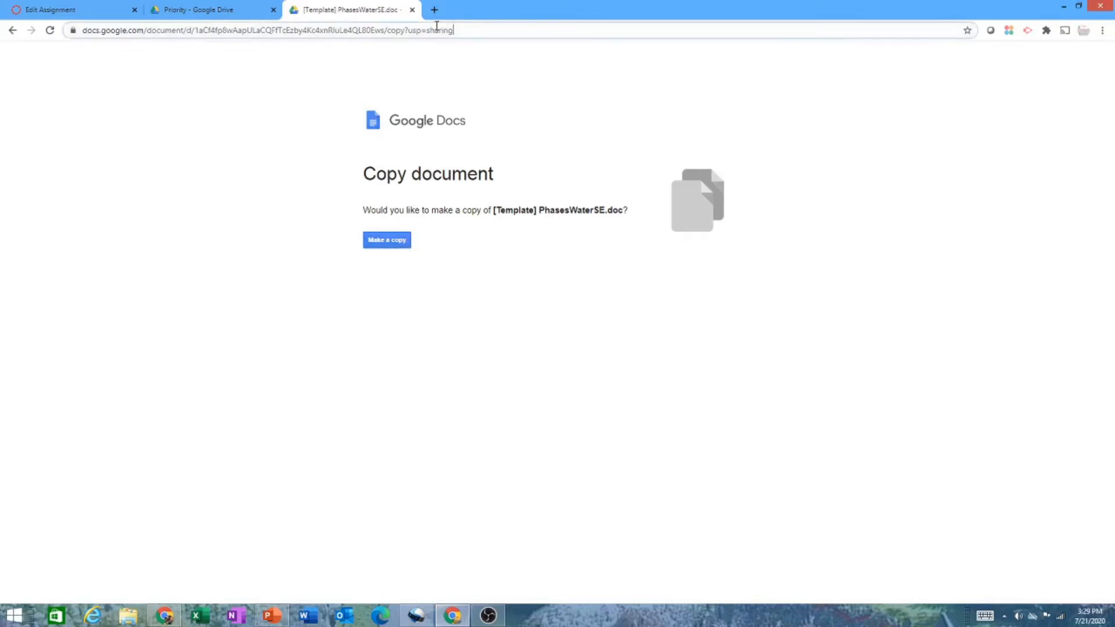
pyautogui.moveTo(453, 29); pyautogui.dragTo(44, 25)
pyautogui.rightClick(116, 35)
pyautogui.click(143, 75)
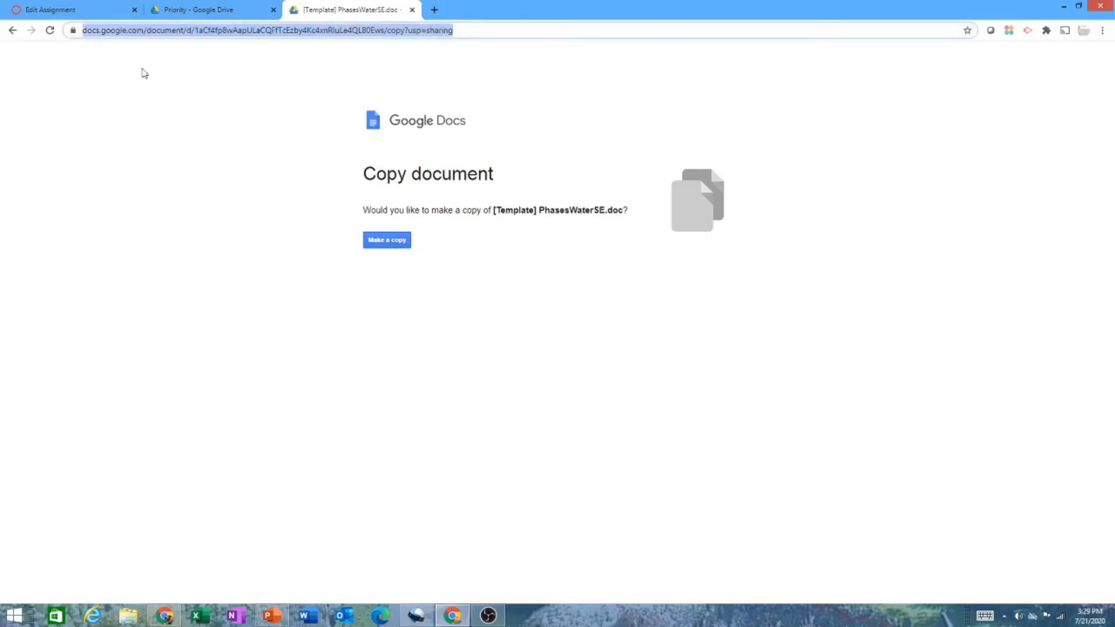
# Return to the Explore Learning assignment in Canvas and add the text "Guided Inquiry Sheet" below the instruction sentence
pyautogui.click(84, 8)
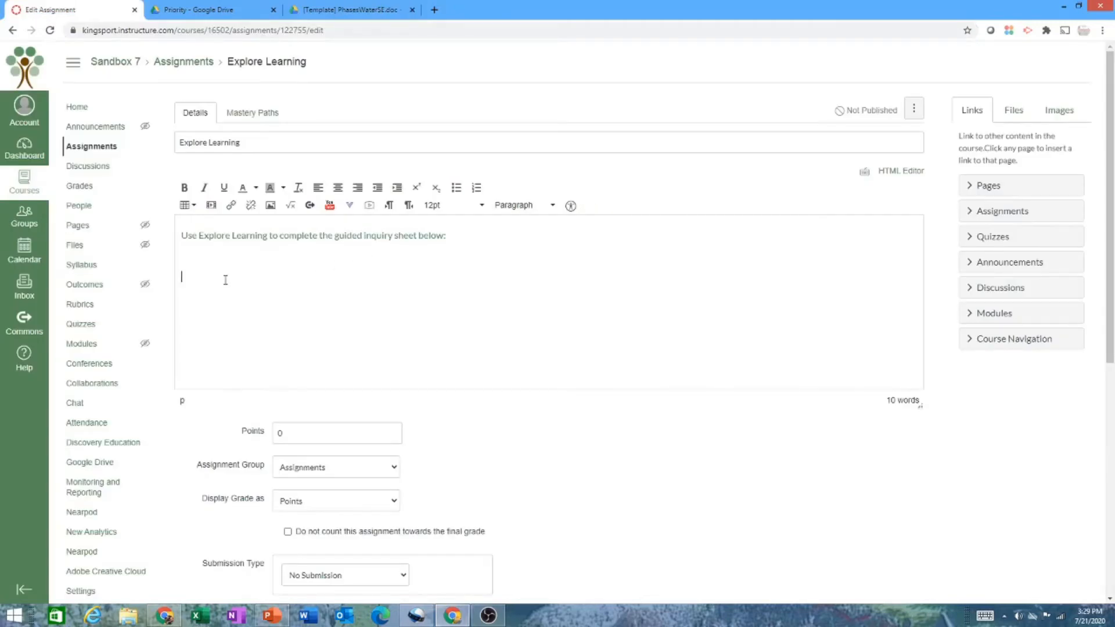
pyautogui.write('uided Inquiry Sheet')
pyautogui.moveTo(282, 277); pyautogui.dragTo(179, 277)
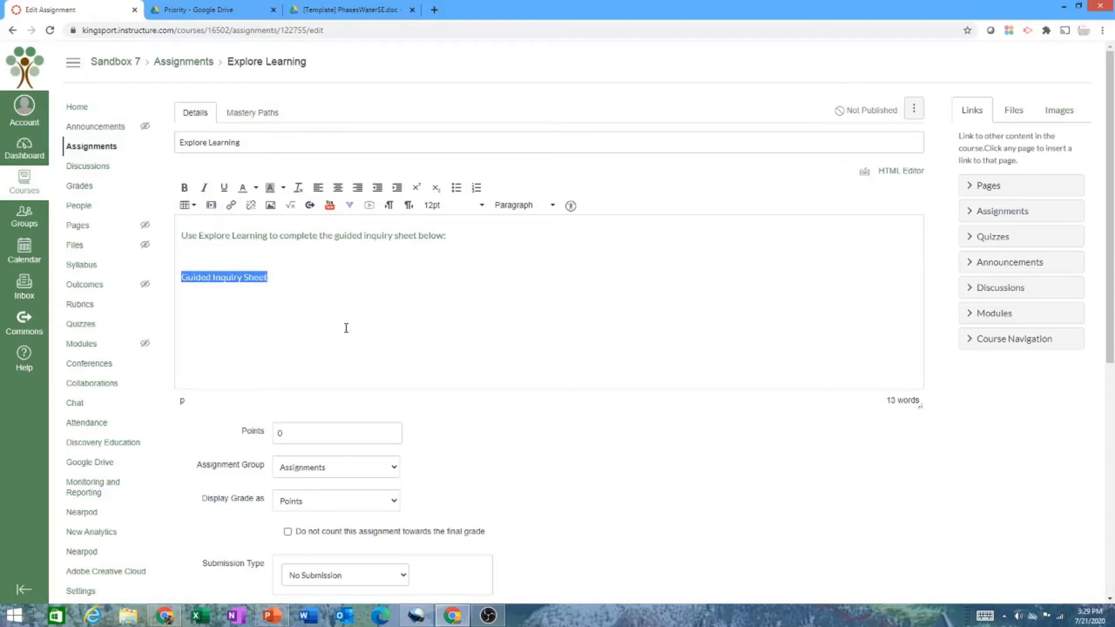
# Link the "Guided Inquiry Sheet" text to the copied make-a-copy address and choose a link target
pyautogui.hotkey('ctrl', 'k')
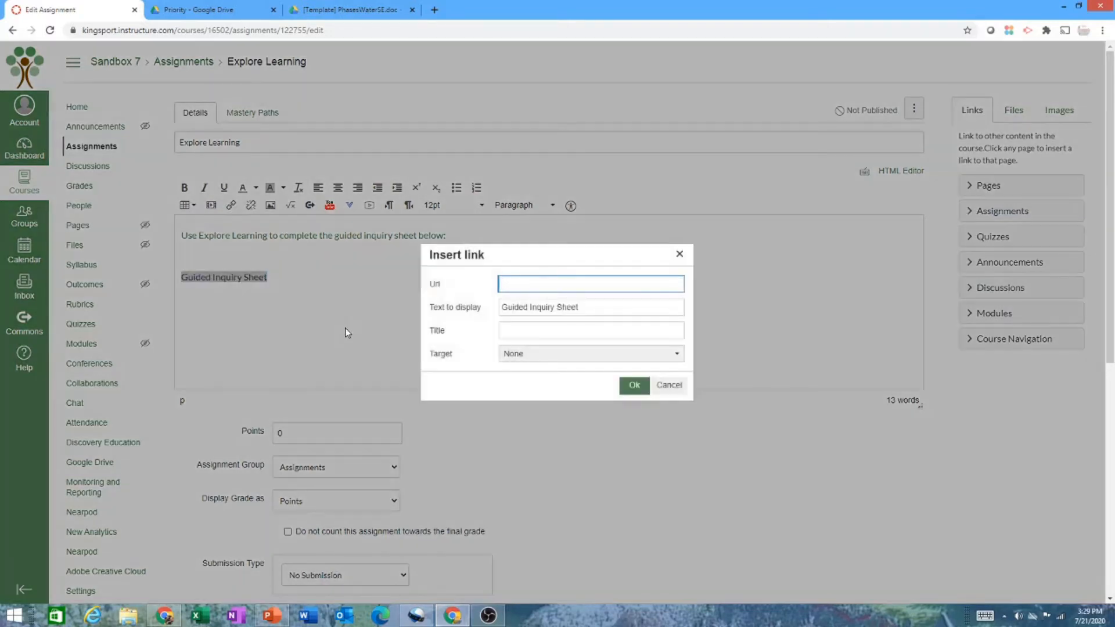
pyautogui.rightClick(522, 286)
pyautogui.click(553, 349)
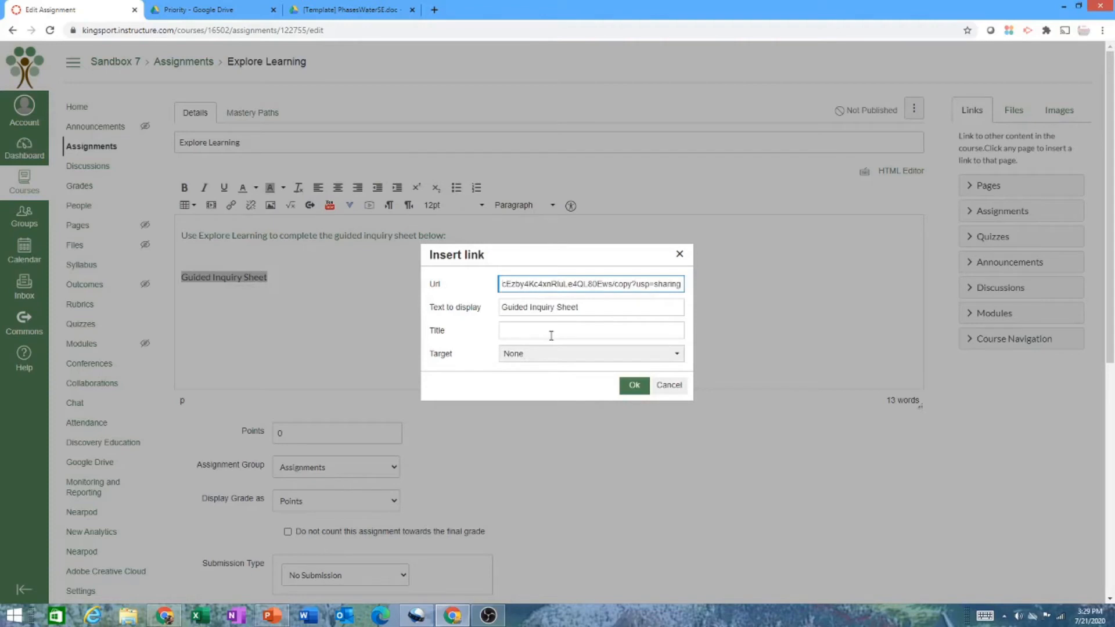
pyautogui.click(526, 332)
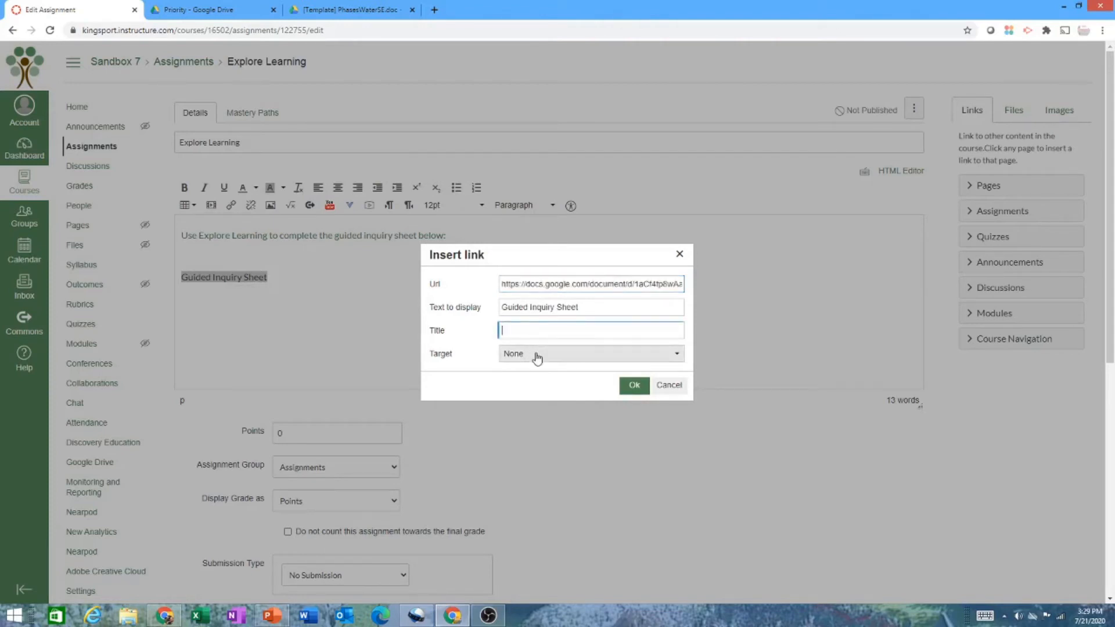
pyautogui.click(533, 354)
pyautogui.click(533, 390)
pyautogui.click(626, 387)
pyautogui.click(335, 276)
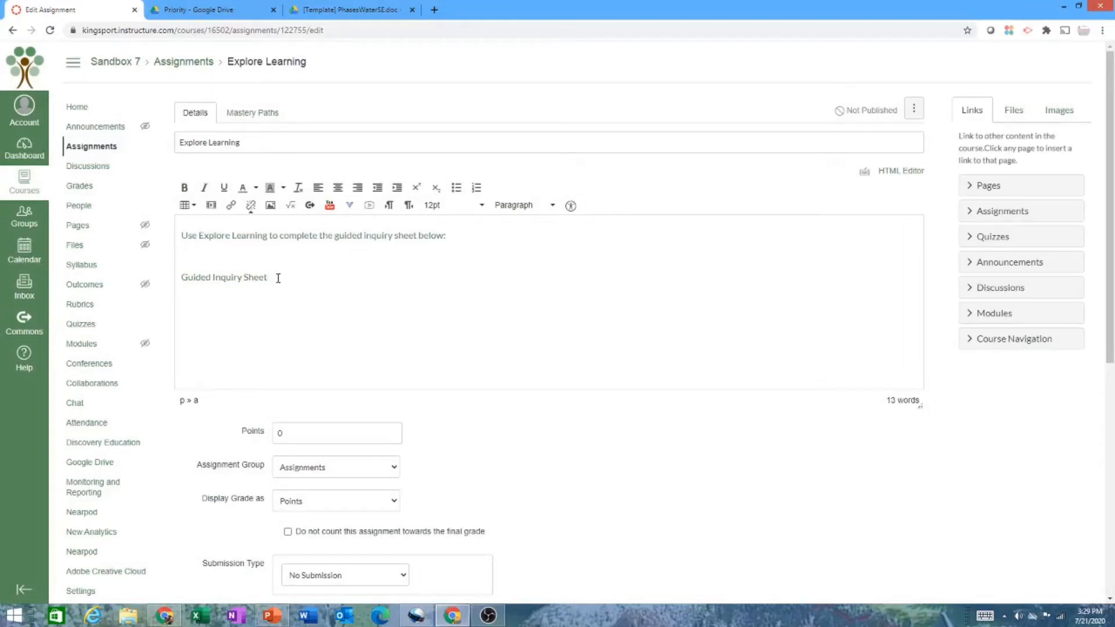
# Set the assignment to 20 points in the Assignments group, with the grade displayed as Points
pyautogui.scroll(-5, 325, 323)
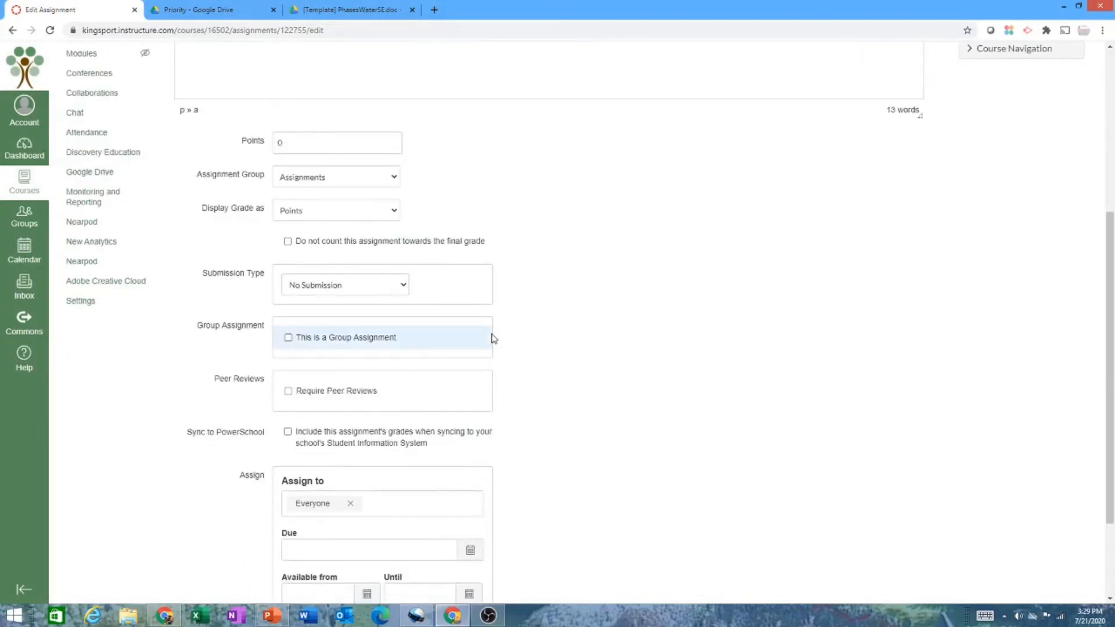
pyautogui.click(343, 138)
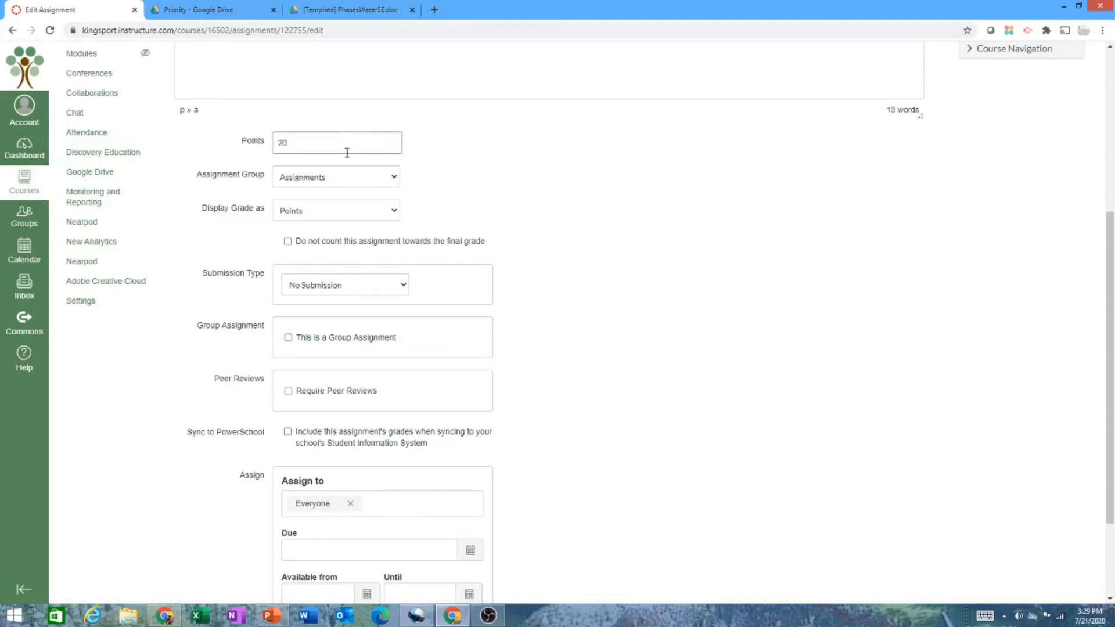
pyautogui.click(385, 176)
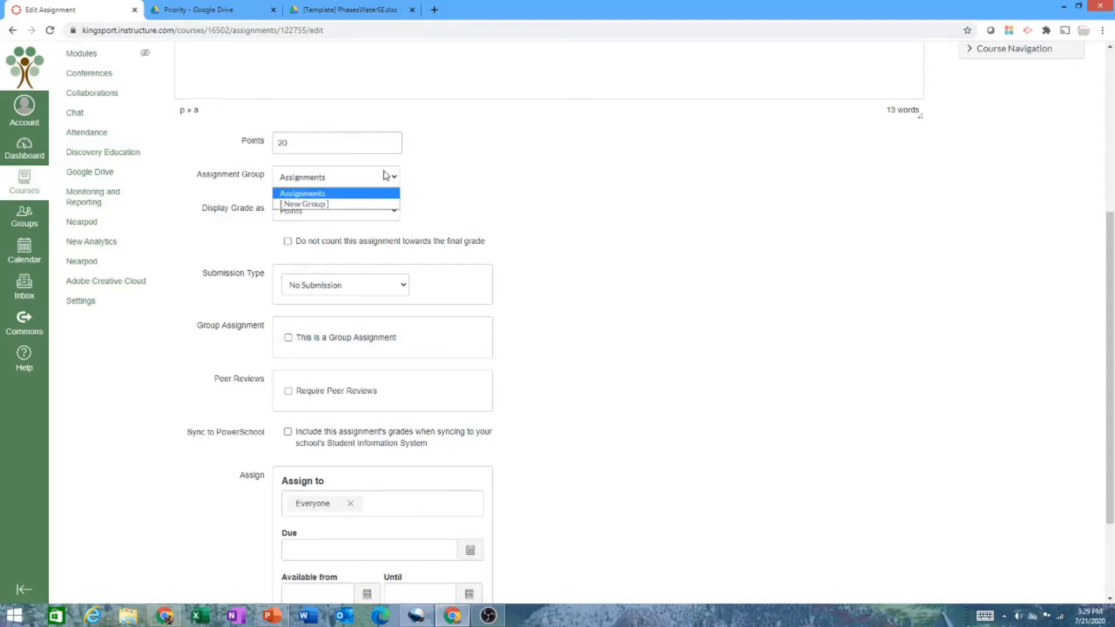
pyautogui.click(439, 175)
pyautogui.click(385, 210)
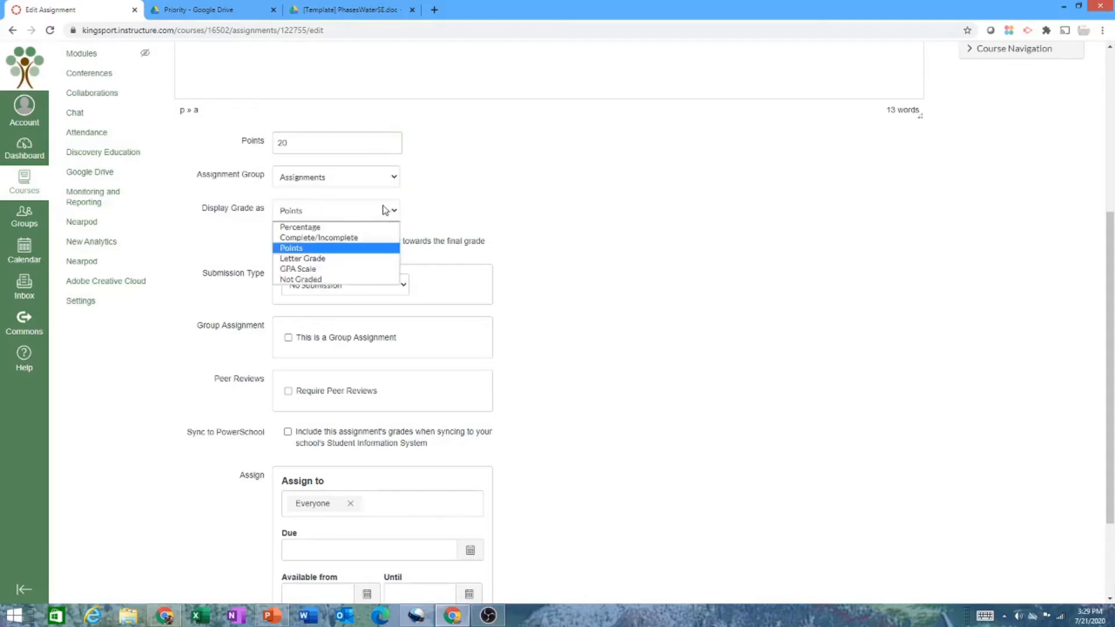
pyautogui.click(371, 247)
pyautogui.click(491, 174)
pyautogui.scroll(-2, 498, 174)
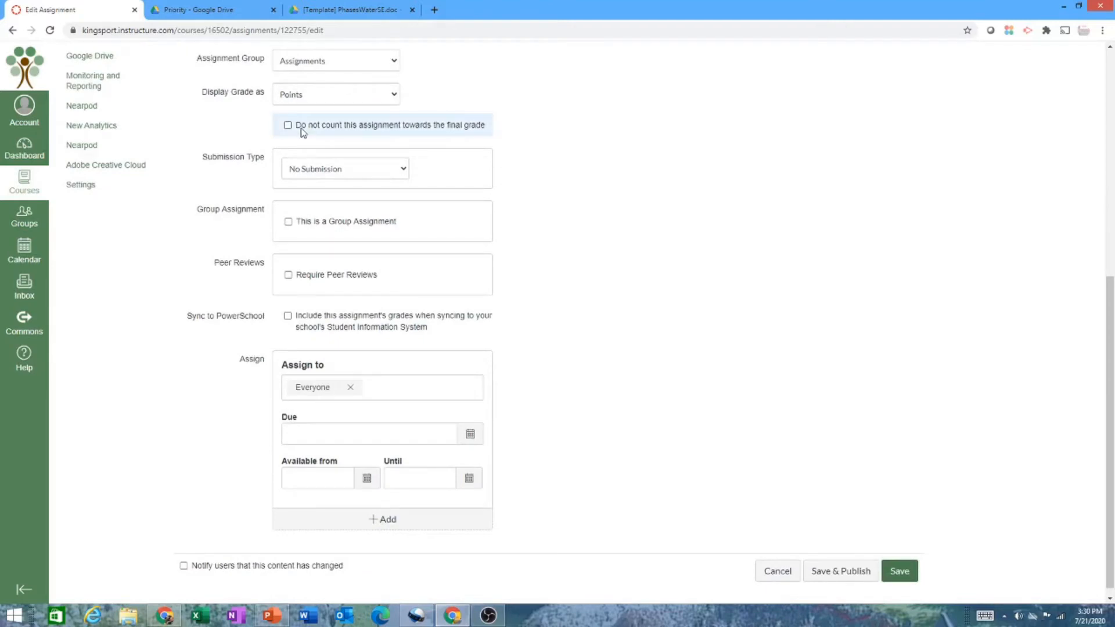
# Set the submission type to Online and allow File Uploads
pyautogui.click(361, 173)
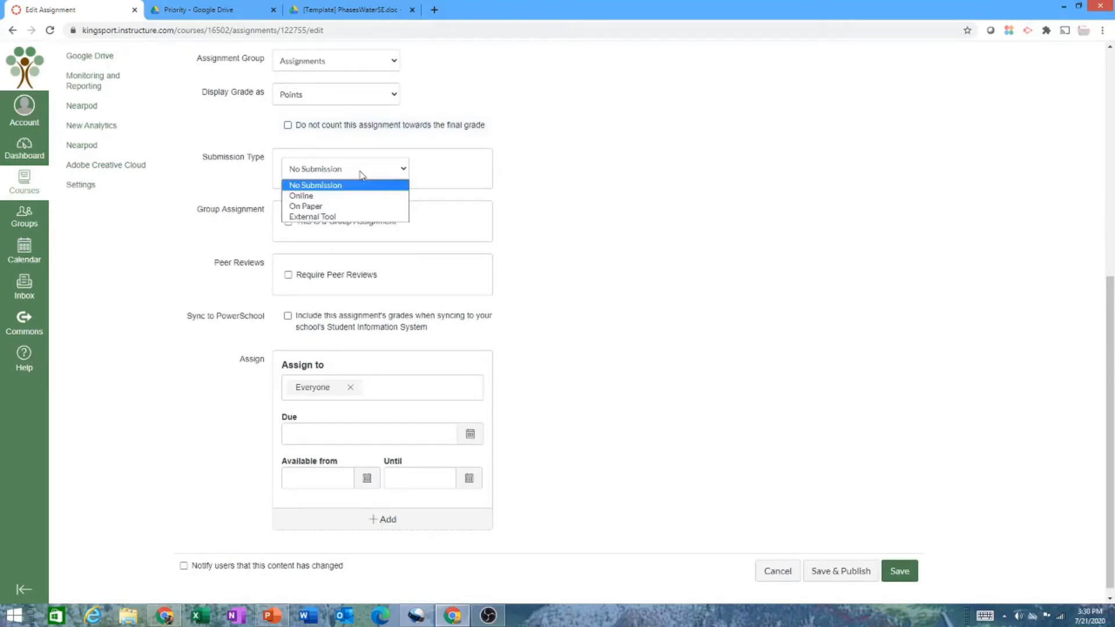
pyautogui.click(352, 196)
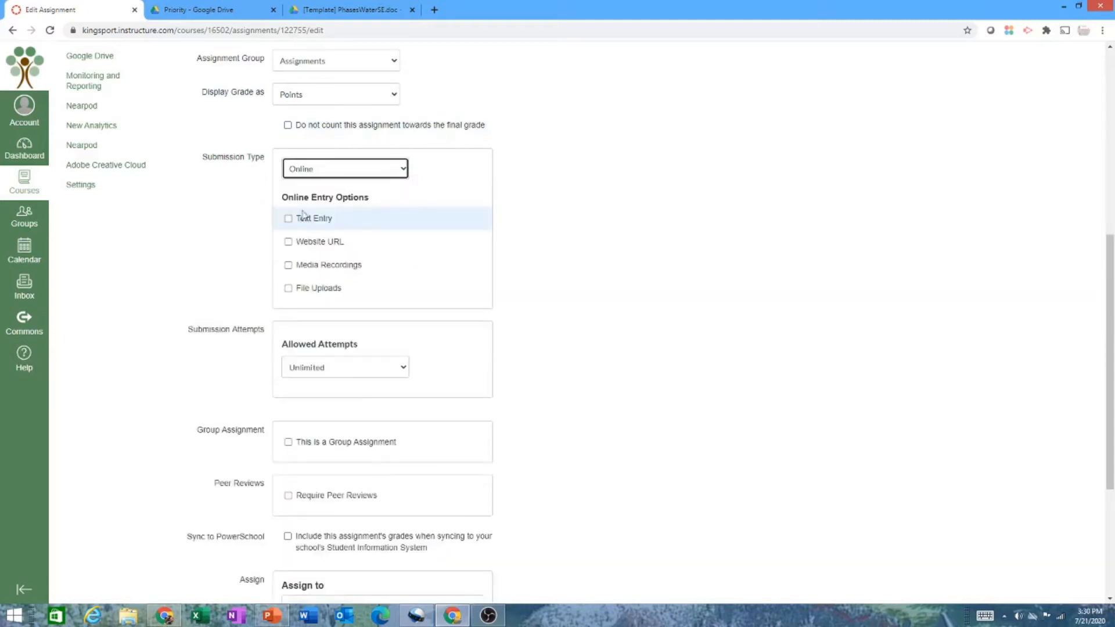
pyautogui.click(288, 292)
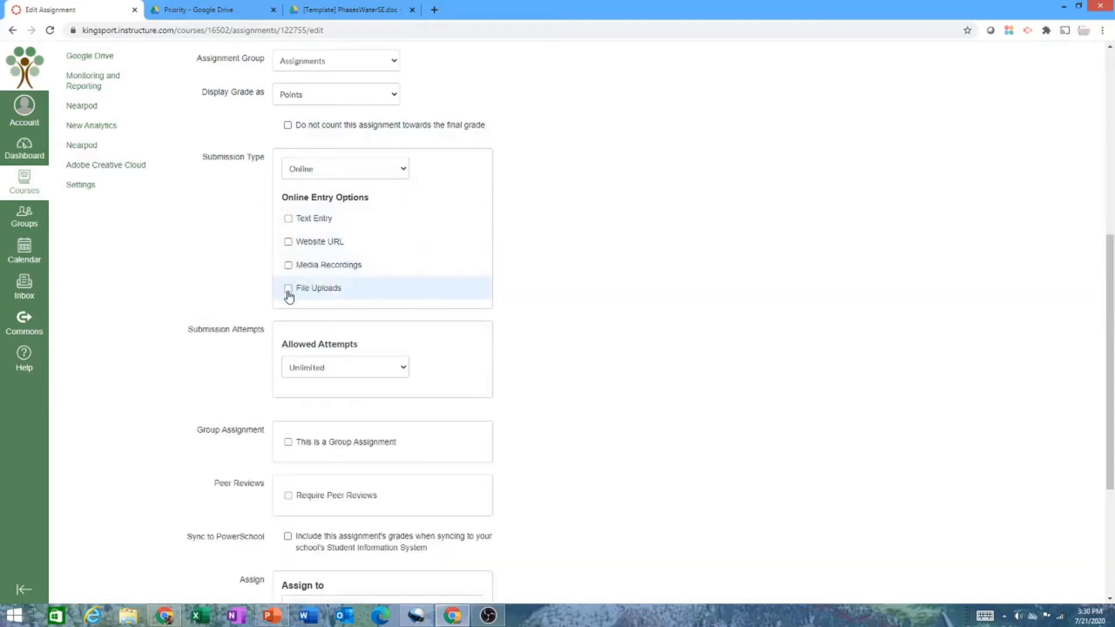
pyautogui.scroll(-2, 559, 279)
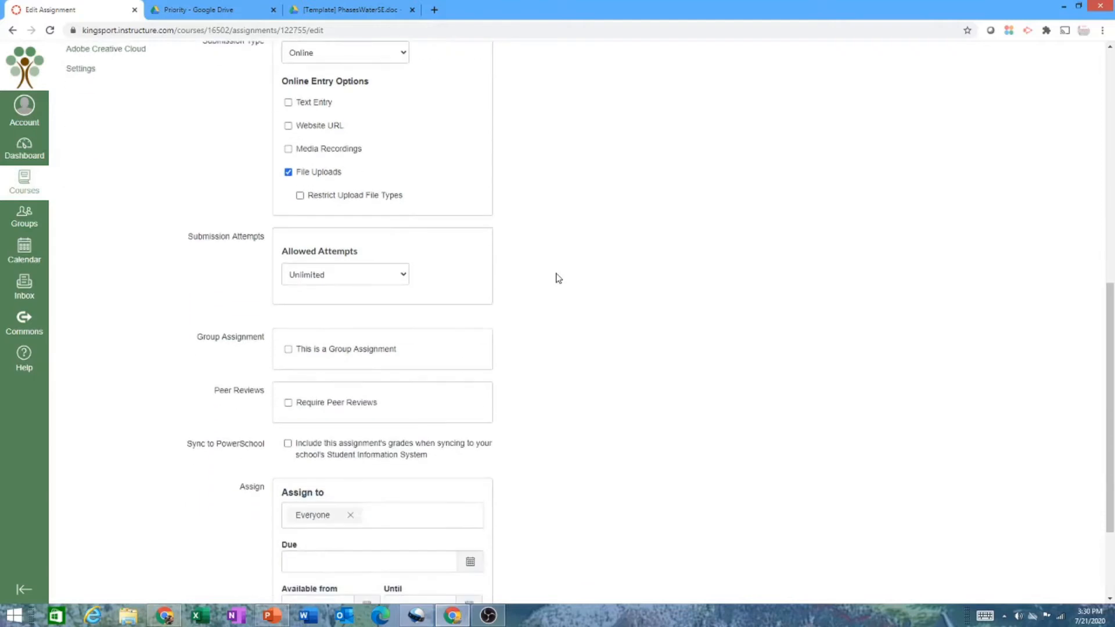
pyautogui.scroll(2, 558, 279)
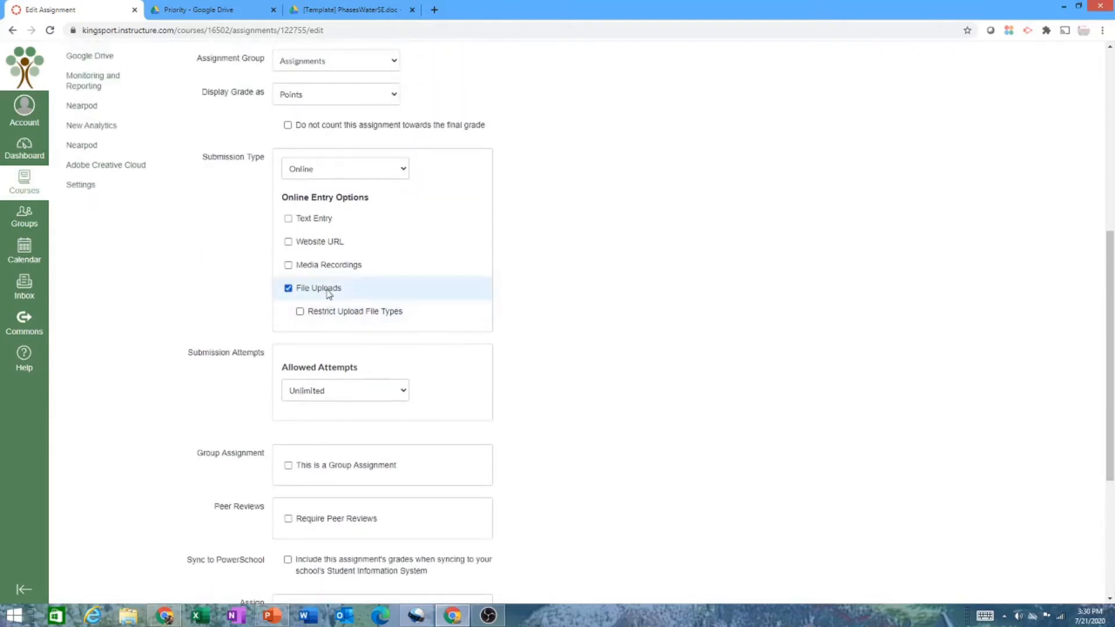
# Mark the assignment as a group assignment and create a group set named "Table" with manually created groups
pyautogui.scroll(-3, 494, 300)
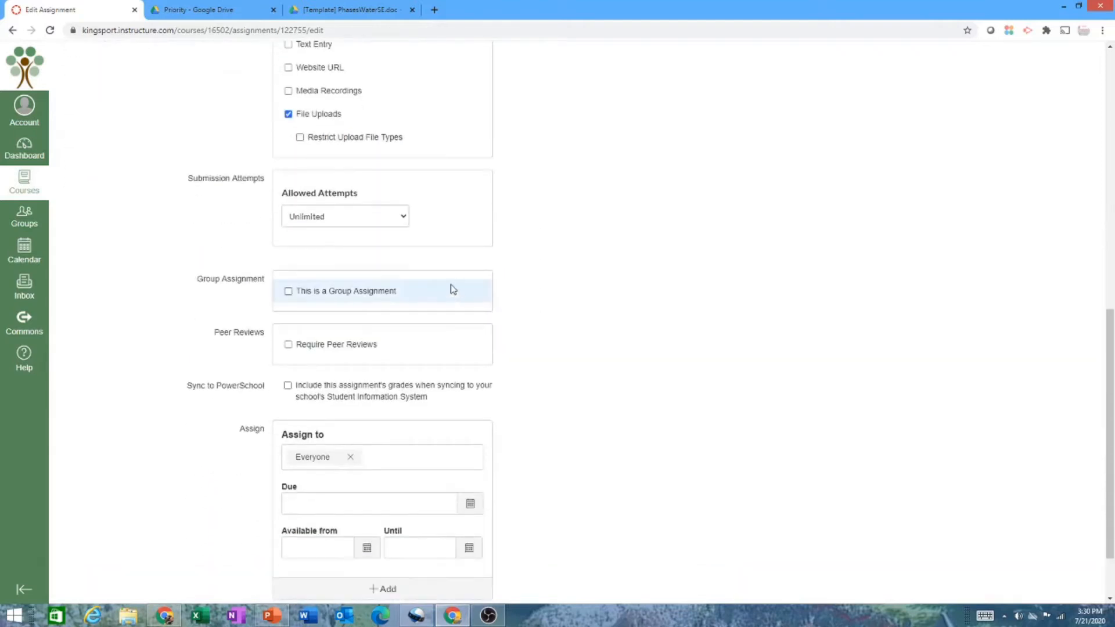
pyautogui.click(289, 291)
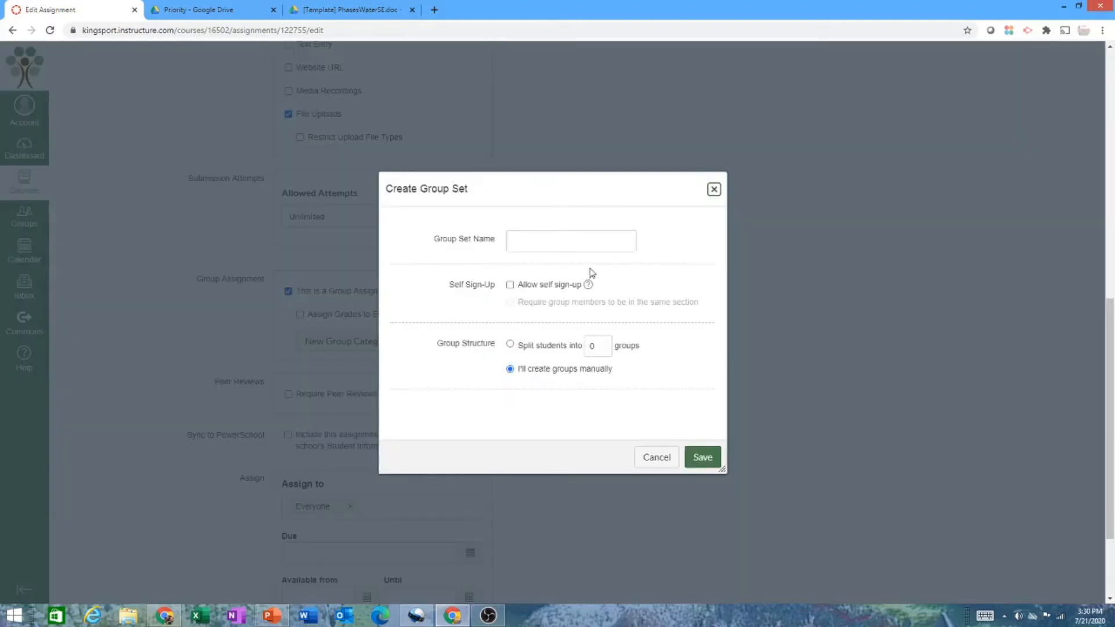
pyautogui.click(510, 344)
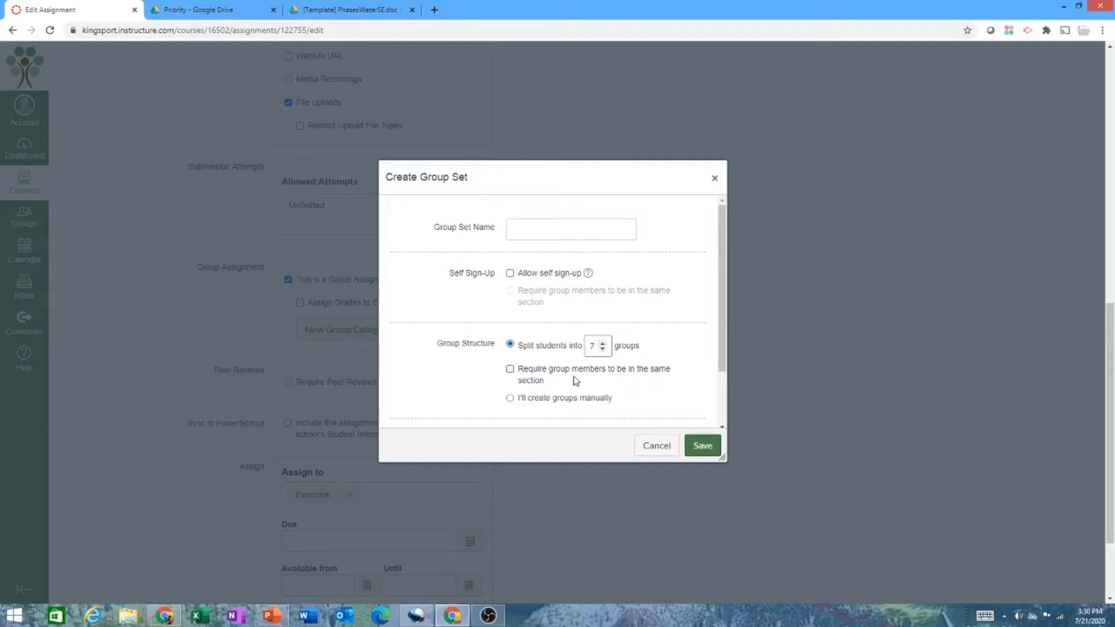
pyautogui.click(510, 372)
pyautogui.click(511, 400)
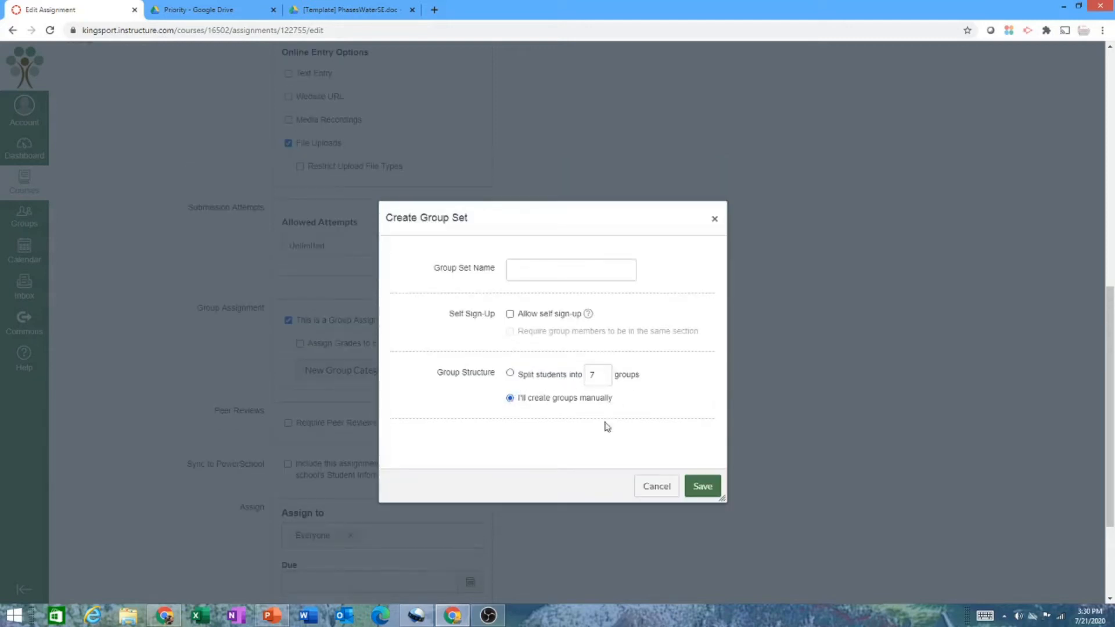
pyautogui.click(702, 486)
pyautogui.click(573, 273)
pyautogui.click(703, 486)
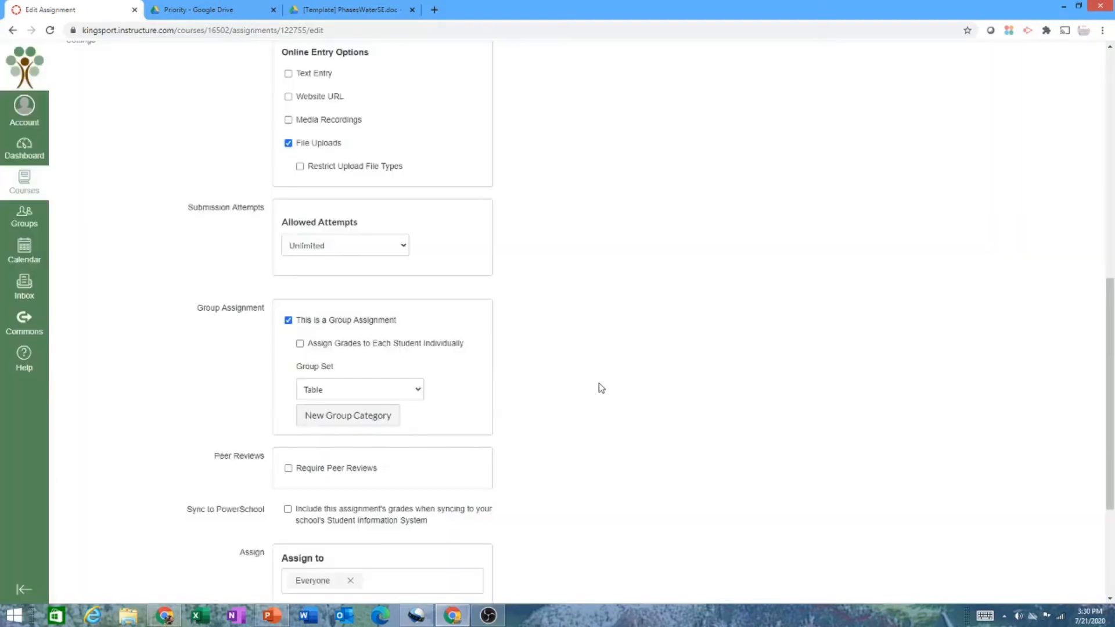
# Check the available group sets and turn off the group assignment option
pyautogui.click(386, 391)
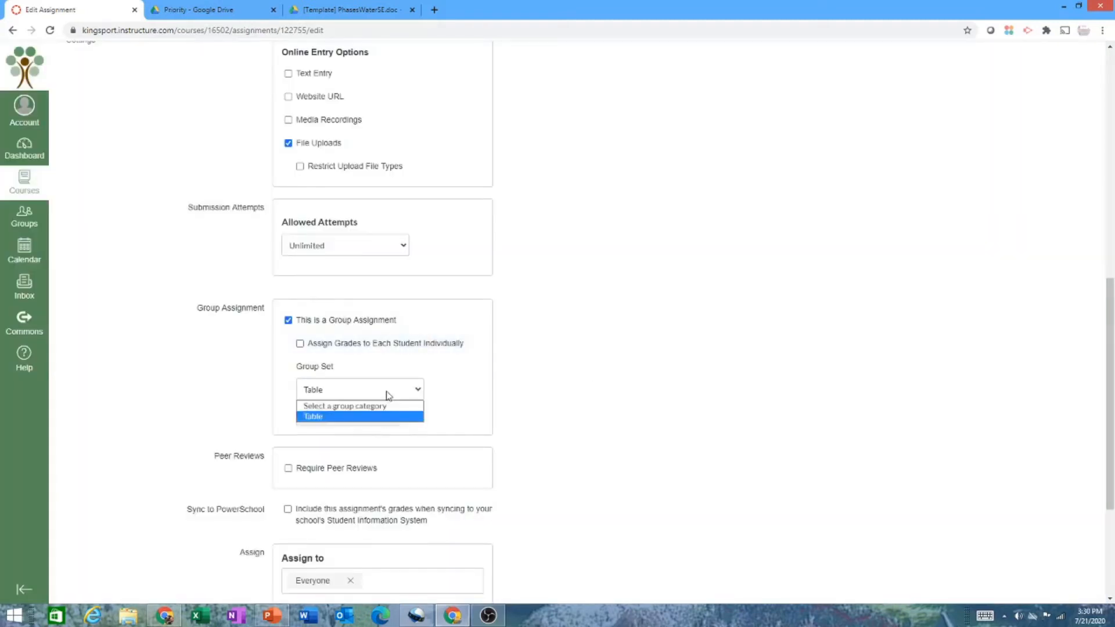
pyautogui.click(508, 388)
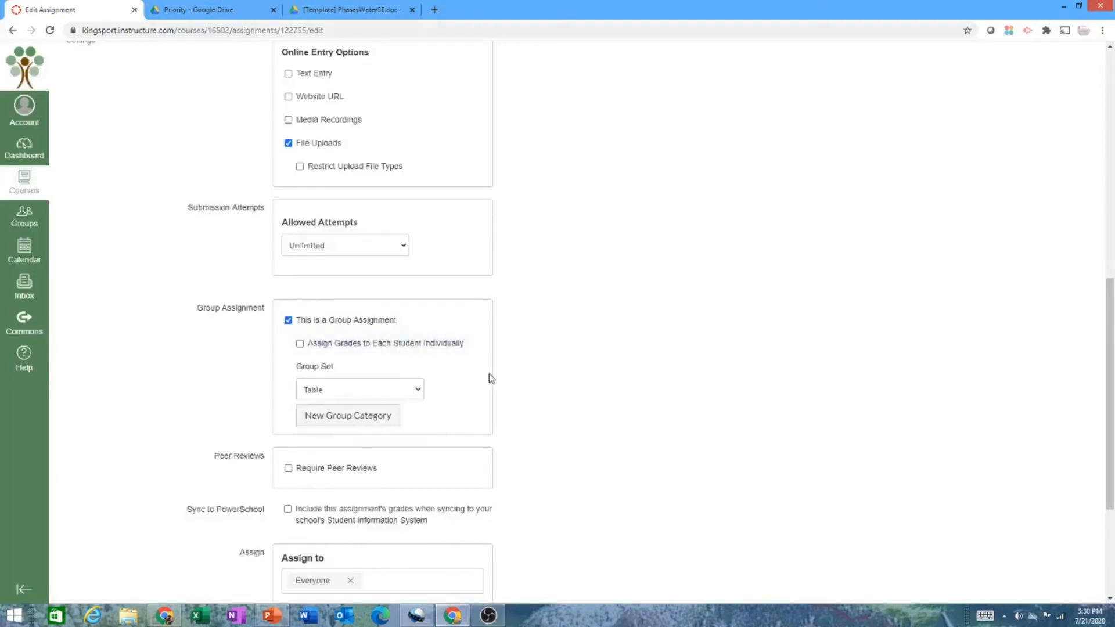
pyautogui.click(288, 321)
# Remove Everyone from the assignment's assignees and add Everyone back
pyautogui.scroll(-2, 561, 389)
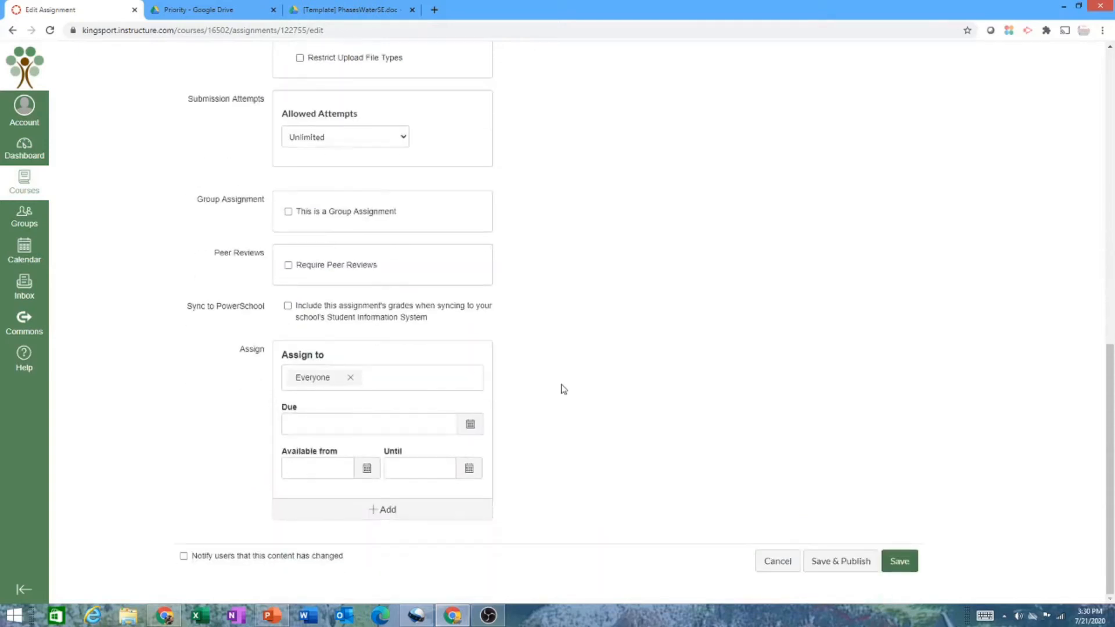
pyautogui.click(426, 378)
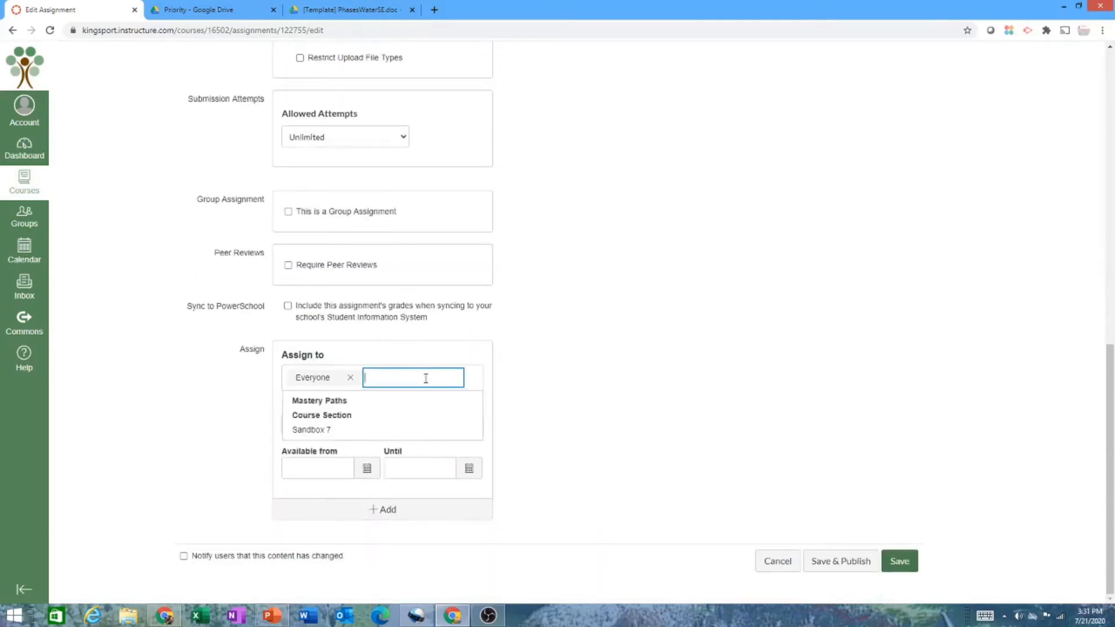
pyautogui.click(624, 303)
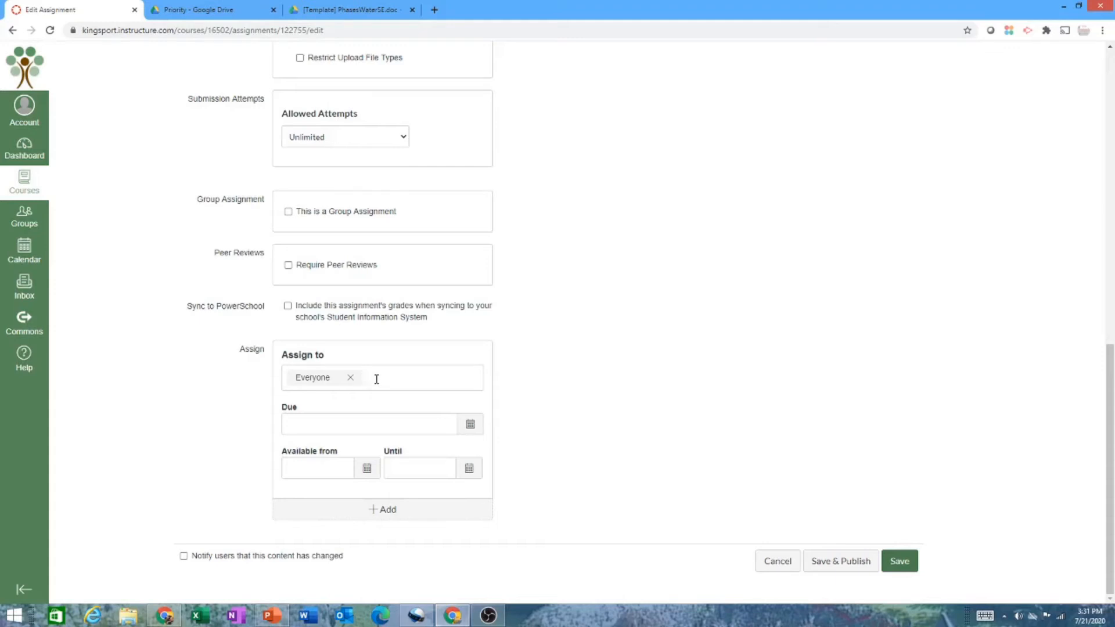
pyautogui.click(350, 378)
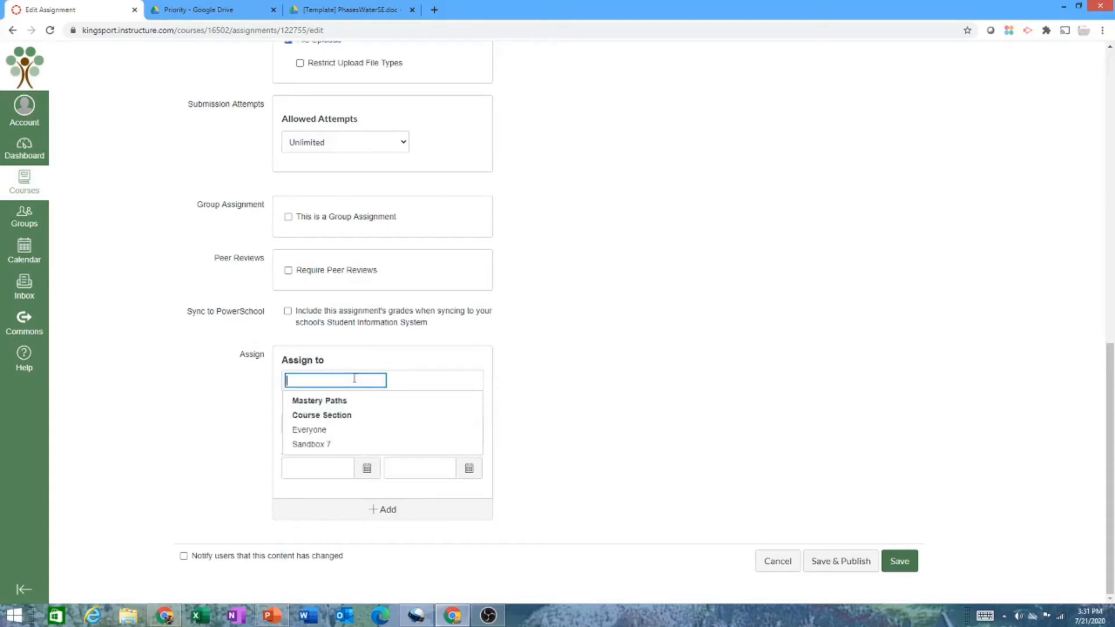
pyautogui.write('every')
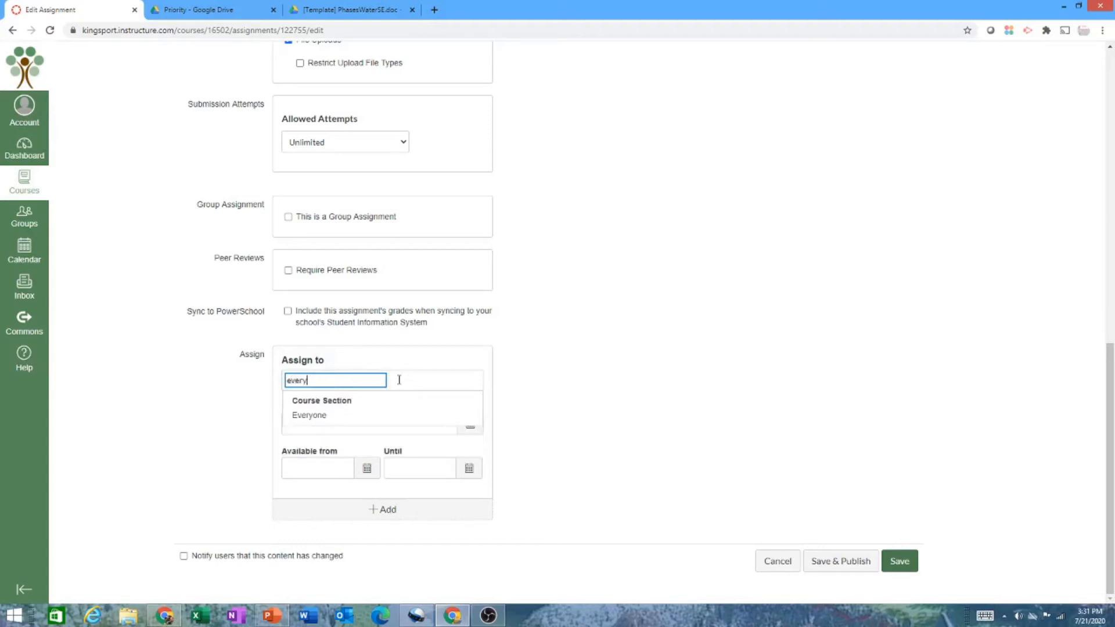
pyautogui.click(313, 416)
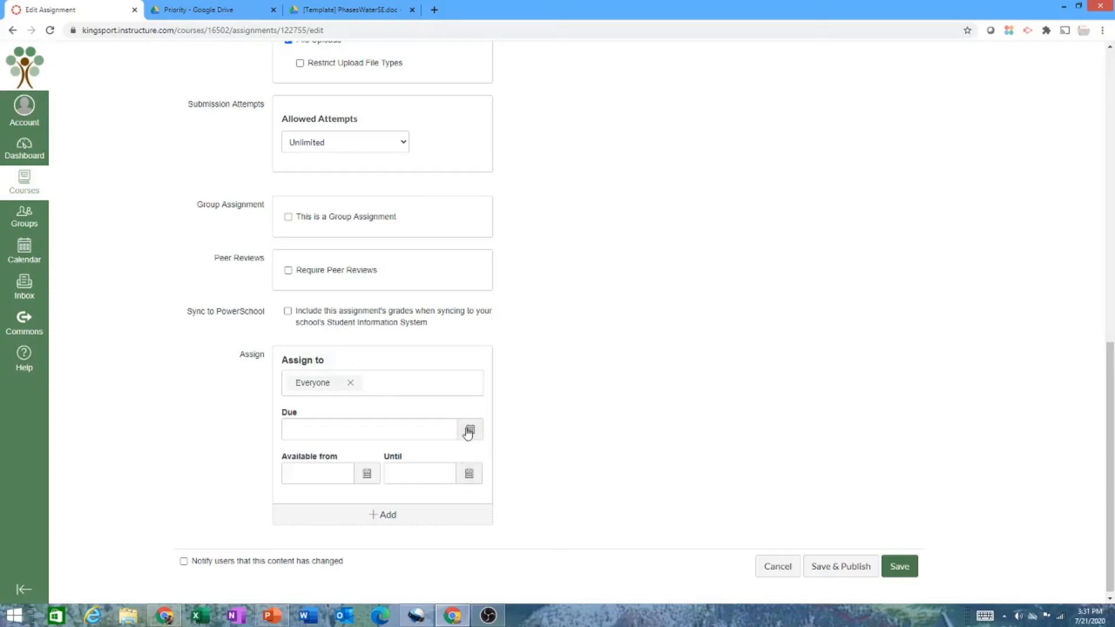
# Review the Explore Learning assignment's submission and assignee settings and save the assignment without publishing it
pyautogui.scroll(2, 606, 459)
pyautogui.scroll(10, 607, 462)
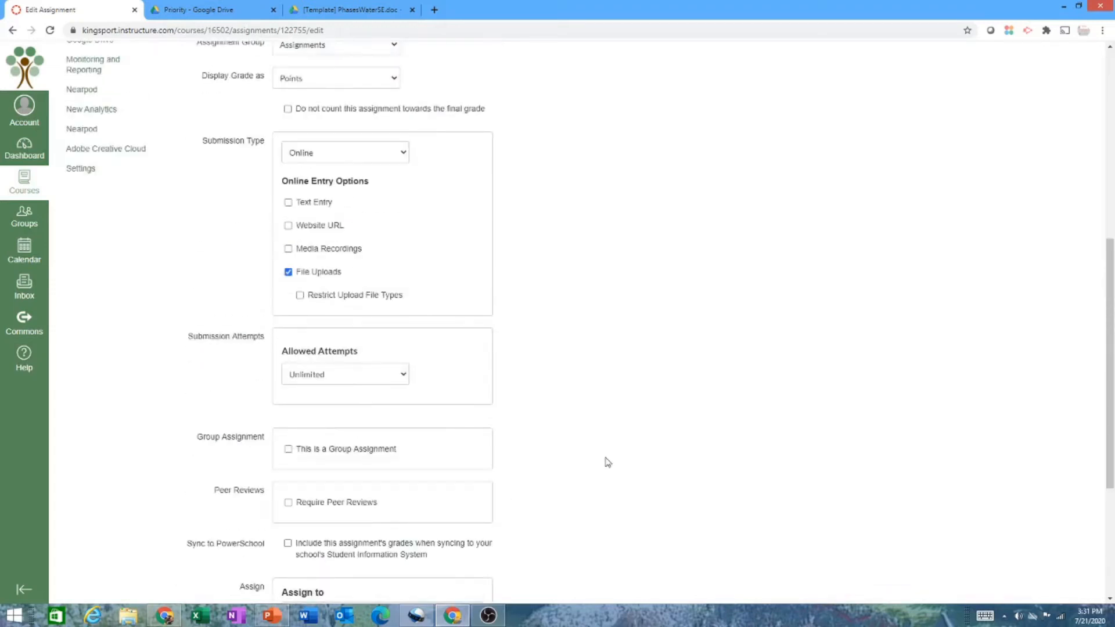
pyautogui.scroll(-9, 607, 462)
pyautogui.scroll(-3, 828, 468)
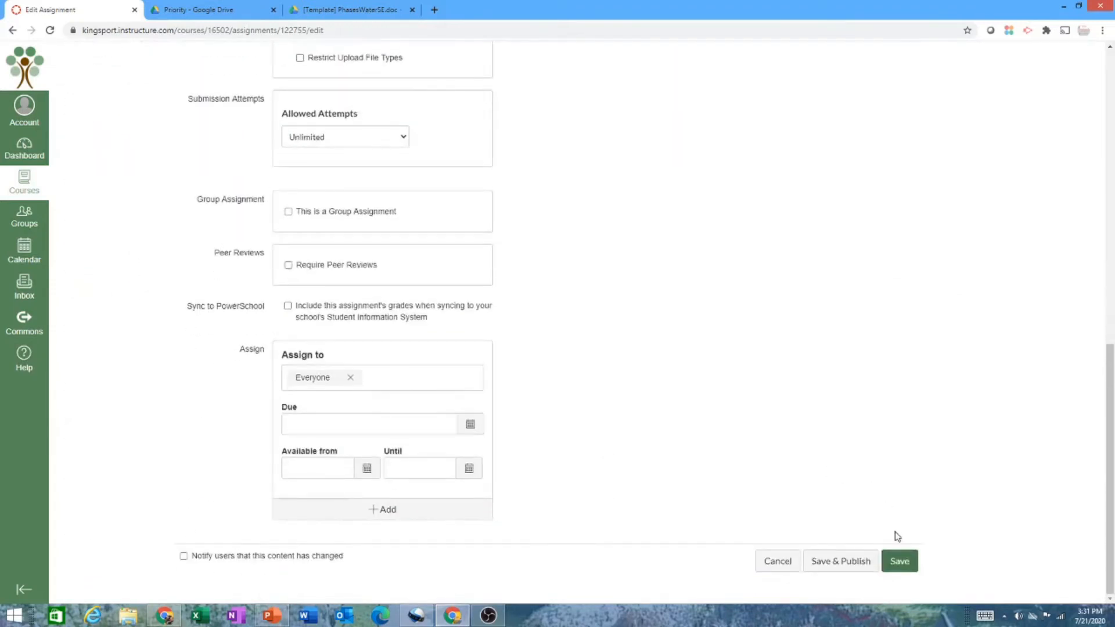
pyautogui.click(900, 560)
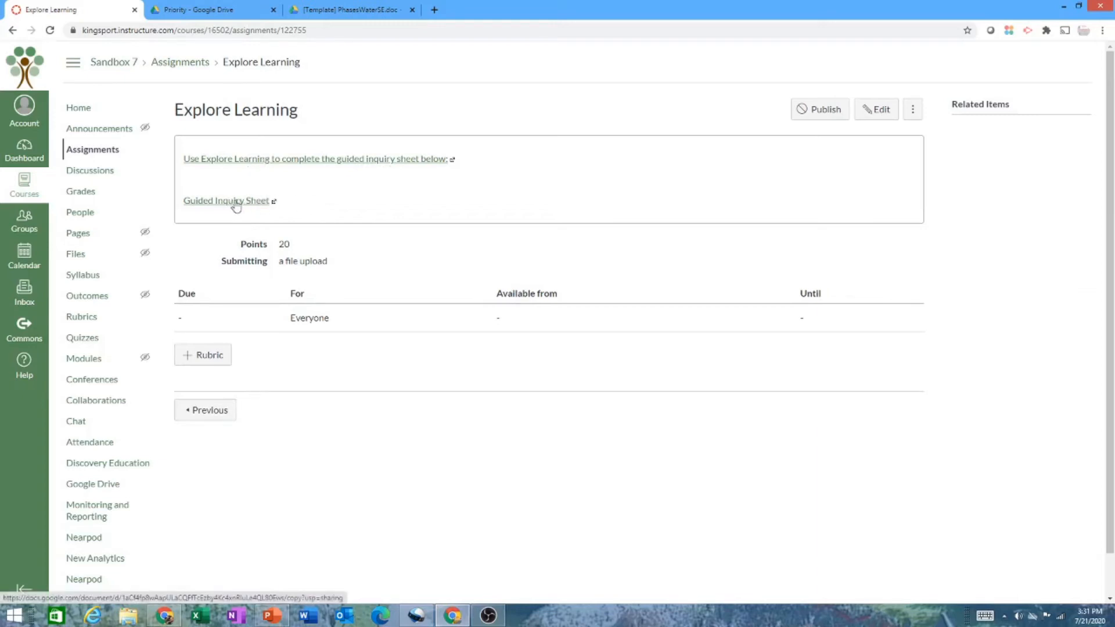
# Add a text header named "Explain" to the 5 E Lesson Plan module, without indentation
pyautogui.click(96, 360)
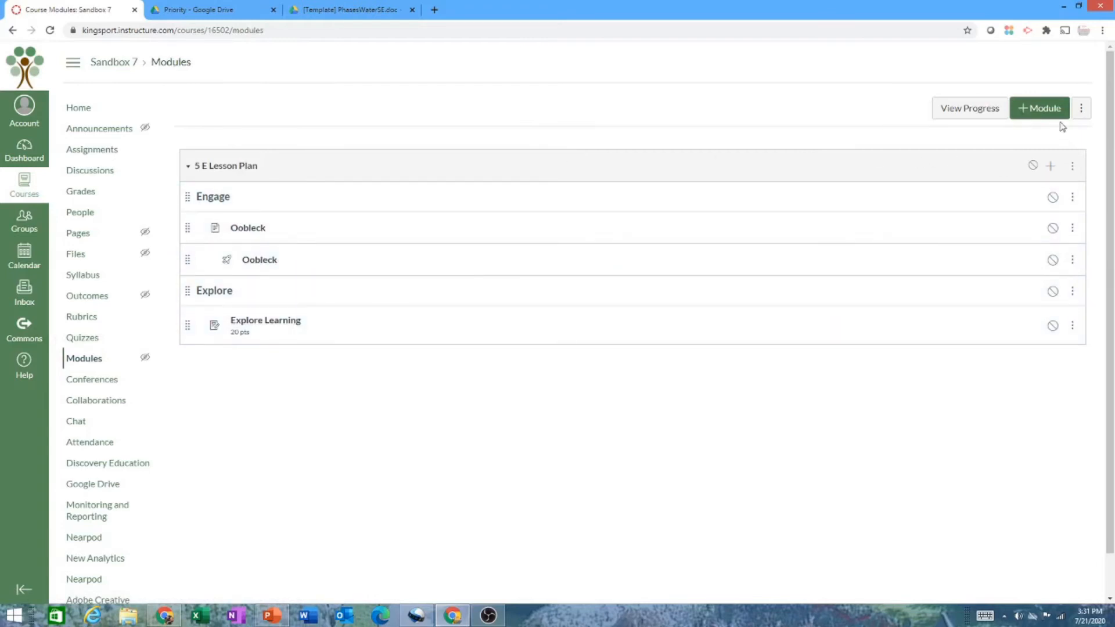
pyautogui.click(1051, 166)
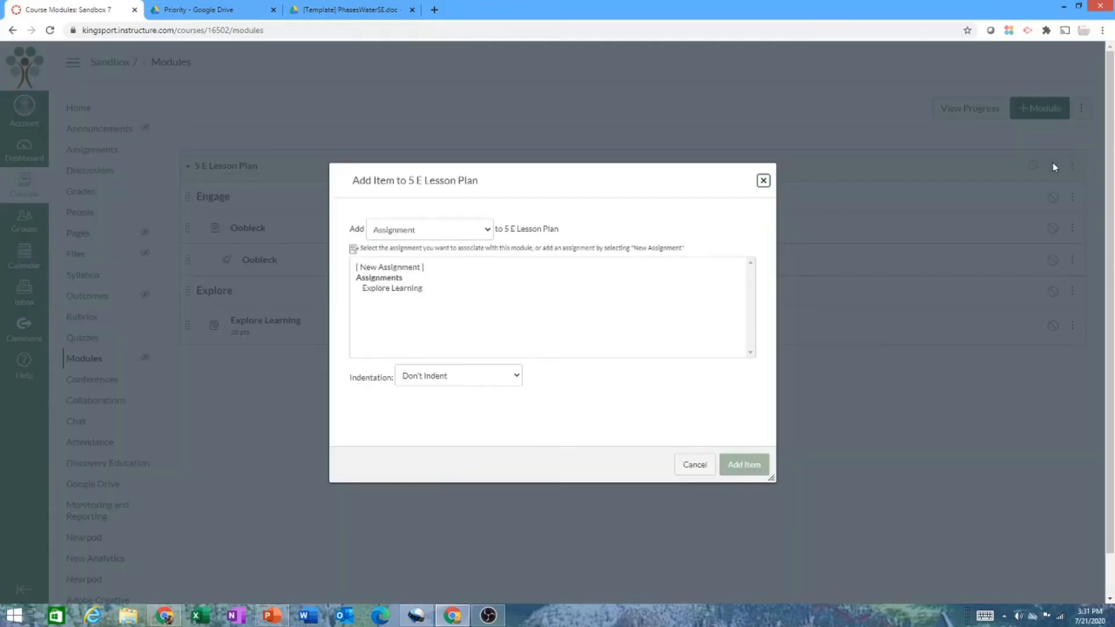
pyautogui.click(471, 232)
pyautogui.click(428, 295)
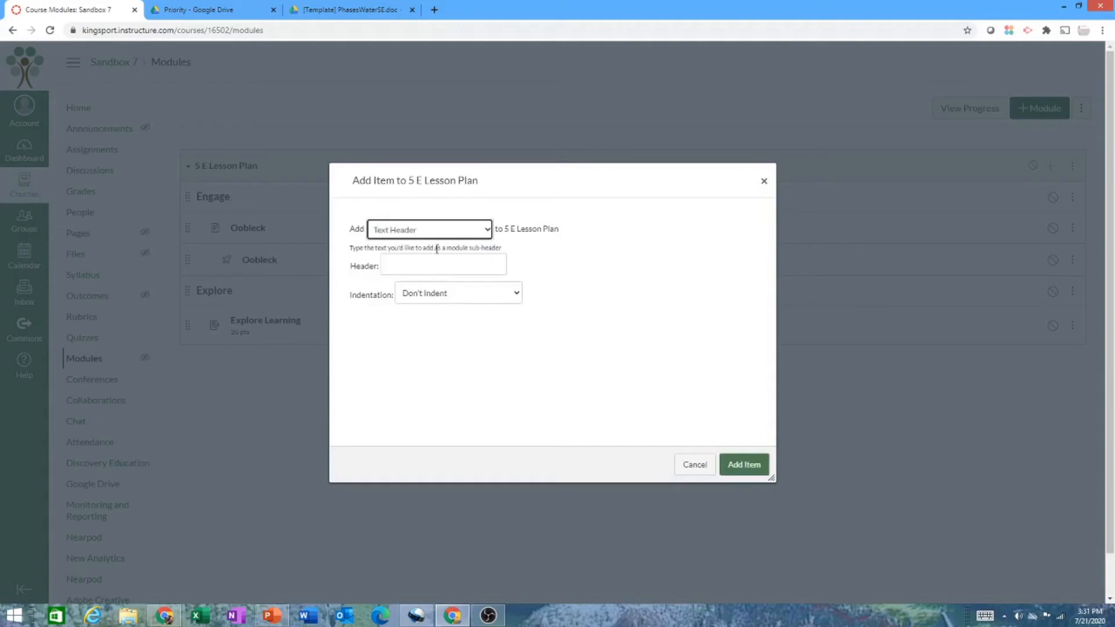
pyautogui.click(442, 262)
pyautogui.write('Explain')
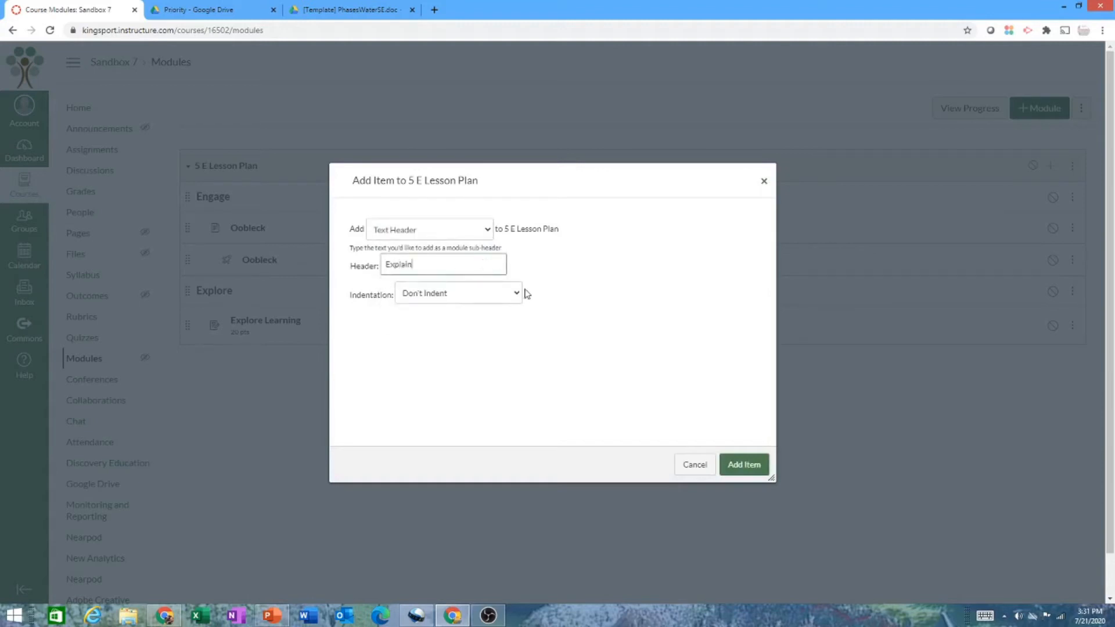
pyautogui.click(738, 463)
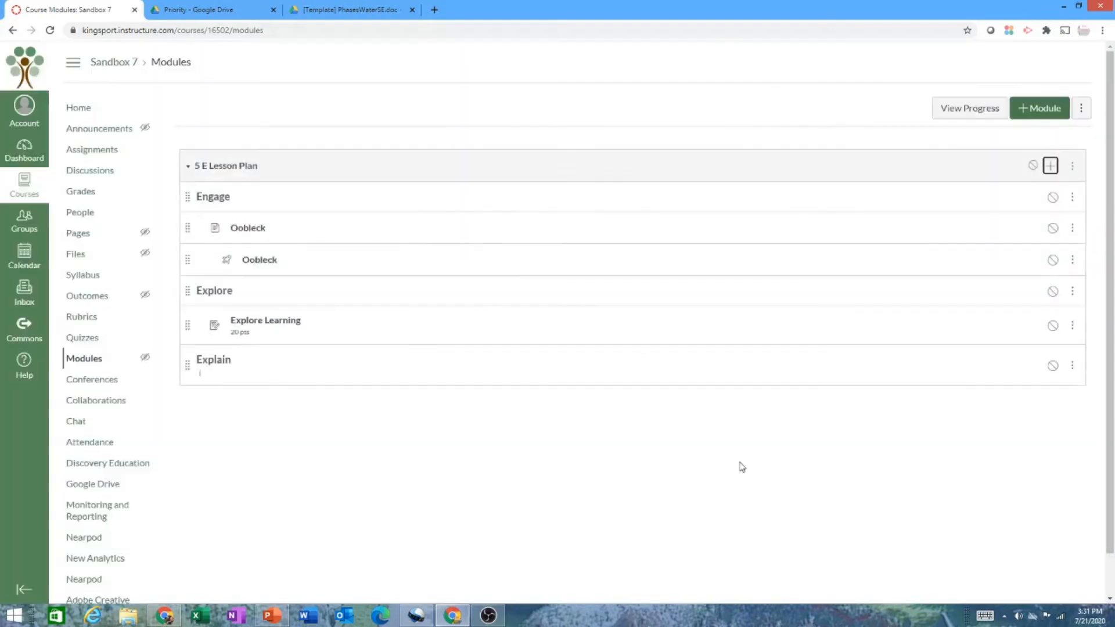
# Add a new page named "Nearpod", indented one level, under the Explain header in the 5 E Lesson Plan module
pyautogui.click(1050, 166)
pyautogui.click(460, 263)
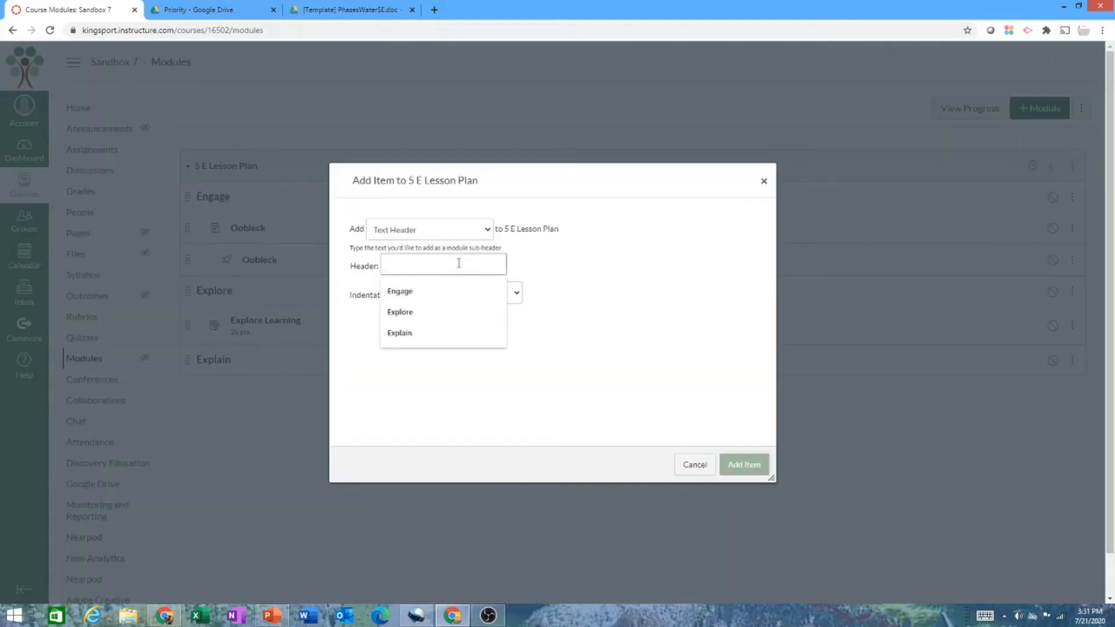
pyautogui.click(486, 229)
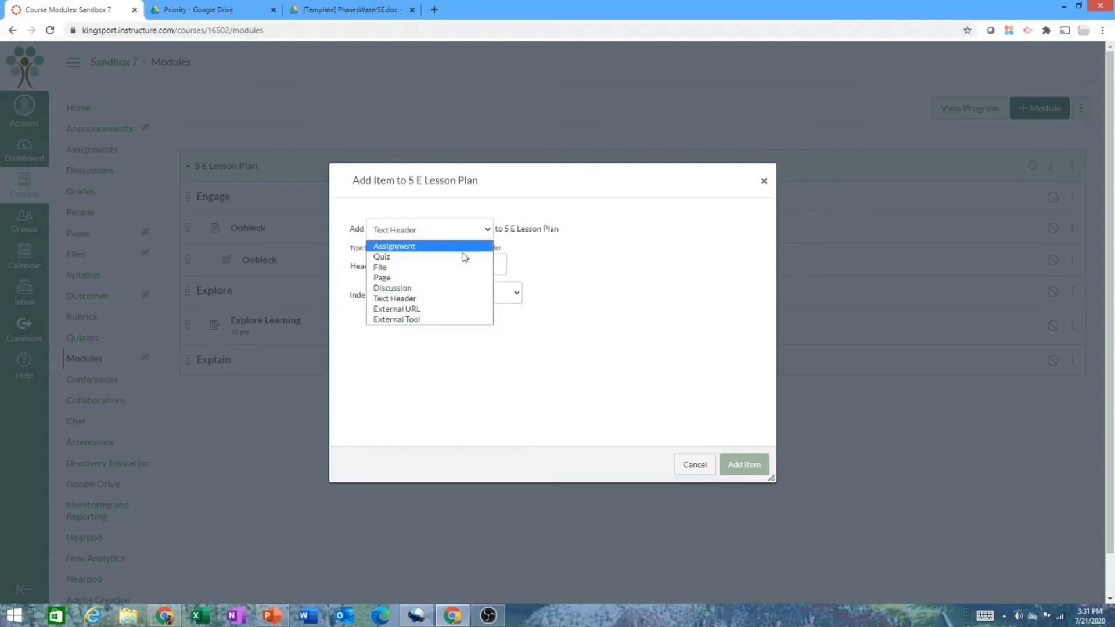
pyautogui.click(455, 278)
pyautogui.click(396, 272)
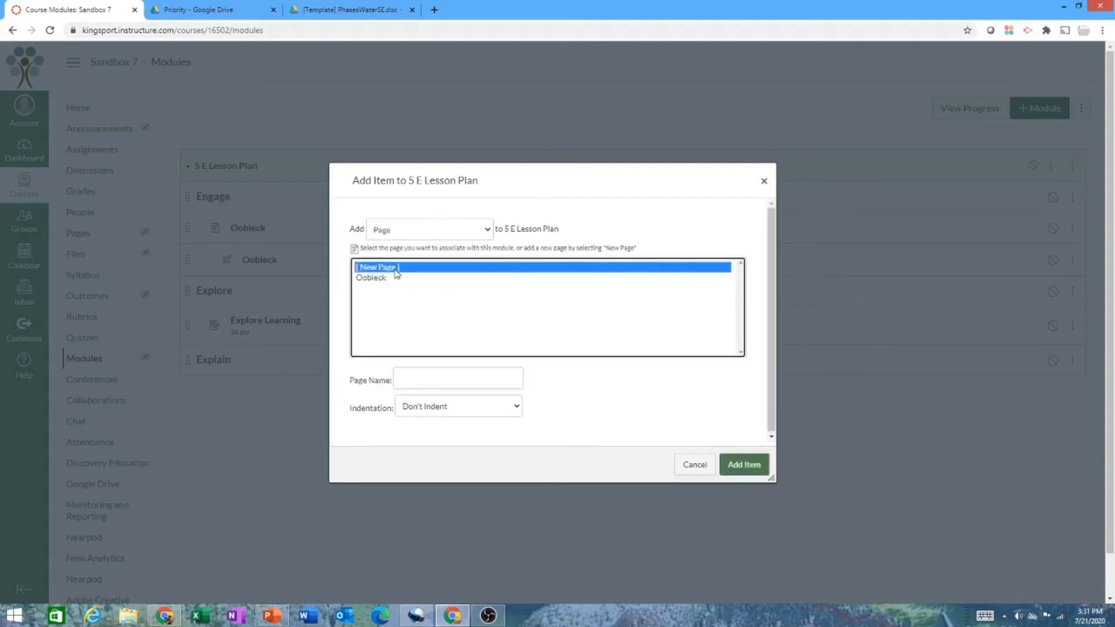
pyautogui.click(459, 383)
pyautogui.write('Ne')
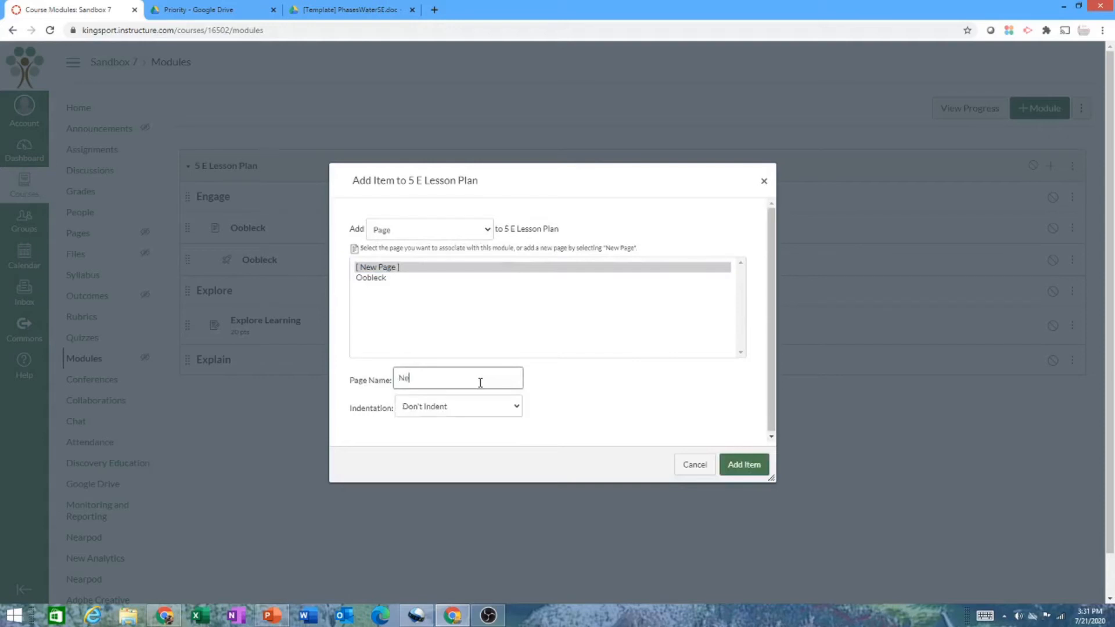
pyautogui.click(478, 411)
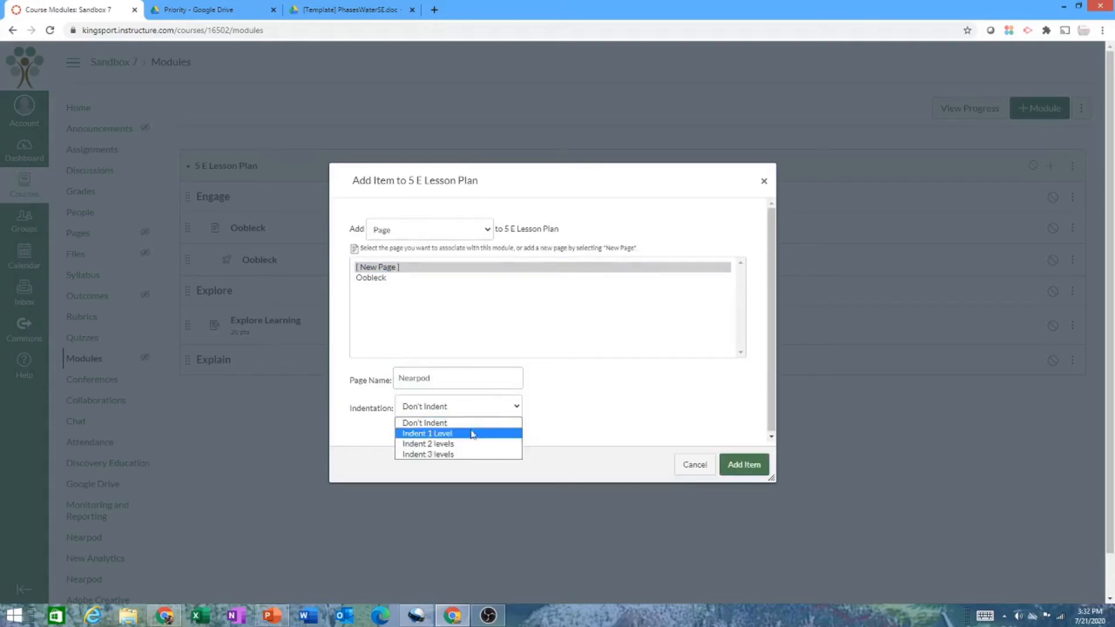
pyautogui.click(472, 430)
pyautogui.click(742, 465)
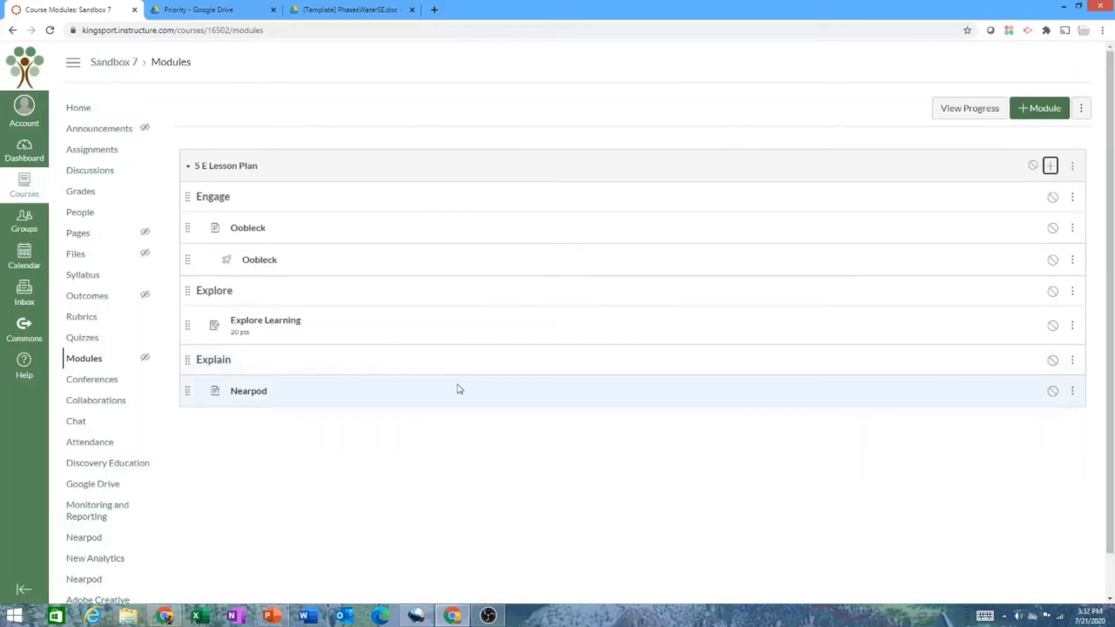
# Open the new Nearpod page from the module for editing
pyautogui.scroll(-1, 271, 316)
pyautogui.click(250, 348)
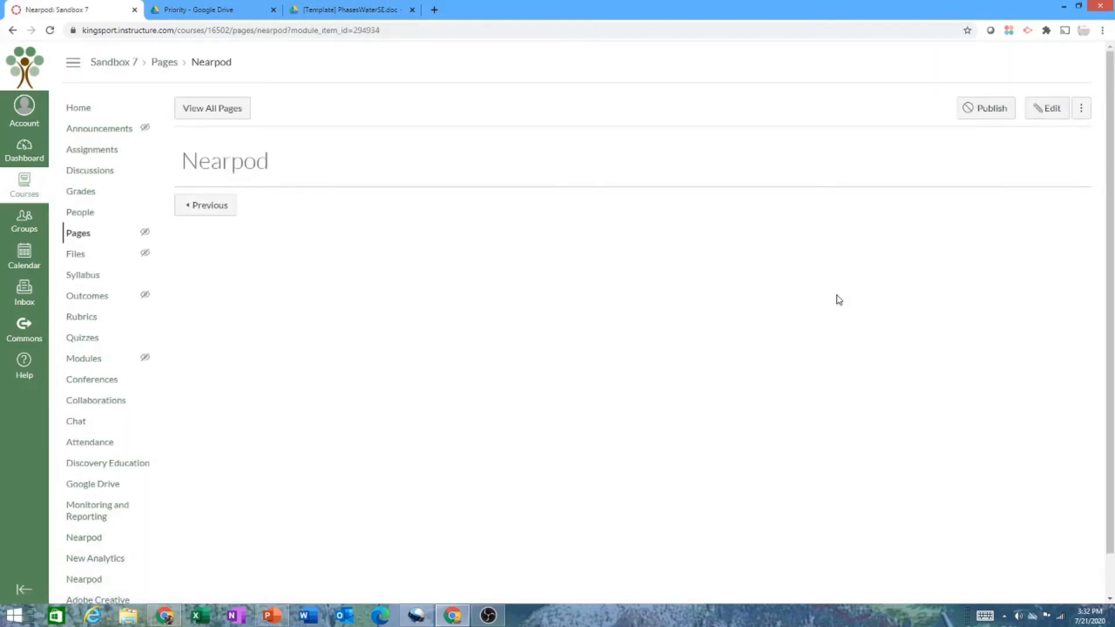
pyautogui.click(1043, 113)
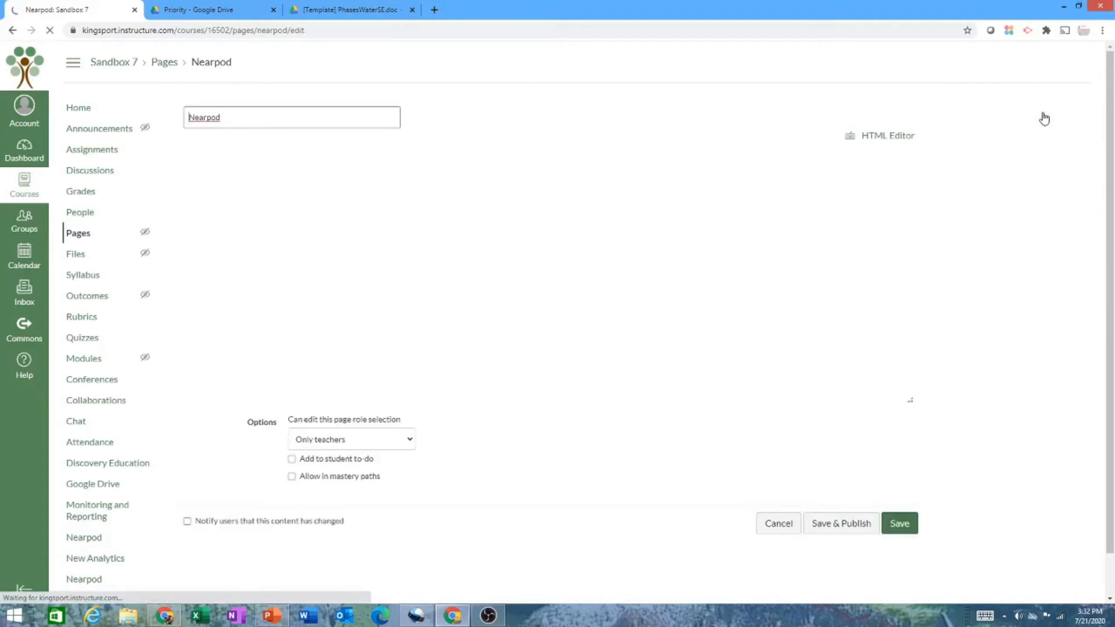
# Open the course's Nearpod tool in a separate browser tab and search My Library for "States of Matter"
pyautogui.rightClick(91, 545)
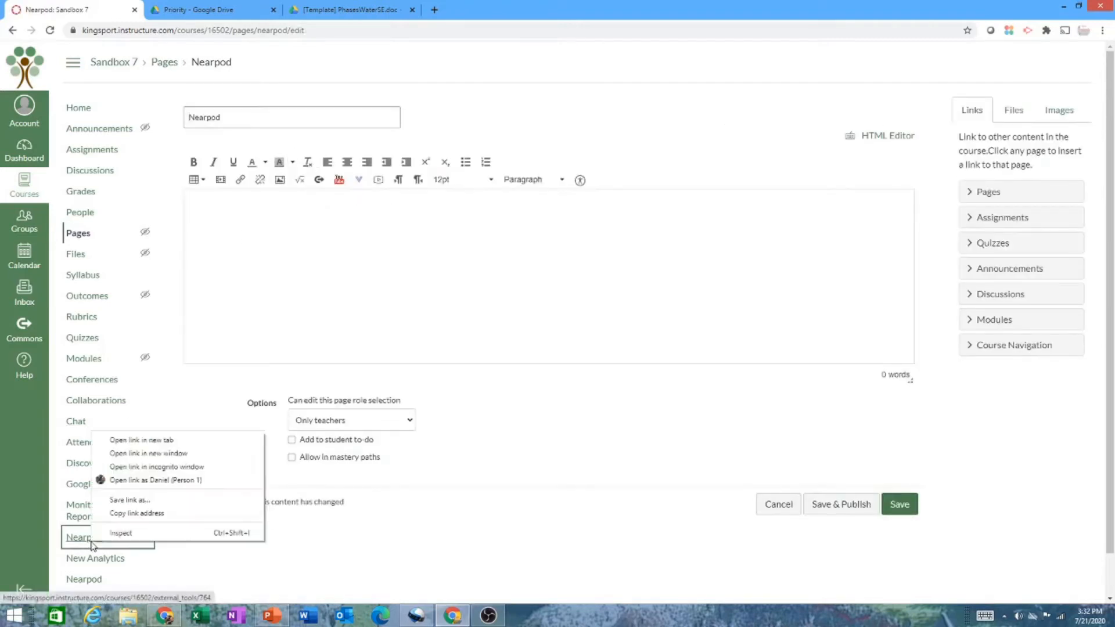
pyautogui.click(141, 440)
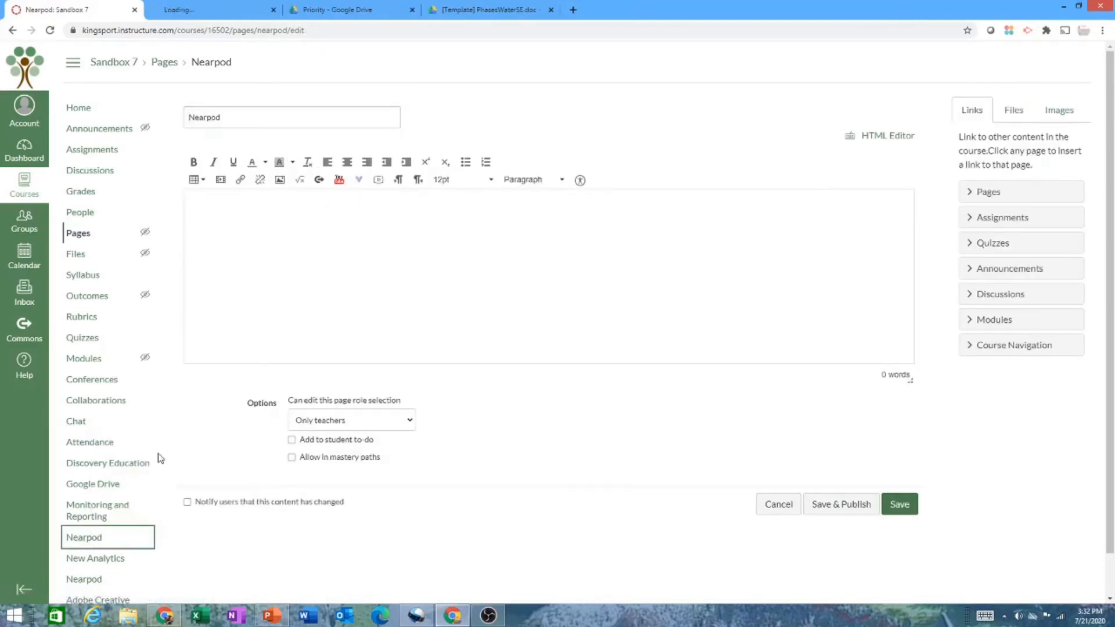
pyautogui.click(256, 7)
pyautogui.click(93, 8)
pyautogui.click(177, 9)
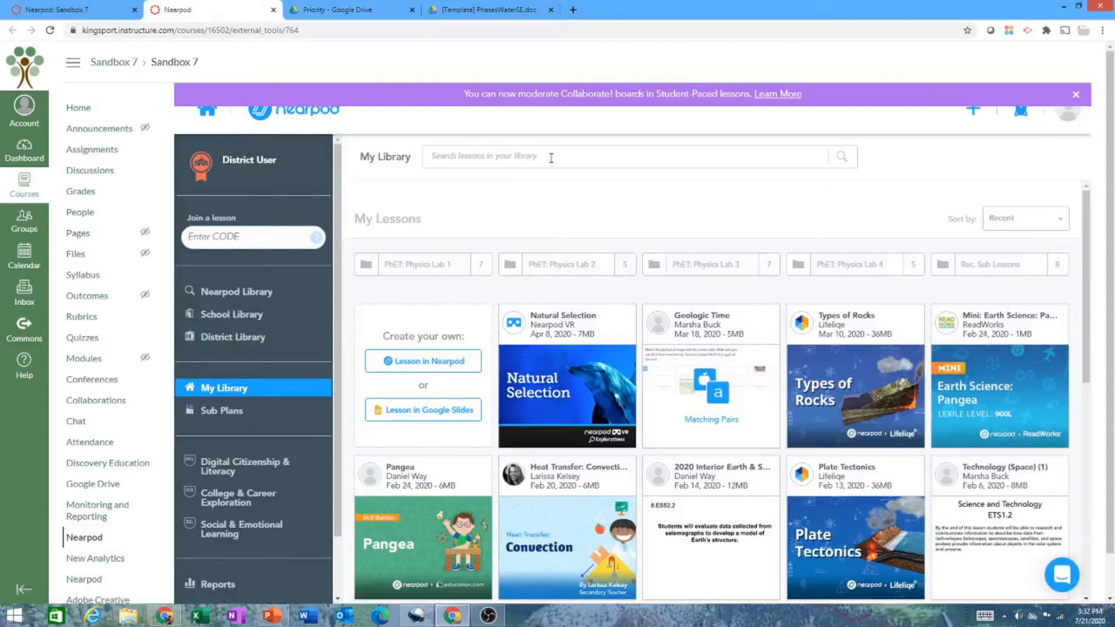
pyautogui.write('S')
pyautogui.press('Return')
# Launch a new student-paced session of the State Changes of Matter lesson, copy its Large embed code, and return to the course modules
pyautogui.moveTo(579, 371)
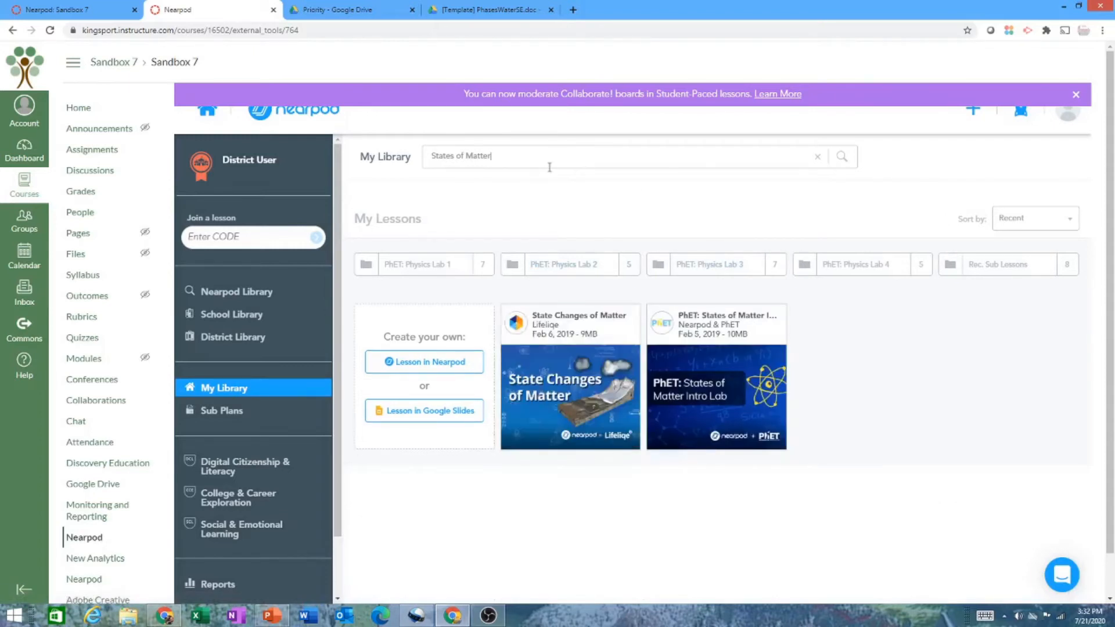
pyautogui.moveTo(614, 365)
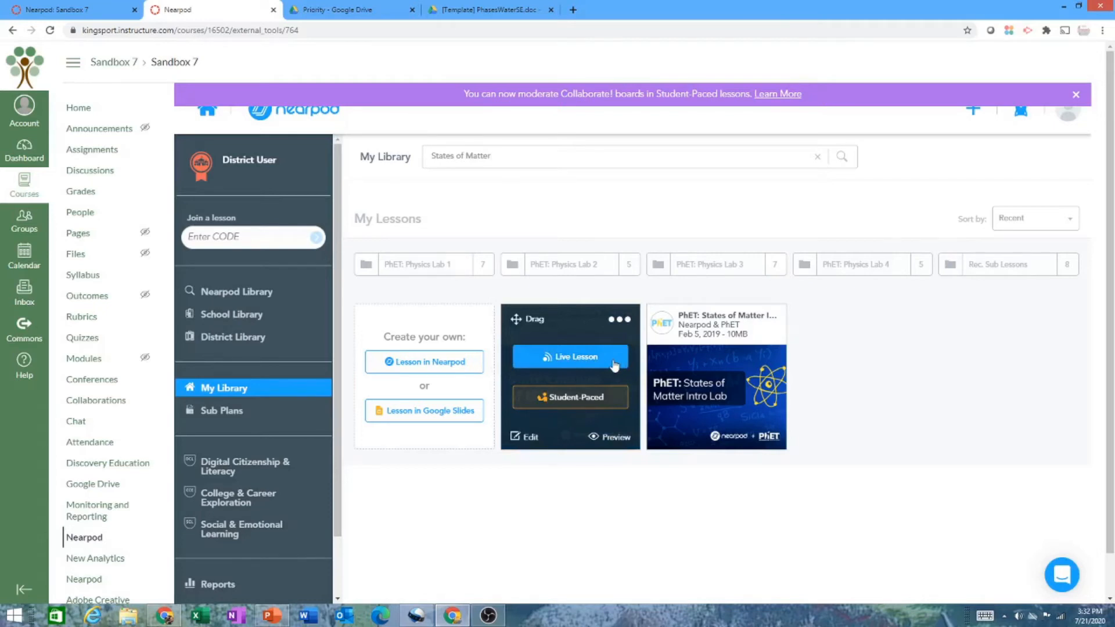
pyautogui.click(591, 399)
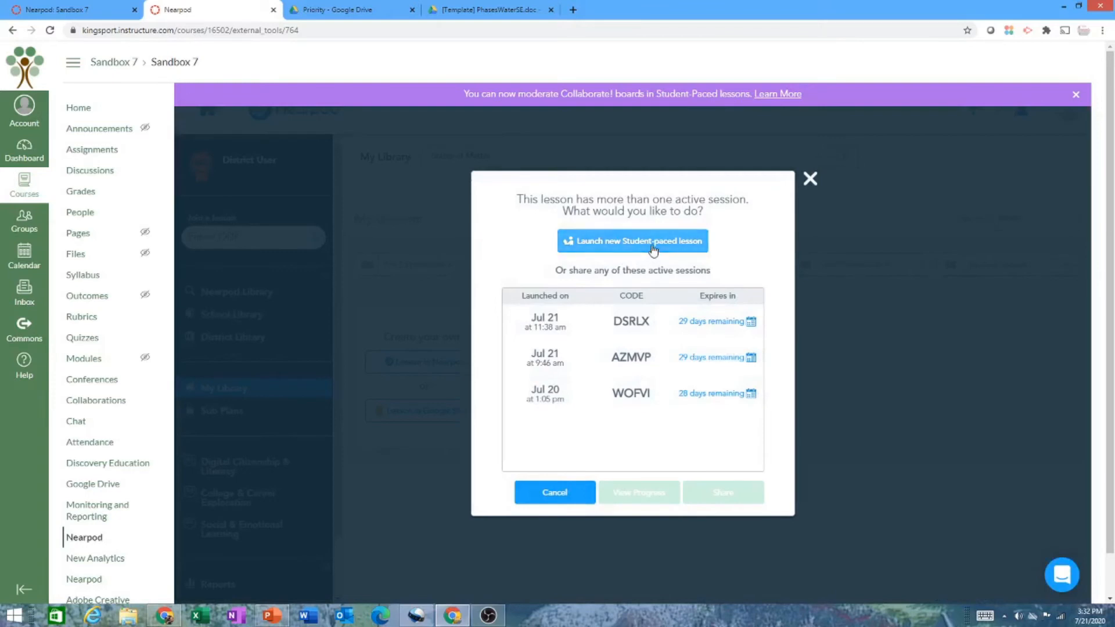
pyautogui.click(652, 249)
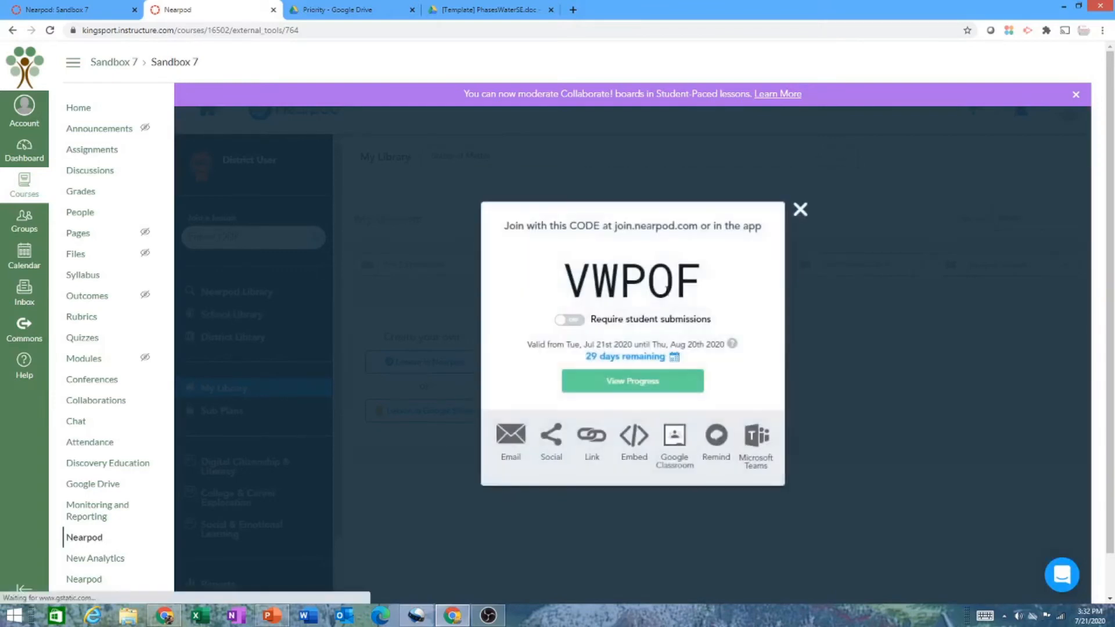
pyautogui.click(636, 435)
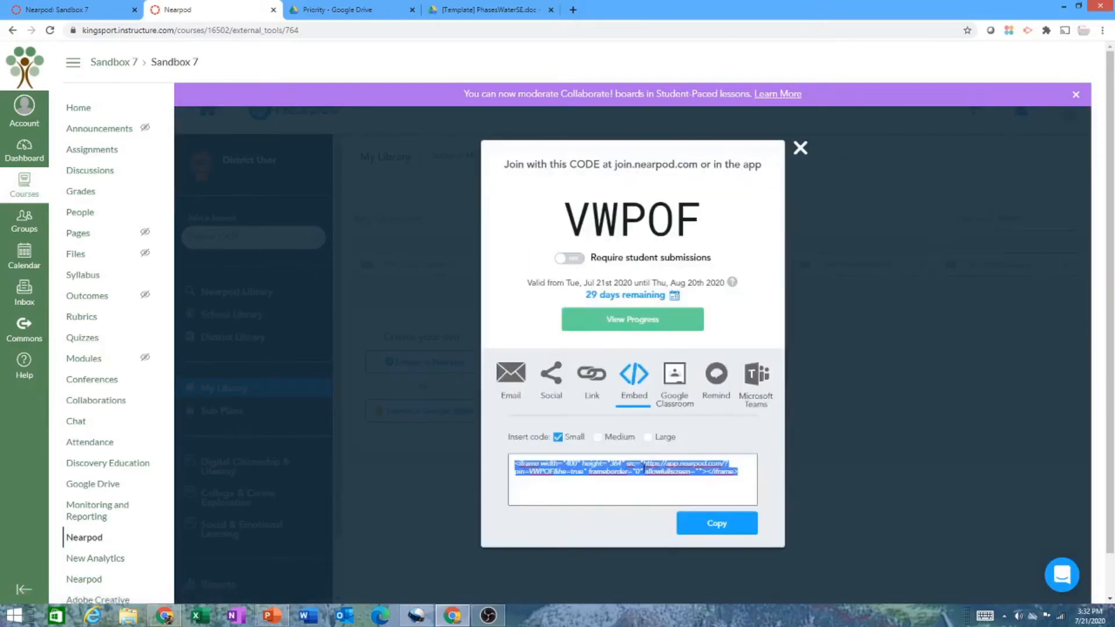
pyautogui.click(648, 439)
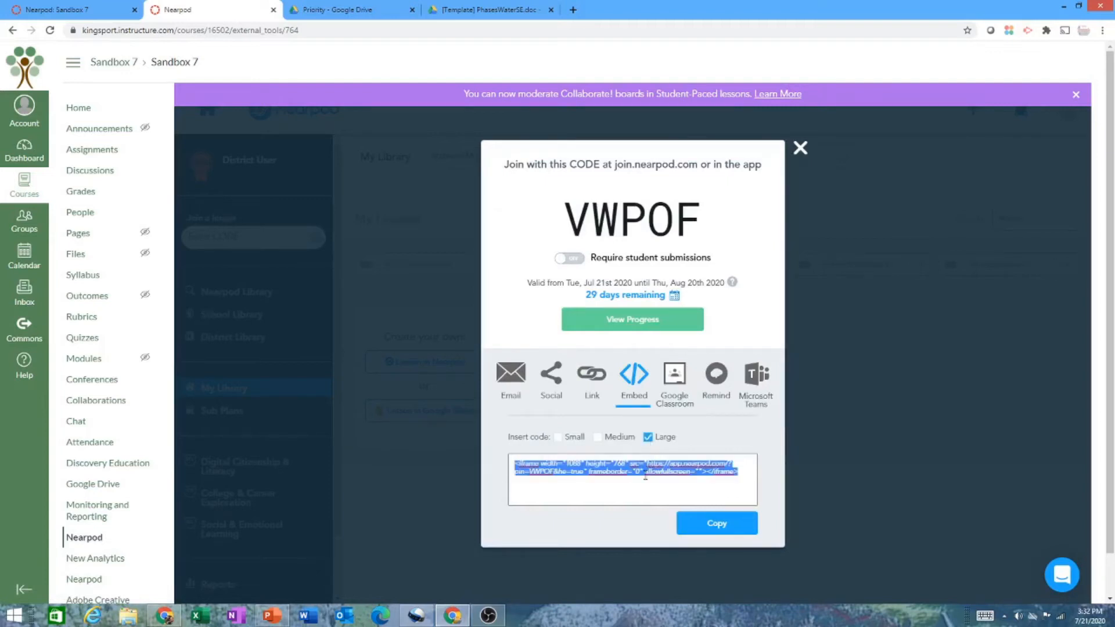
pyautogui.rightClick(646, 464)
pyautogui.click(686, 329)
pyautogui.click(93, 358)
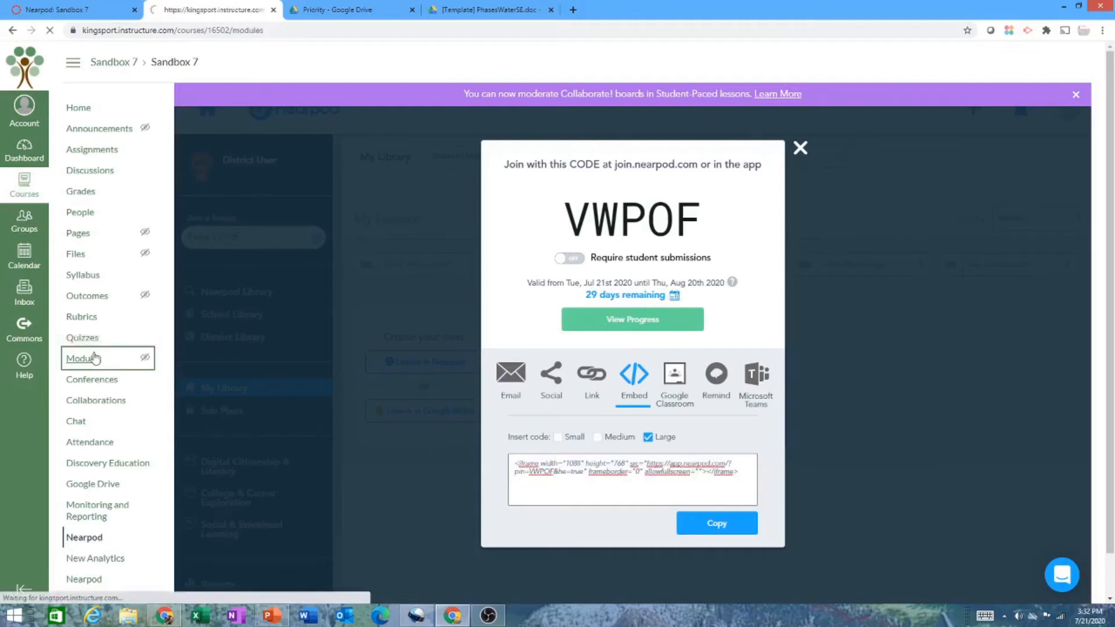
# Paste the copied Nearpod embed code into the Nearpod page's HTML and switch back to the Rich Content Editor
pyautogui.click(57, 7)
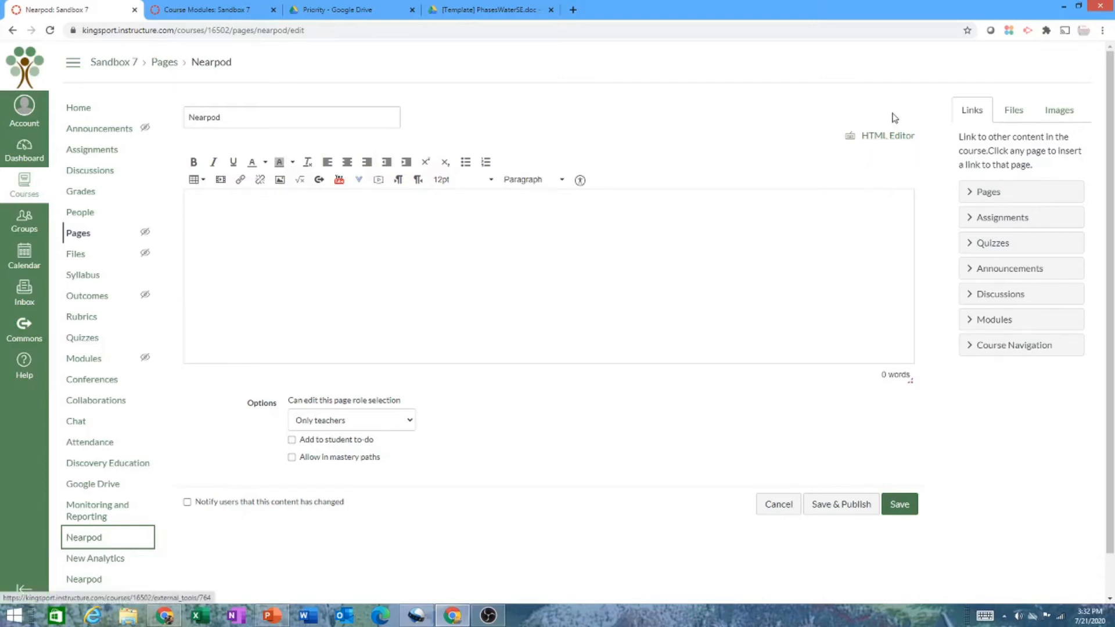
pyautogui.click(882, 137)
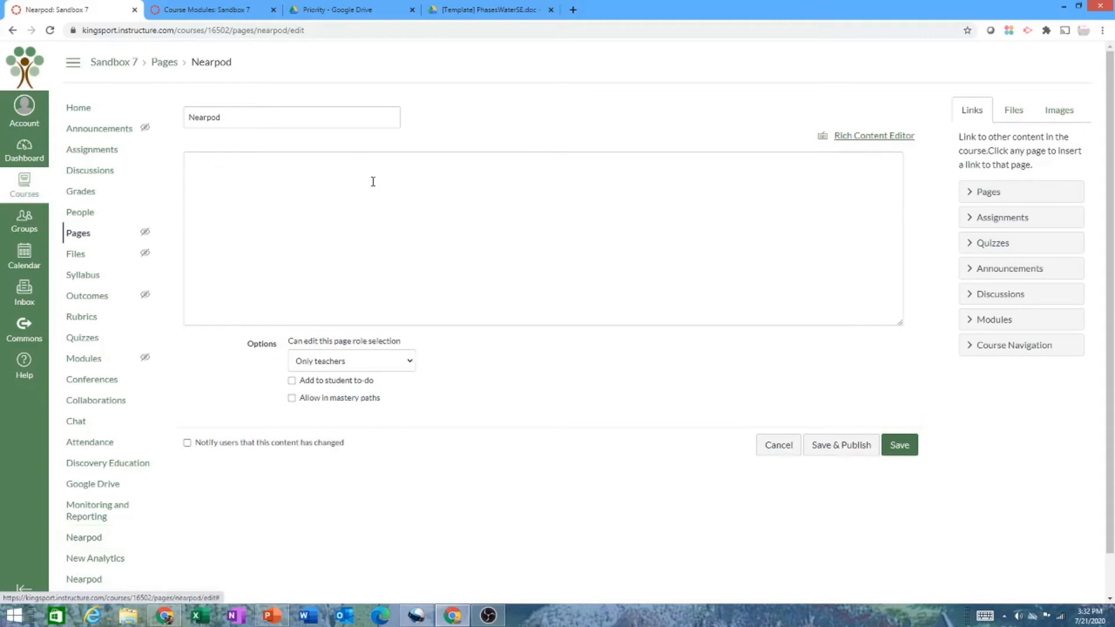
pyautogui.click(354, 176)
pyautogui.rightClick(357, 171)
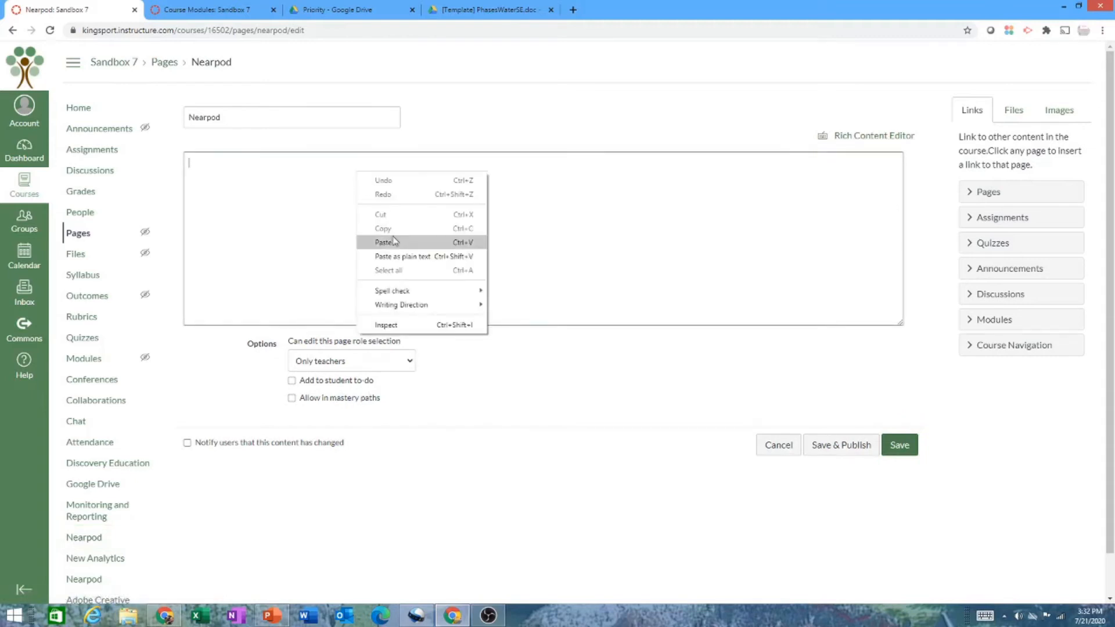
pyautogui.click(361, 242)
pyautogui.click(856, 137)
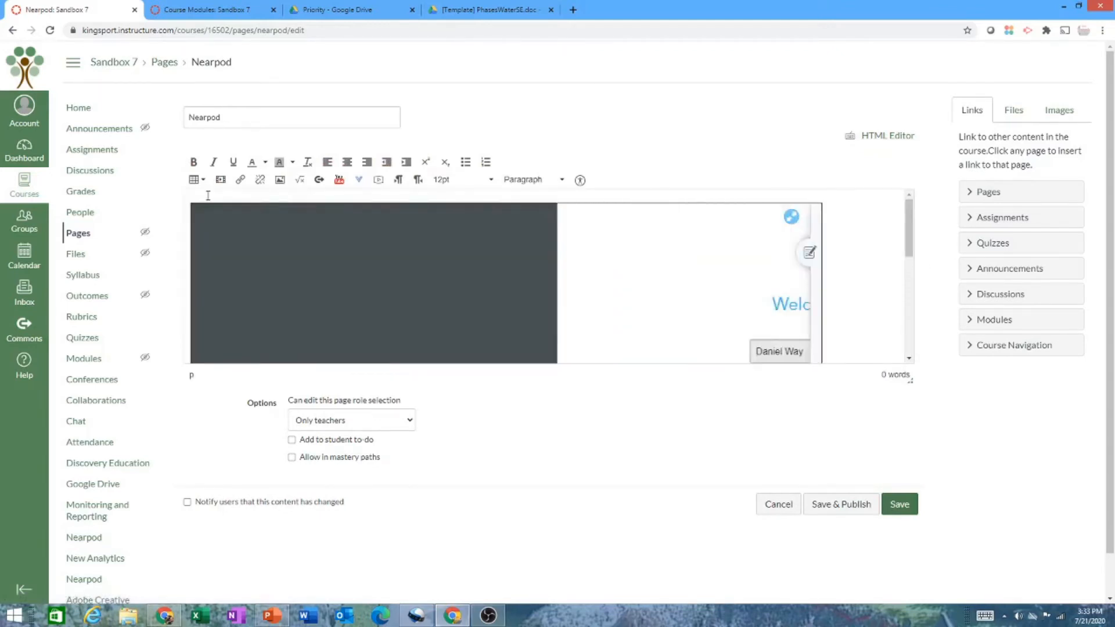
# Check the embedded Nearpod lesson from top to bottom in the page editor and save the page without publishing it
pyautogui.moveTo(904, 238); pyautogui.dragTo(903, 205)
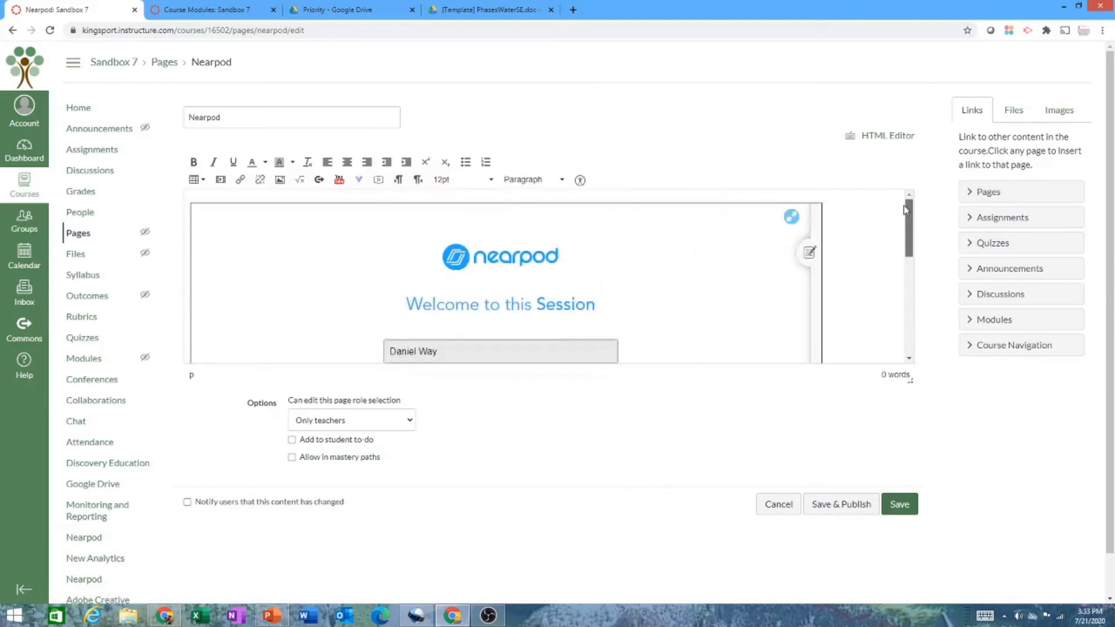
pyautogui.scroll(-2, 915, 283)
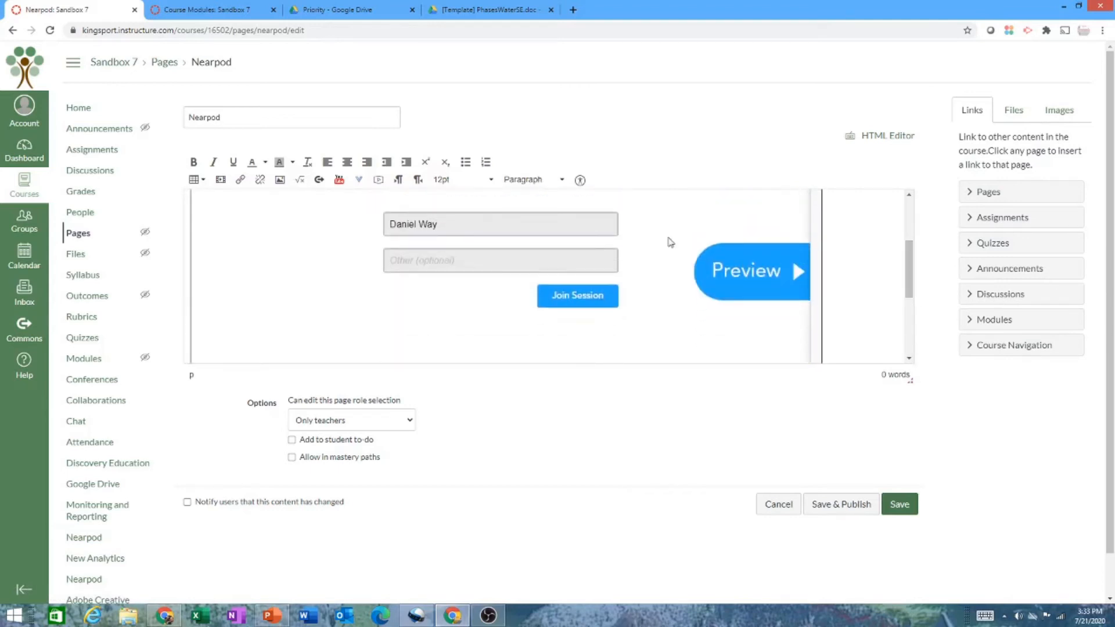
pyautogui.moveTo(907, 275); pyautogui.dragTo(902, 225)
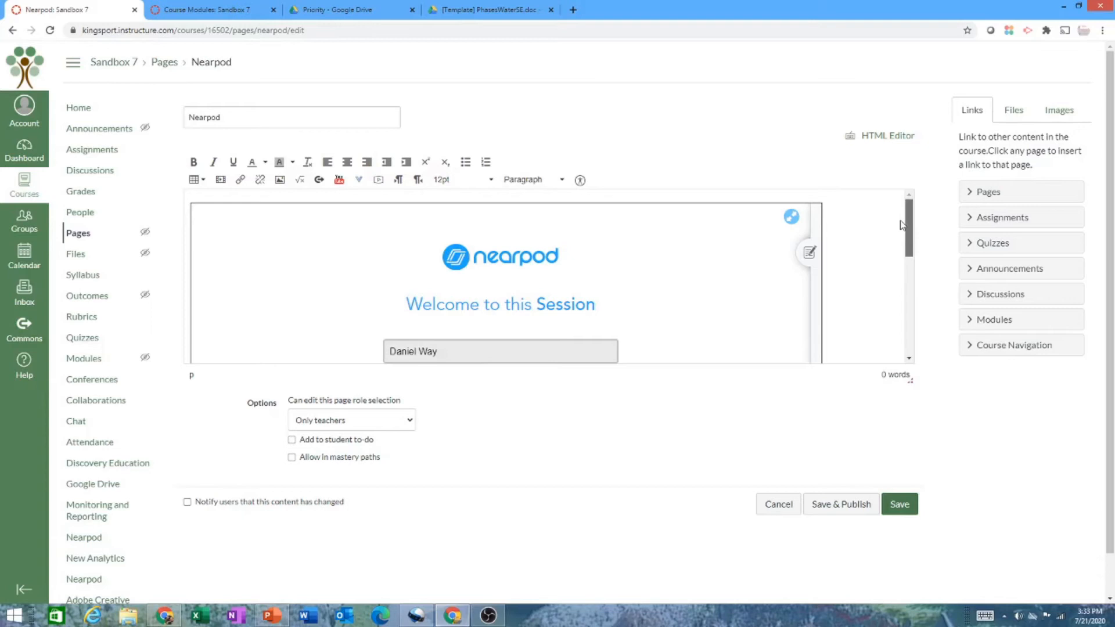
pyautogui.moveTo(909, 235); pyautogui.dragTo(907, 370)
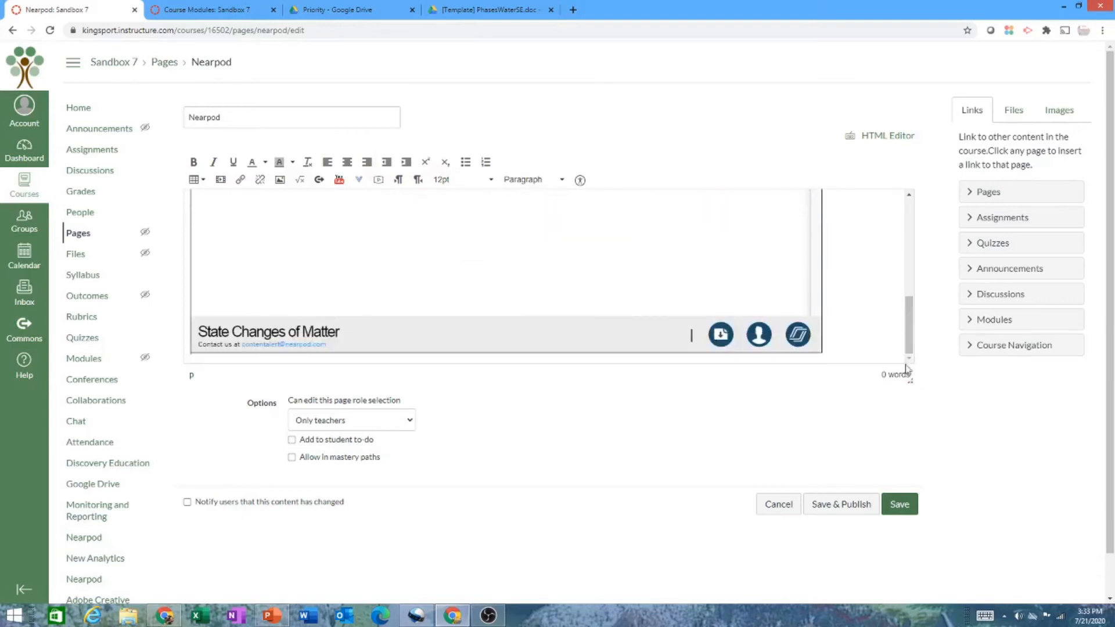
pyautogui.click(903, 504)
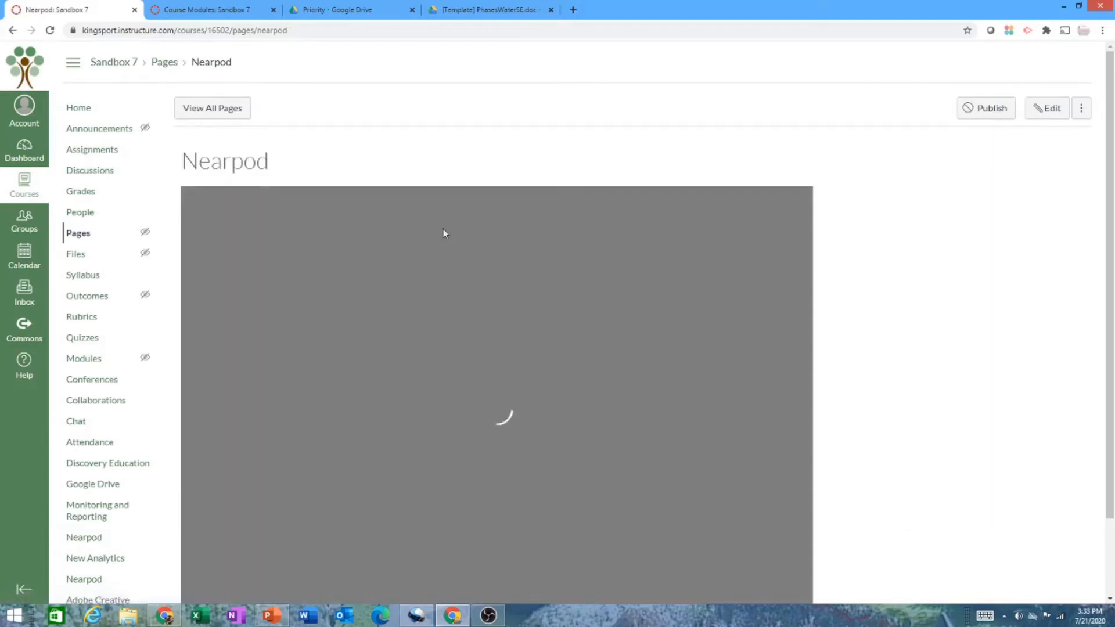
# Return to the course modules and add a non-indented text header named "Elaborate" to the 5 E Lesson Plan module
pyautogui.click(84, 359)
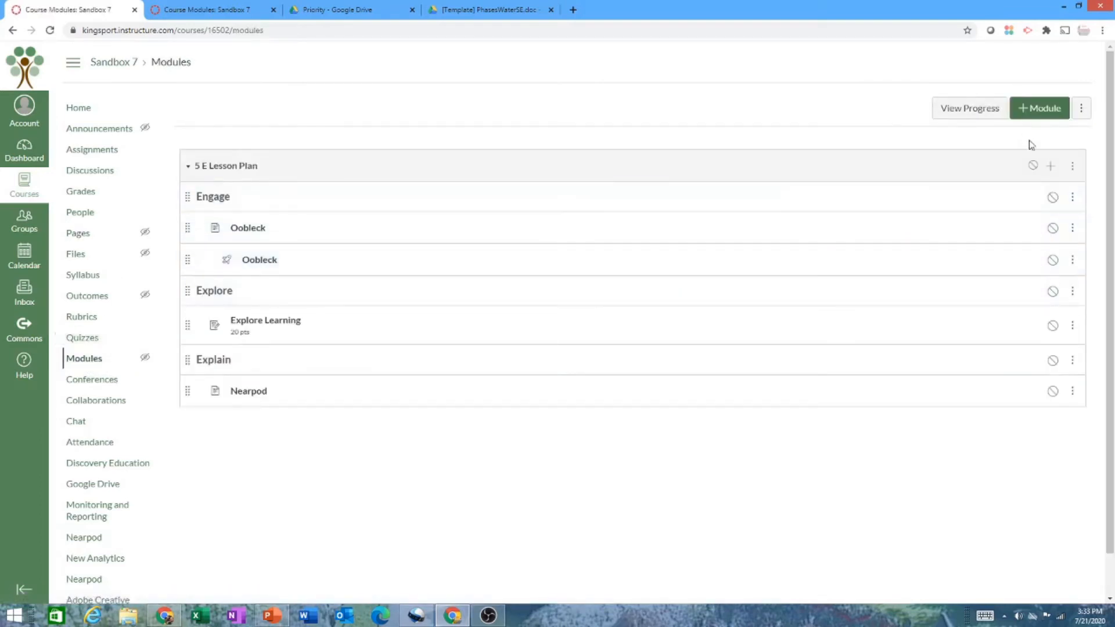
pyautogui.click(1051, 167)
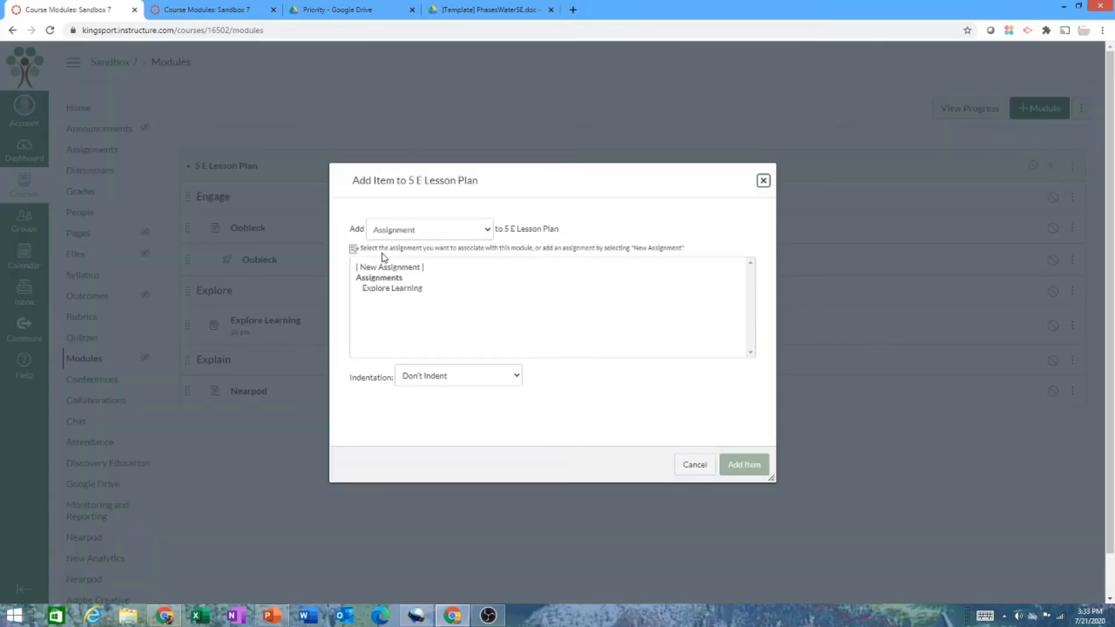
pyautogui.click(447, 226)
pyautogui.click(429, 300)
pyautogui.click(428, 267)
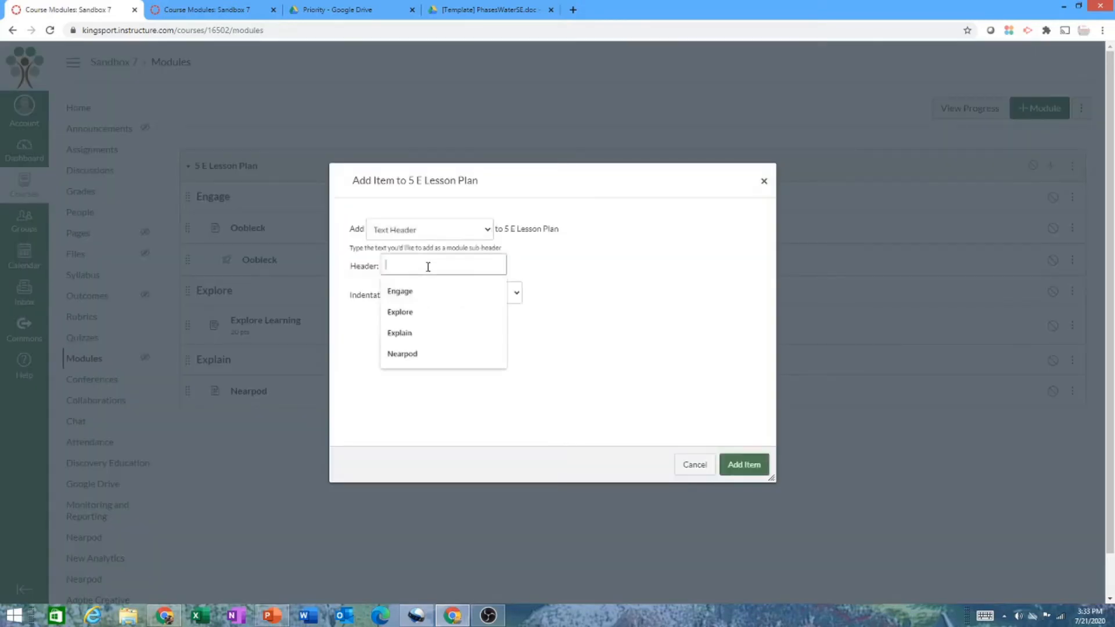
pyautogui.write('Elaboar')
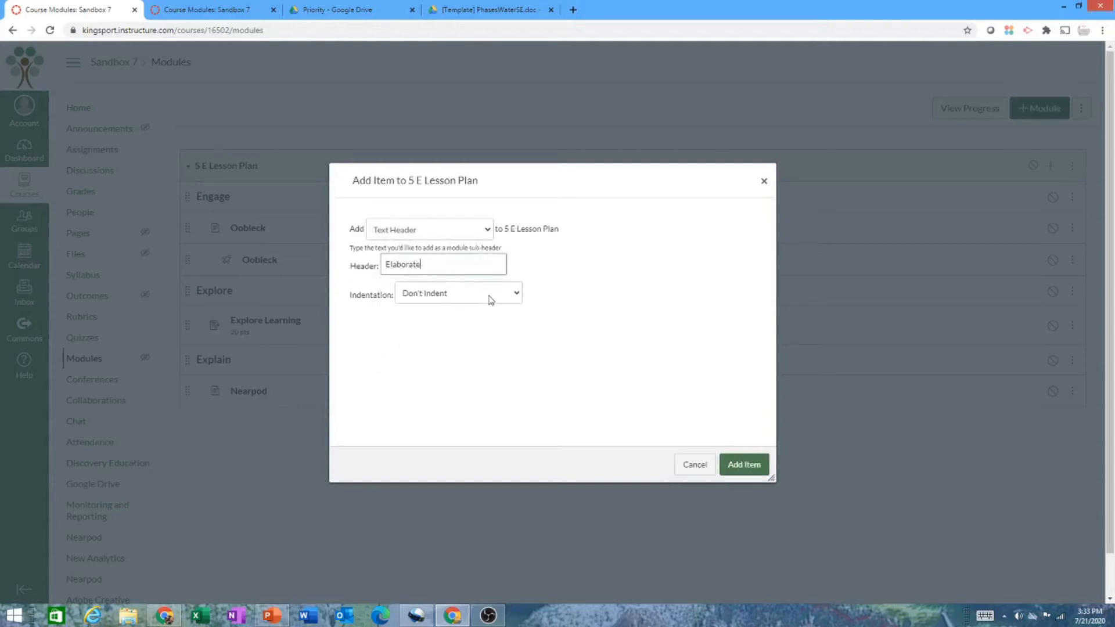
pyautogui.click(732, 465)
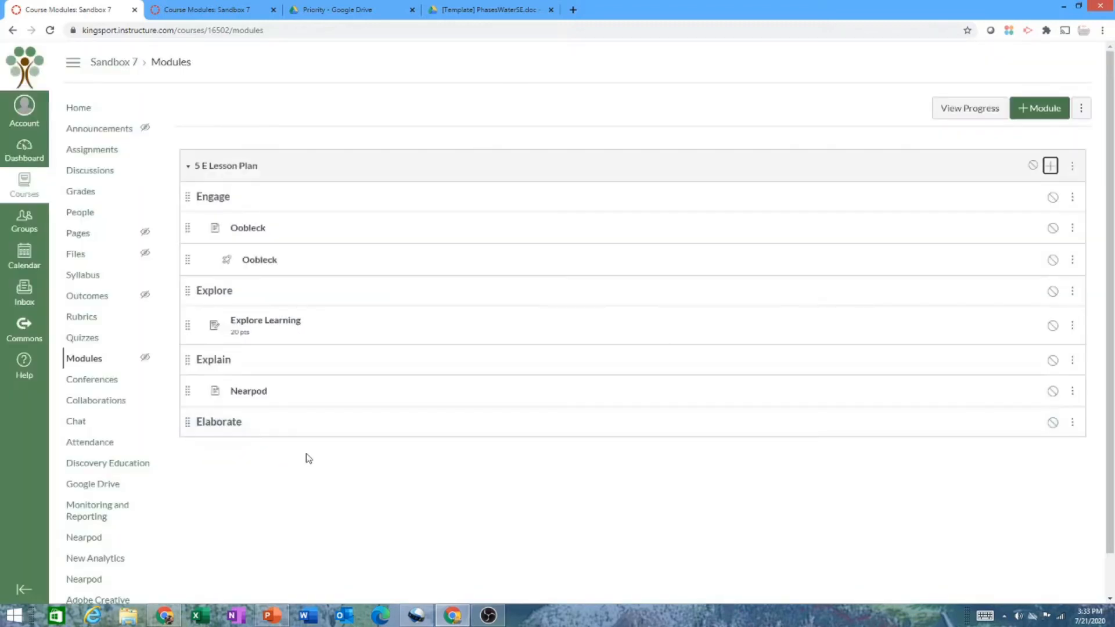
# Add a new discussion topic named "Oobleck: What is it?" to the 5 E Lesson Plan module, indented one level
pyautogui.click(1051, 167)
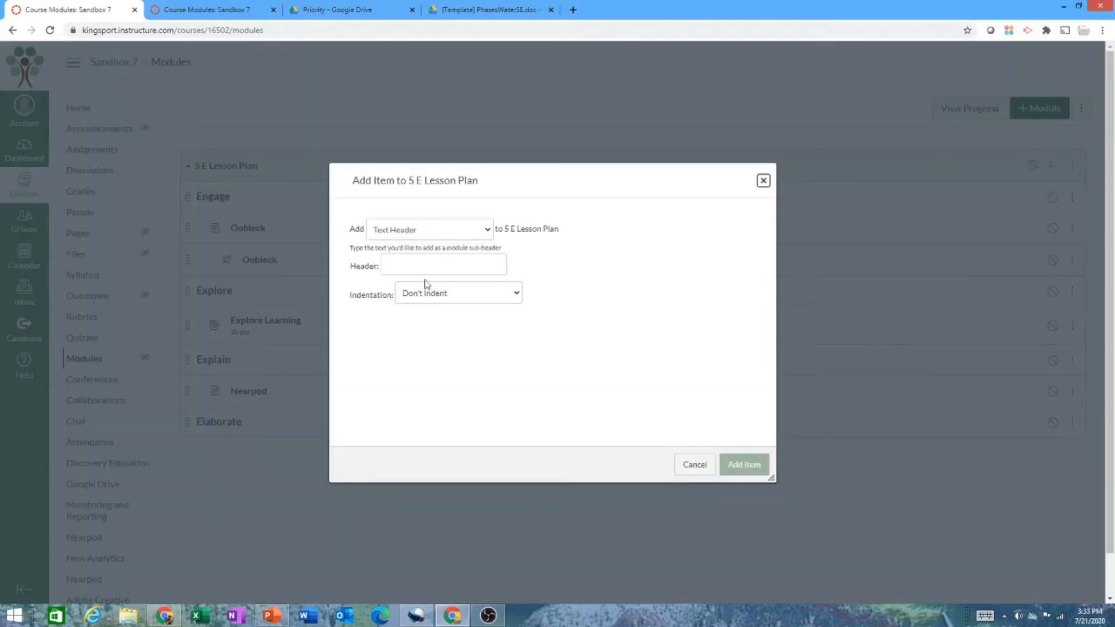
pyautogui.click(480, 231)
pyautogui.click(445, 290)
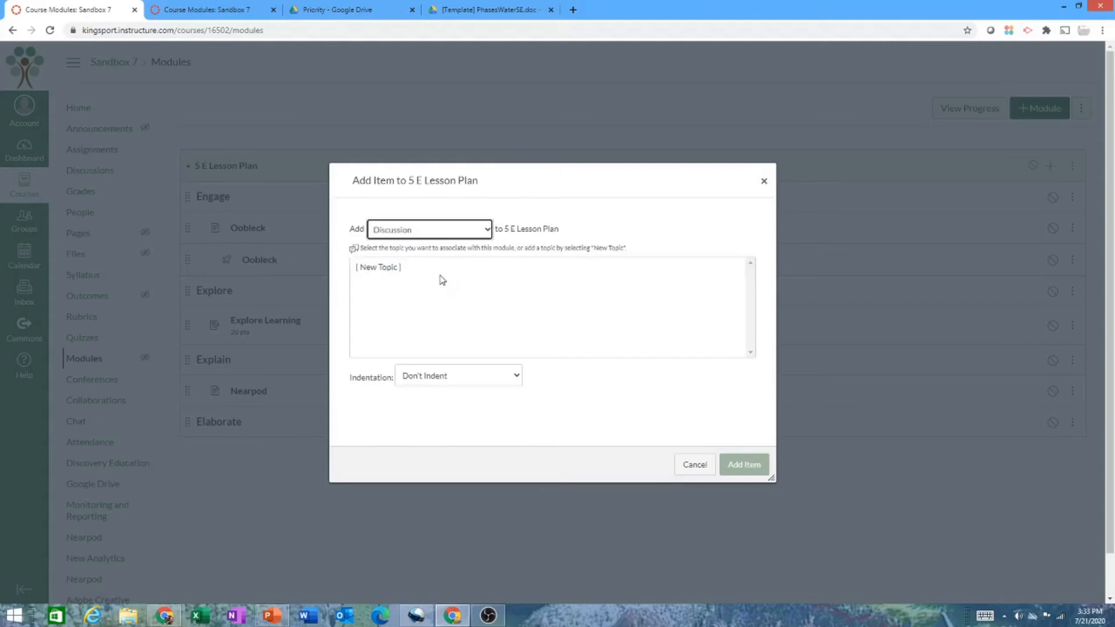
pyautogui.click(385, 268)
pyautogui.click(448, 379)
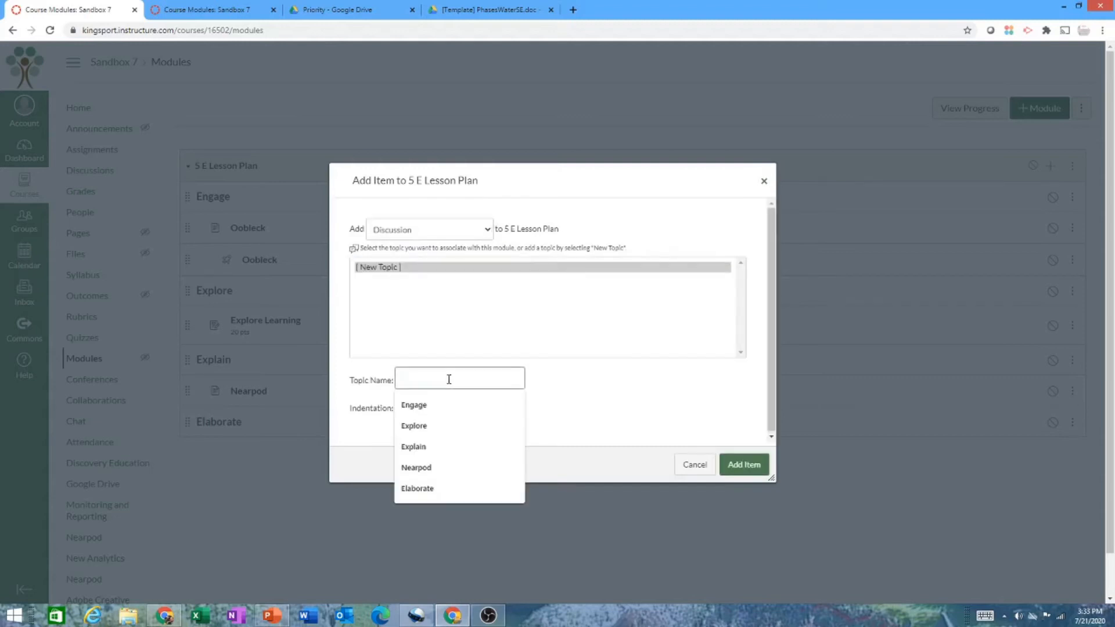
pyautogui.write('Oobleck: What')
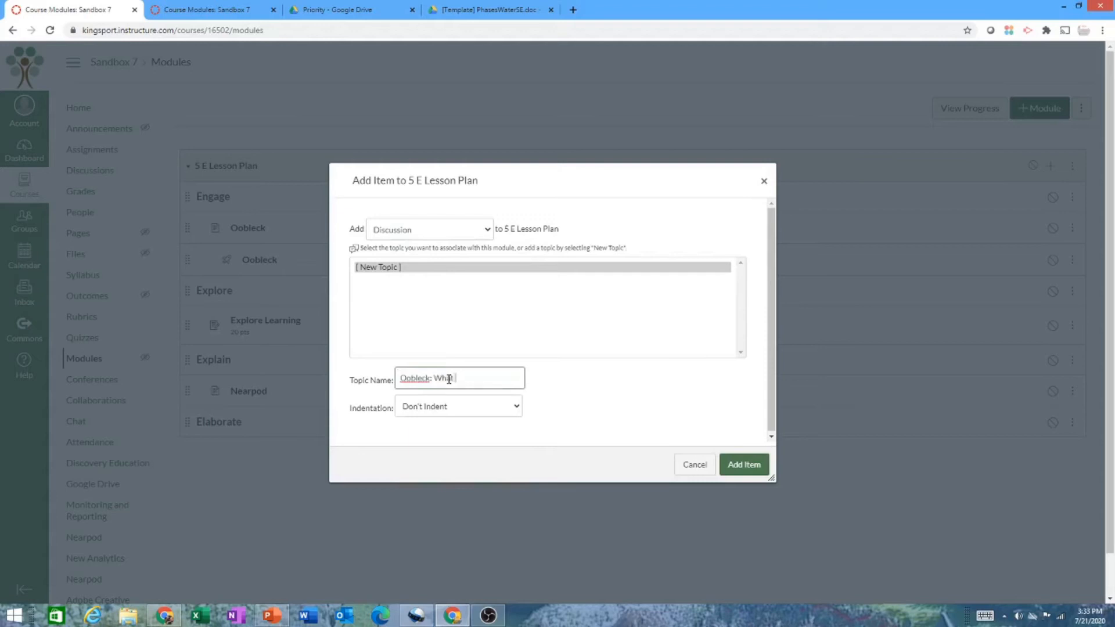
pyautogui.click(469, 408)
pyautogui.click(466, 440)
pyautogui.click(746, 464)
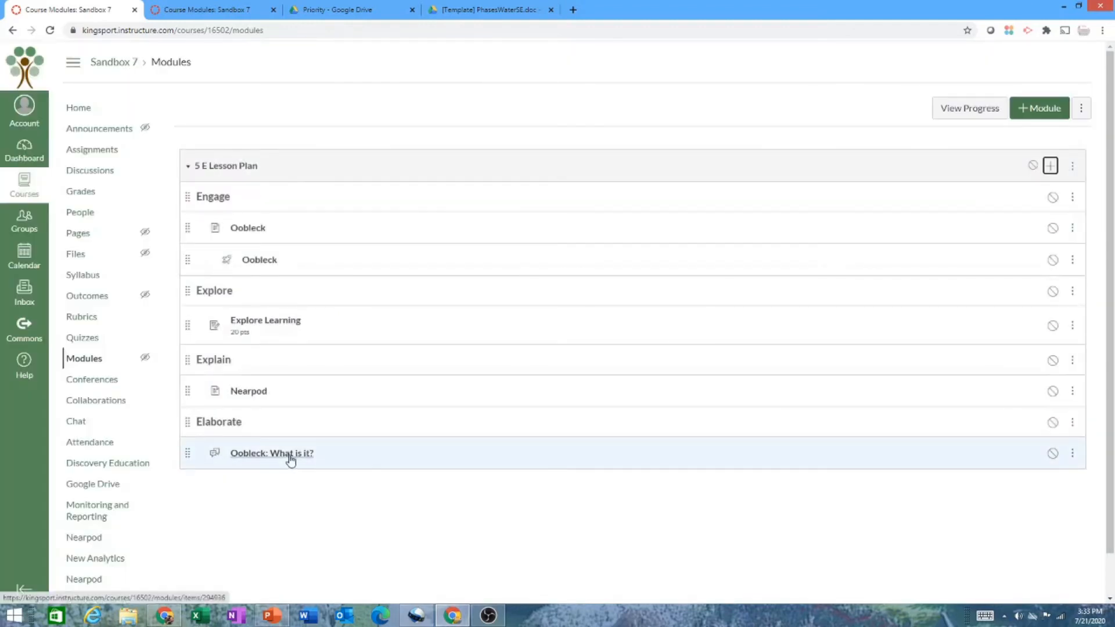
# Edit the new discussion and enter the prompt "Write a claim about which state of matter is oobleck. Provide evidence for a classmate claim."
pyautogui.click(259, 454)
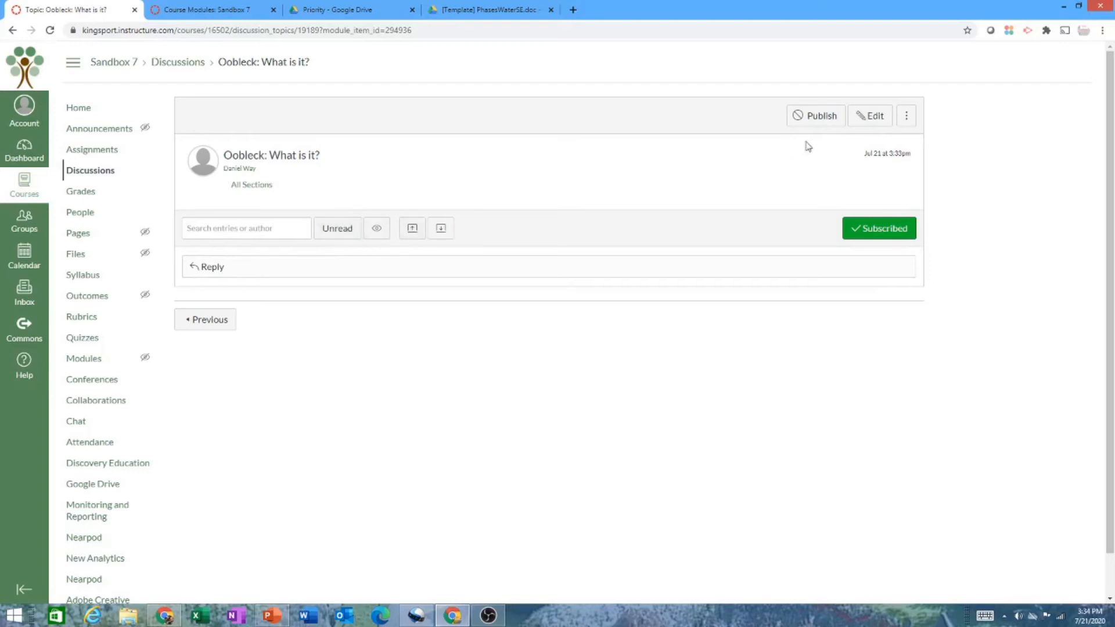
pyautogui.click(871, 118)
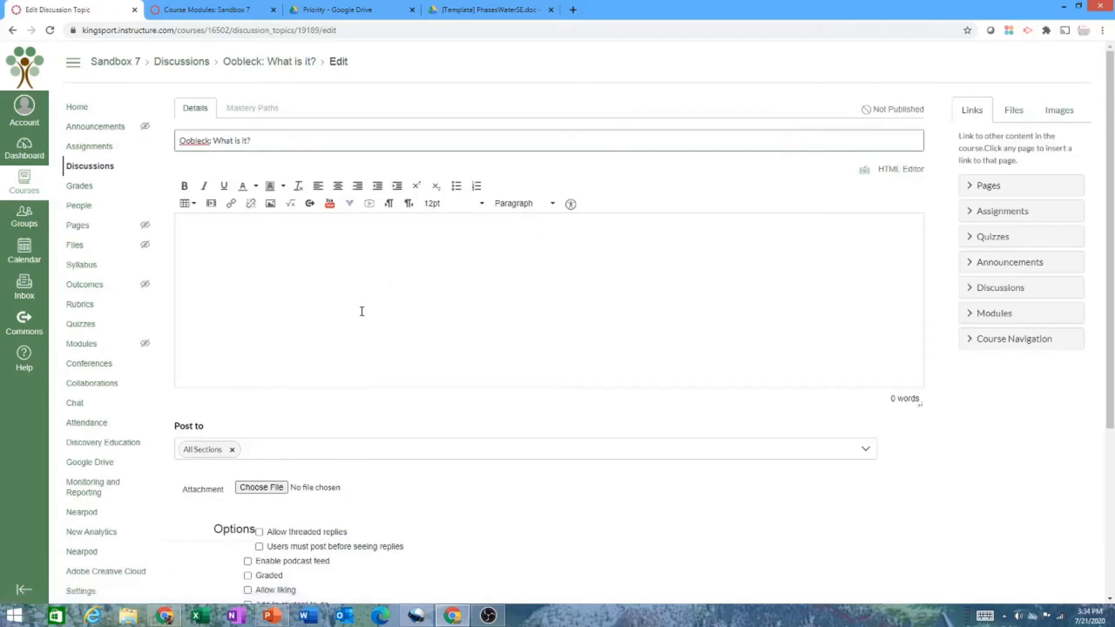
pyautogui.click(237, 242)
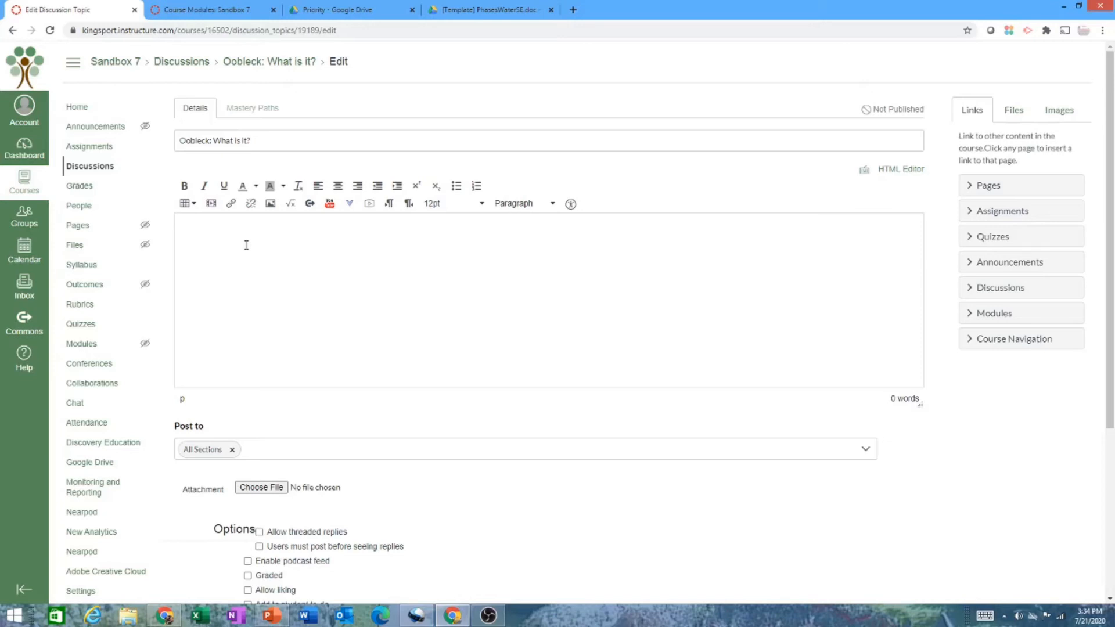
pyautogui.write('ite a claim about which state of ma')
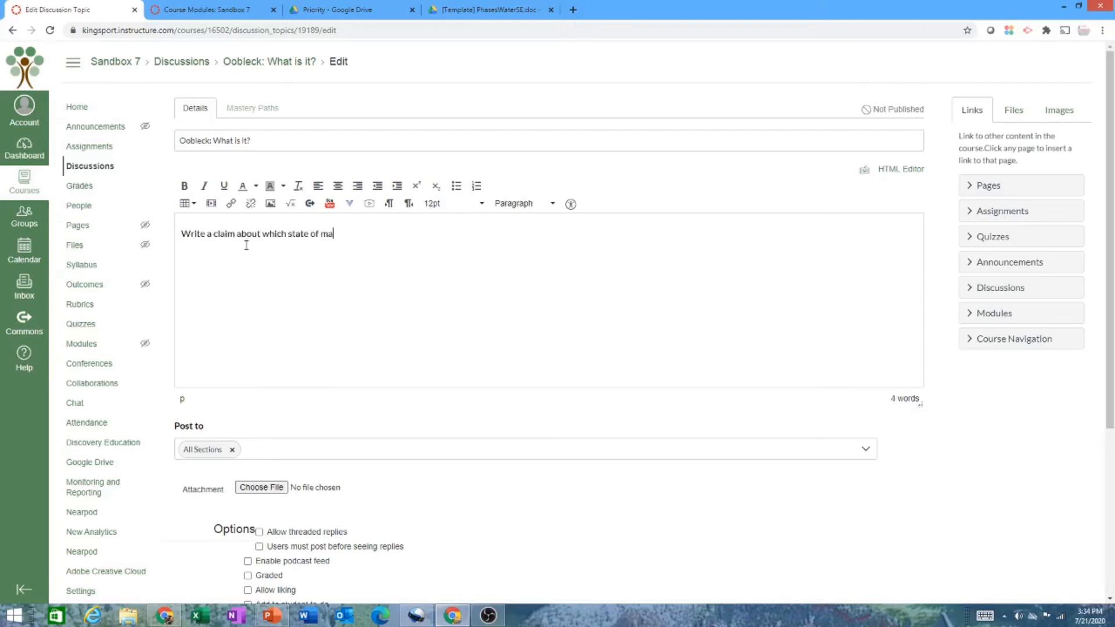
pyautogui.write('tter is oobleckRProvide e')
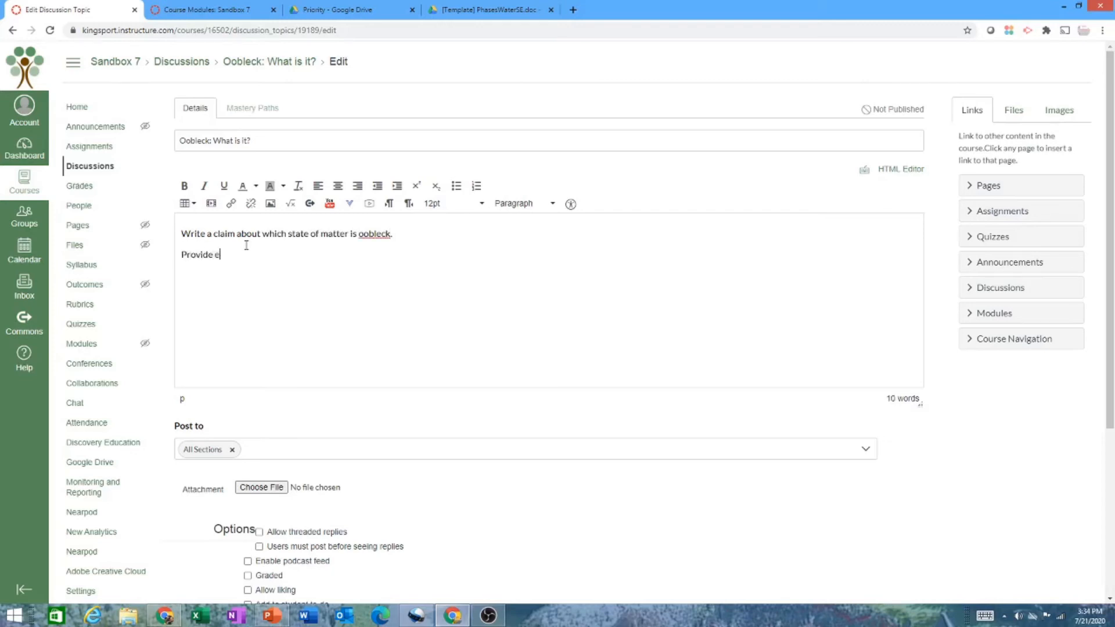
pyautogui.write('vidence for a classmate claim.')
# Allow threaded replies in the discussion and make it a graded discussion
pyautogui.scroll(-3, 531, 328)
pyautogui.scroll(3, 528, 324)
pyautogui.scroll(-4, 423, 309)
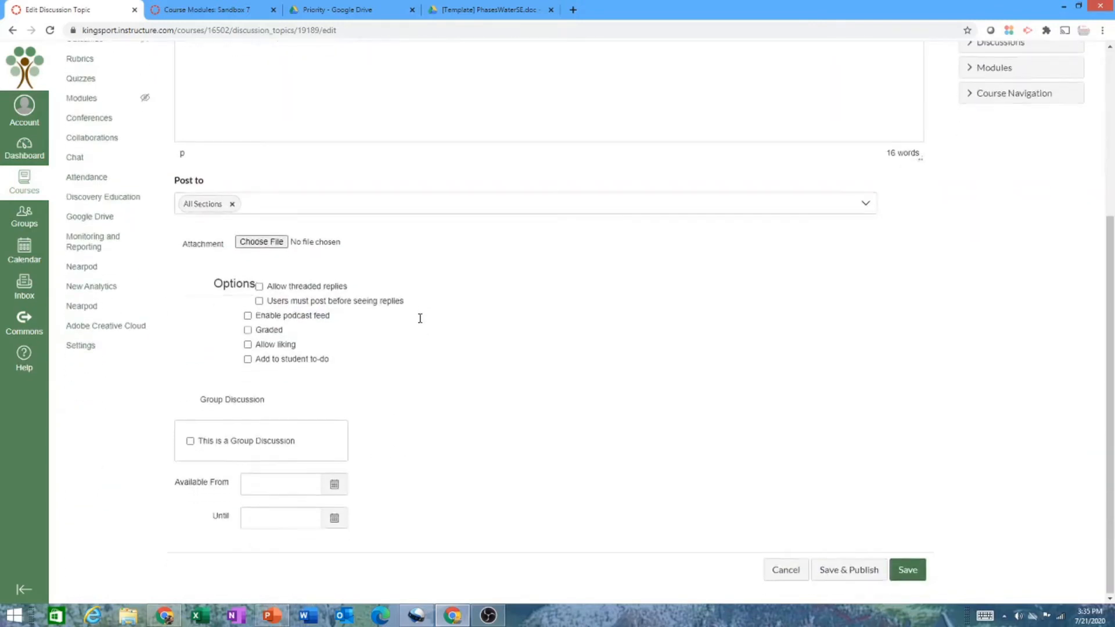
pyautogui.click(259, 286)
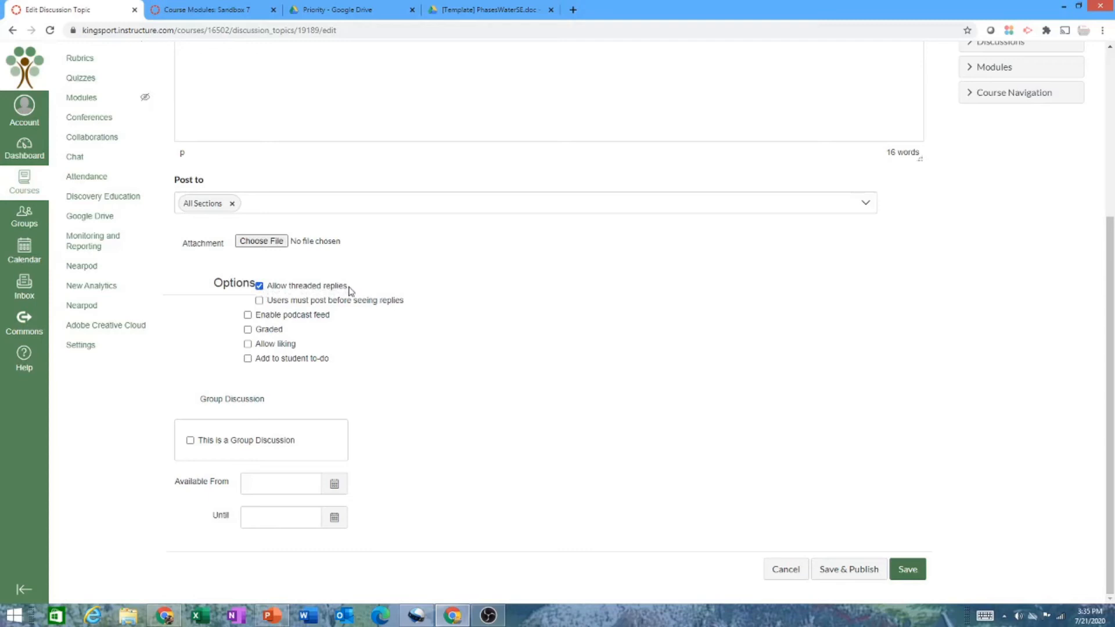
pyautogui.click(247, 329)
pyautogui.scroll(2, 247, 336)
pyautogui.scroll(-3, 279, 360)
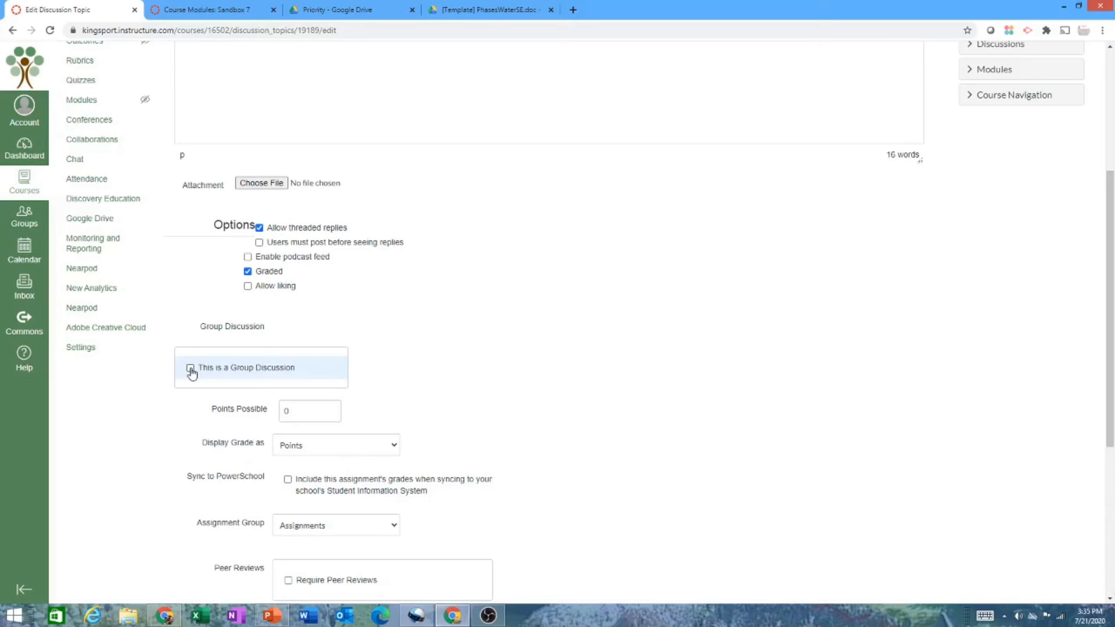
pyautogui.scroll(-1, 192, 373)
pyautogui.scroll(1, 191, 373)
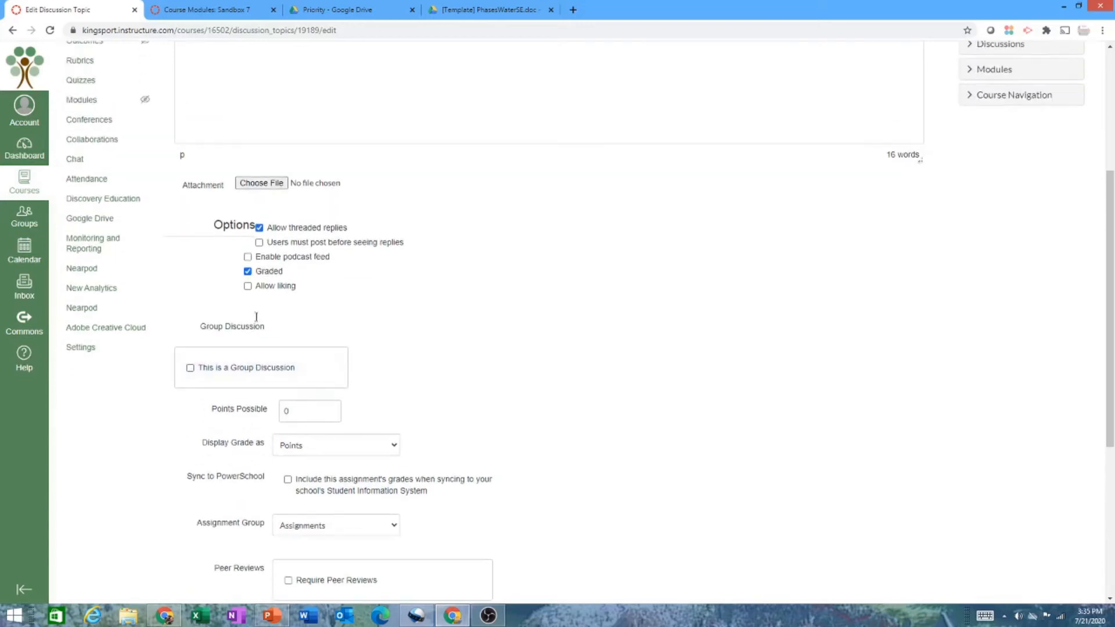
# Allow liking, require users to post before seeing replies, and save the discussion without publishing it
pyautogui.click(247, 286)
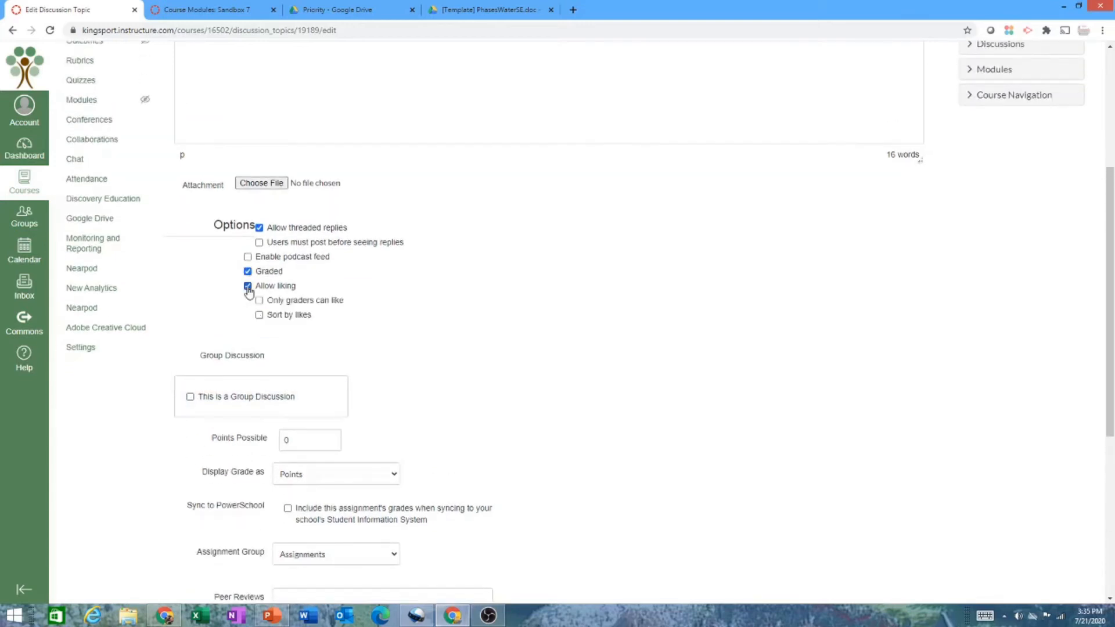
pyautogui.click(259, 316)
pyautogui.click(260, 244)
pyautogui.scroll(-3, 407, 297)
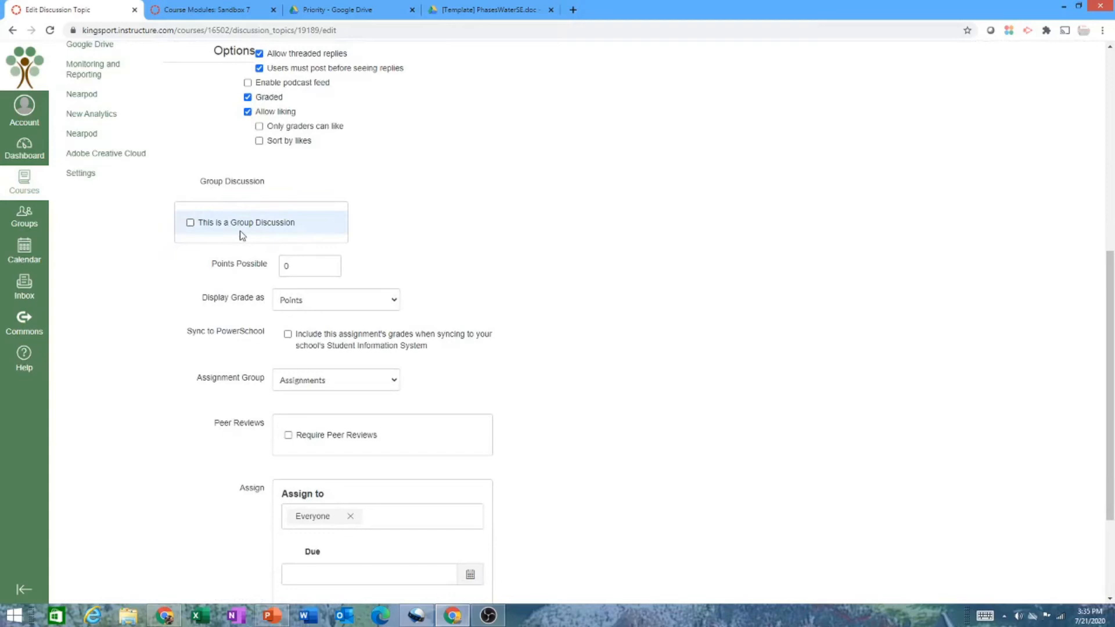
pyautogui.scroll(-3, 314, 258)
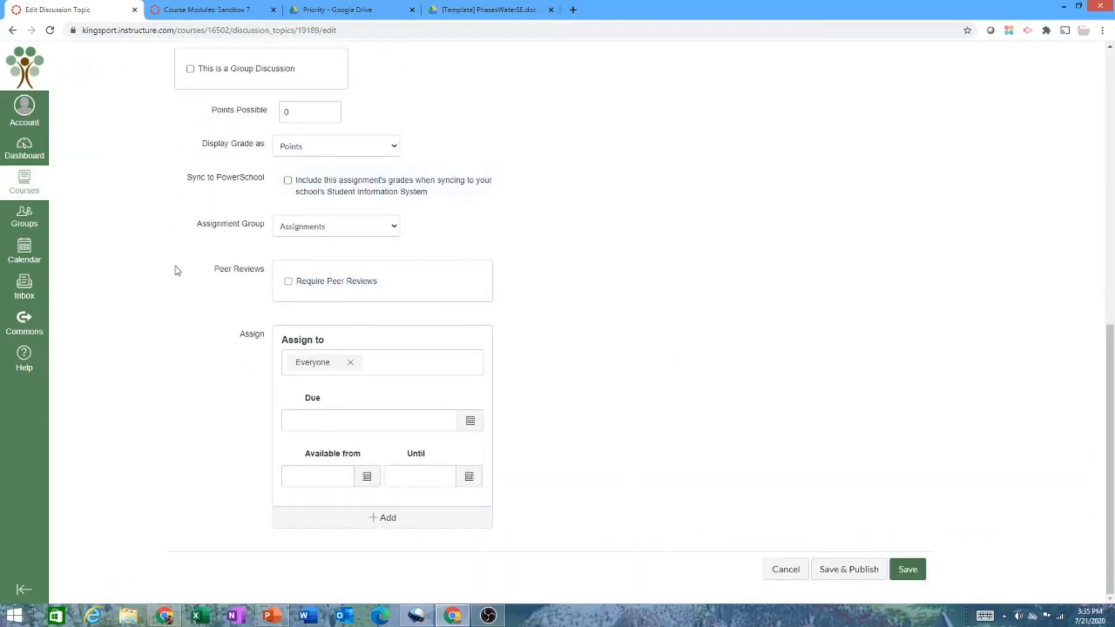
pyautogui.click(918, 572)
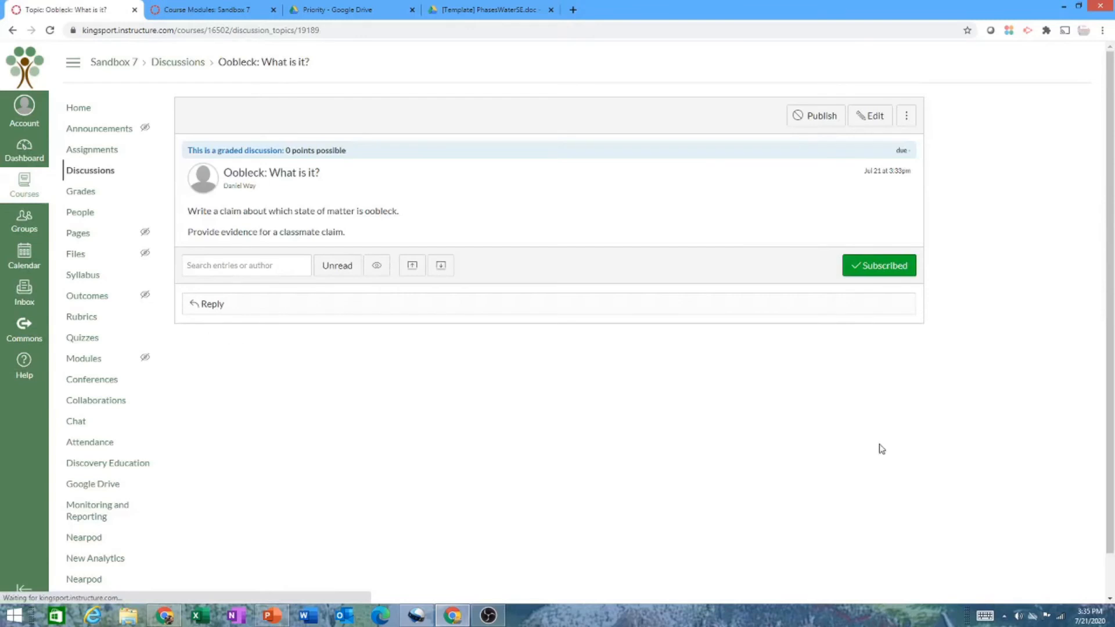
# Return to the course modules and add a text header named "Evaluation" to the 5 E Lesson Plan module
pyautogui.click(86, 359)
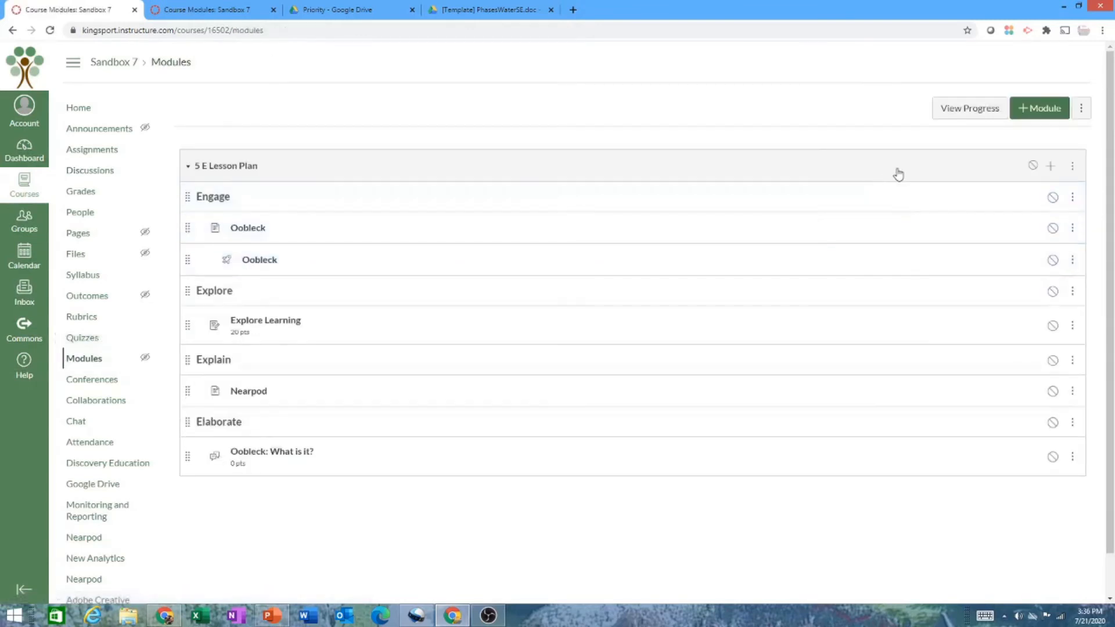
pyautogui.click(1050, 166)
pyautogui.click(451, 237)
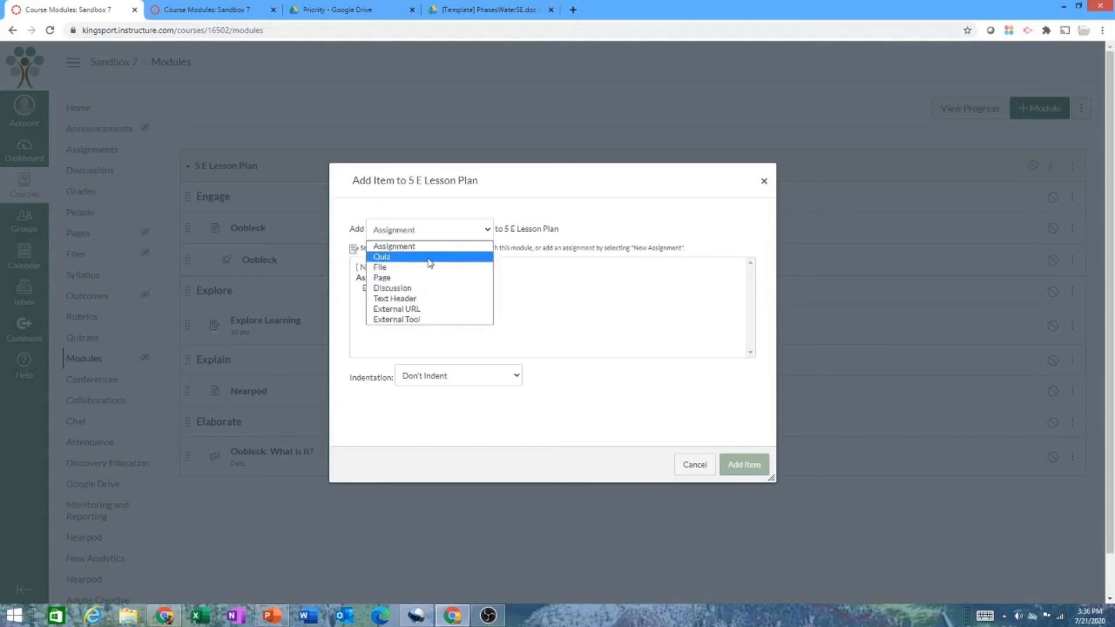
pyautogui.click(430, 258)
pyautogui.click(451, 234)
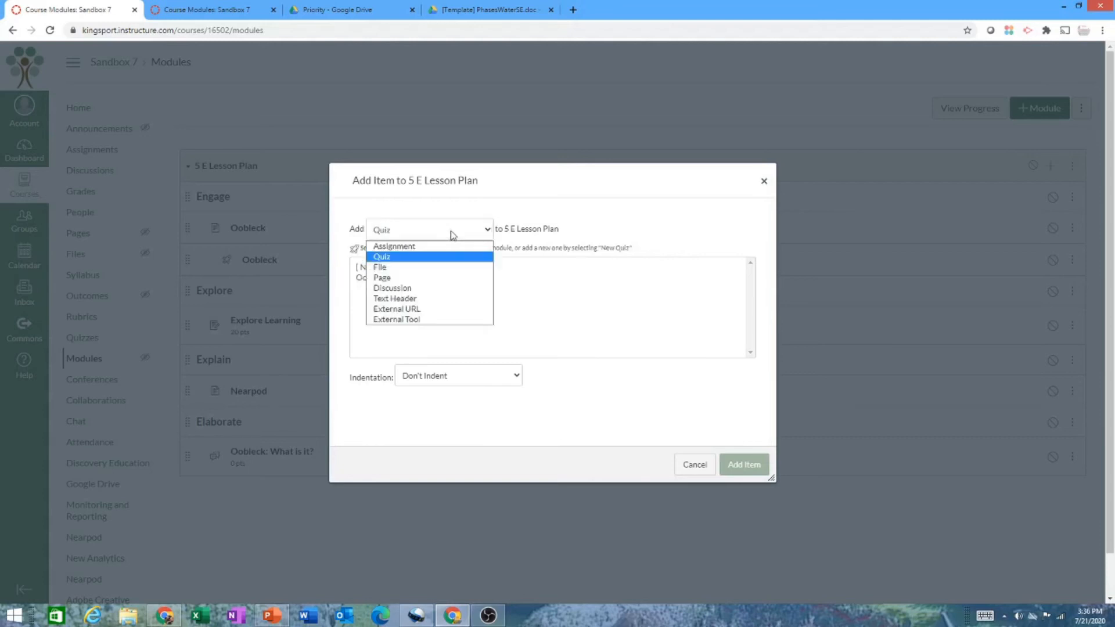
pyautogui.click(423, 301)
pyautogui.click(420, 265)
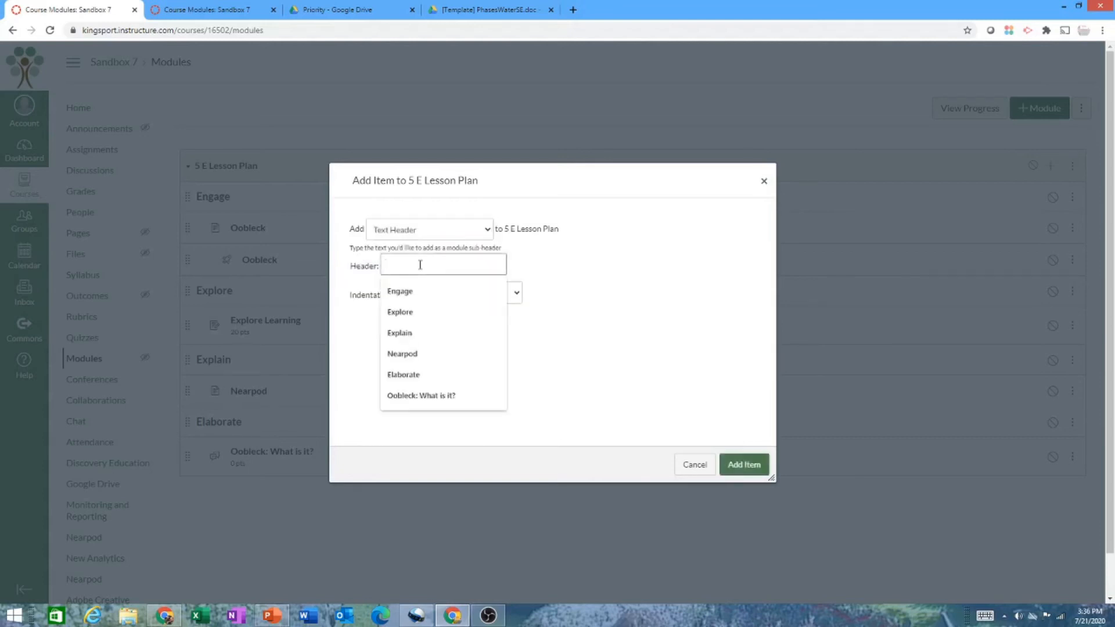
pyautogui.write('Evaluation')
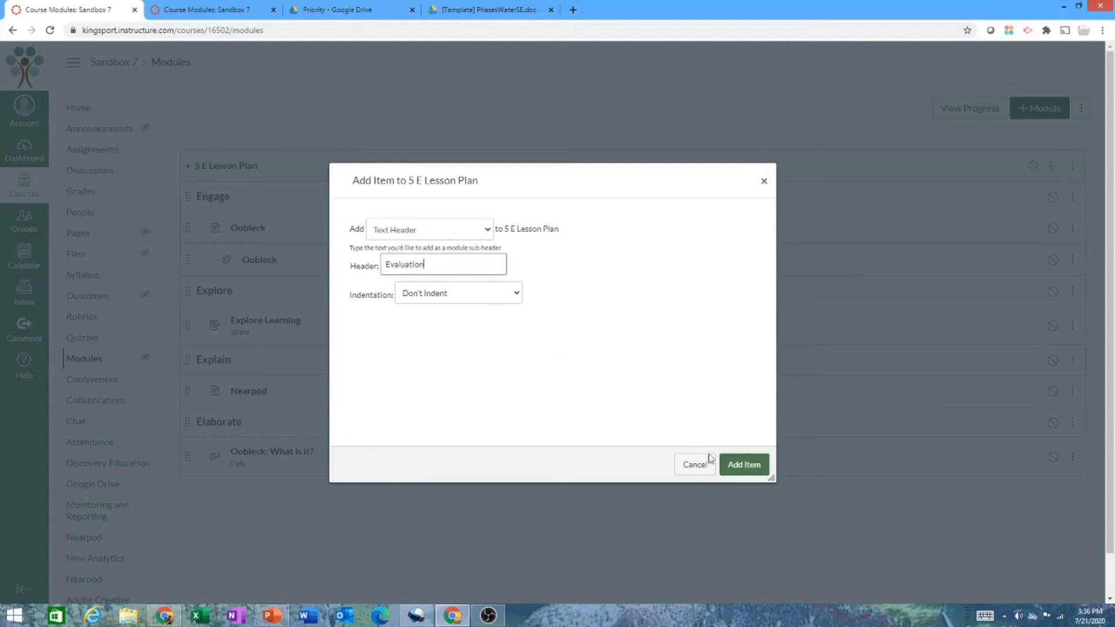
pyautogui.click(744, 464)
# Add a new quiz named "States of Matter Quiz" in the Assignments group to the 5 E Lesson Plan module, indented one level
pyautogui.click(1049, 167)
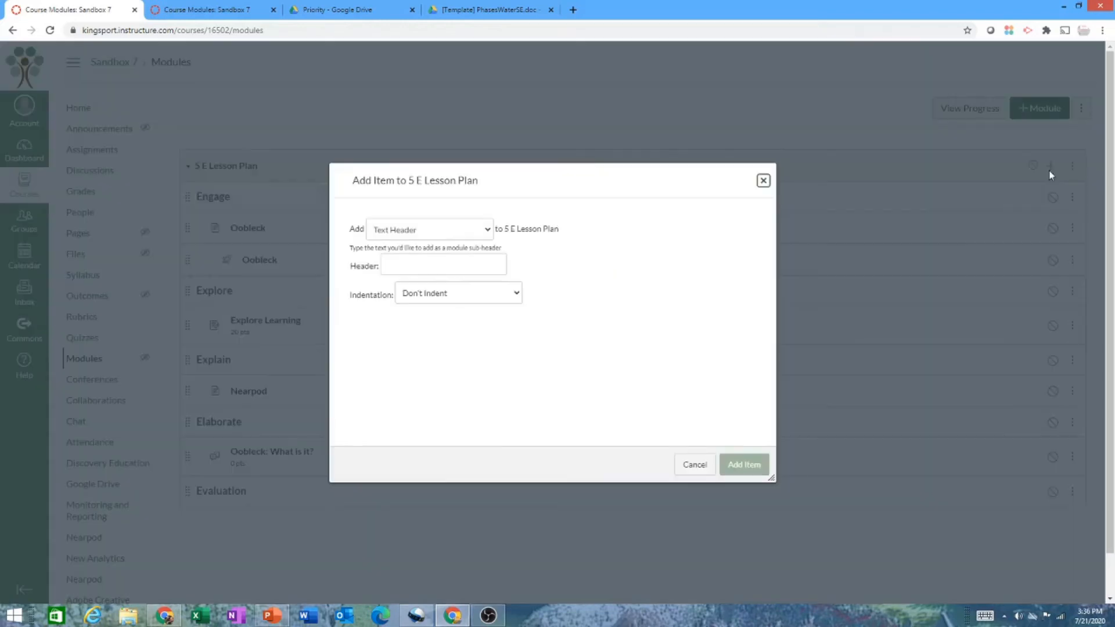
pyautogui.click(481, 233)
pyautogui.click(440, 257)
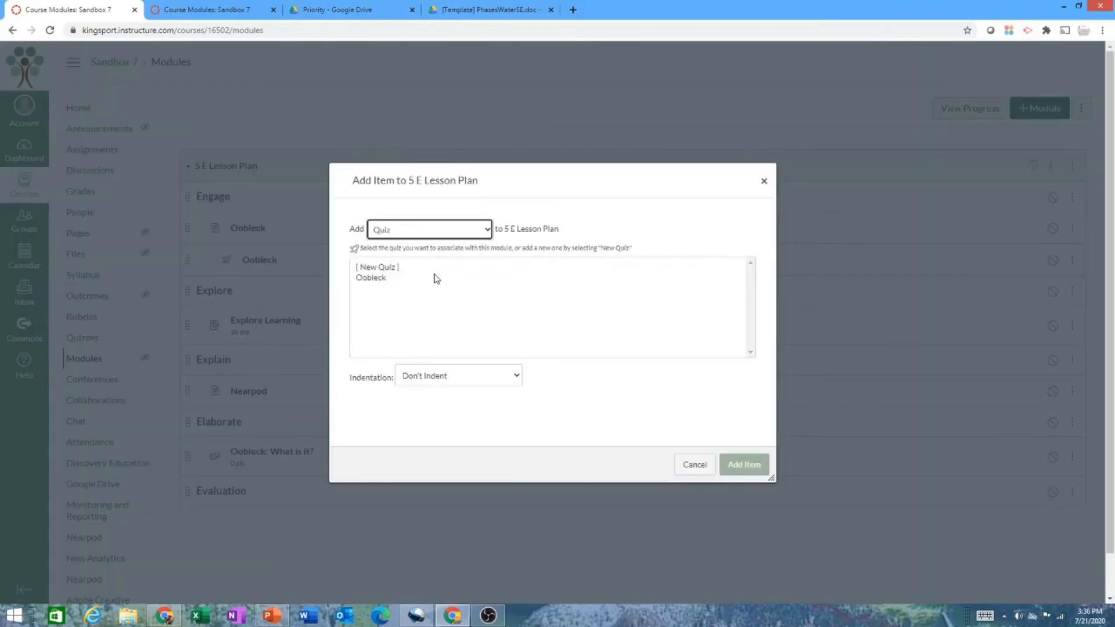
pyautogui.click(393, 268)
pyautogui.click(457, 383)
pyautogui.write('States of Matt')
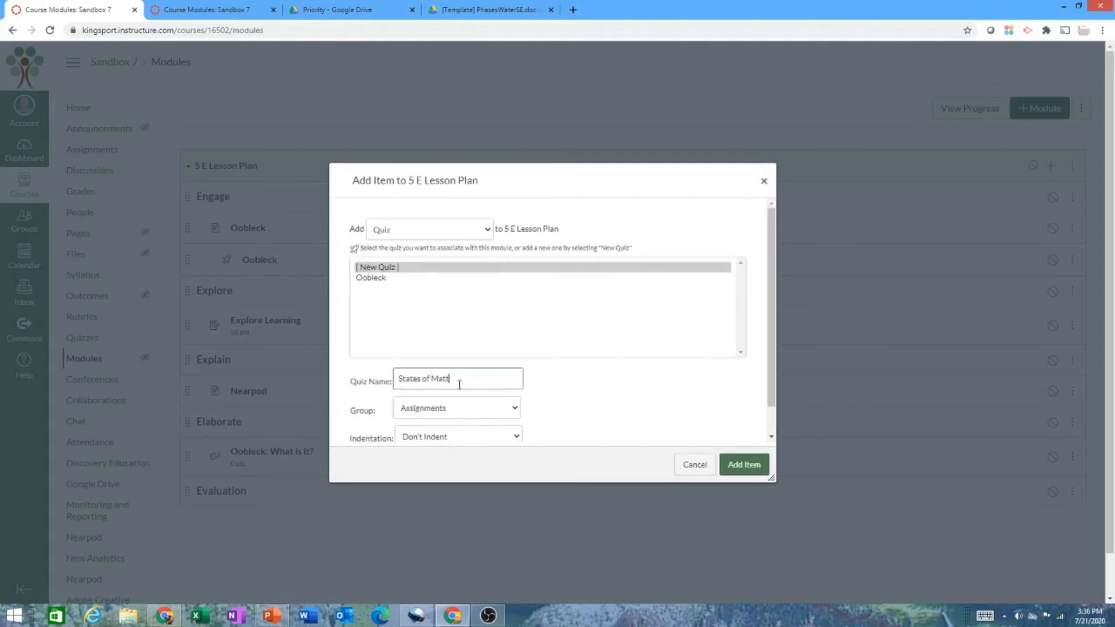
pyautogui.scroll(-1, 569, 392)
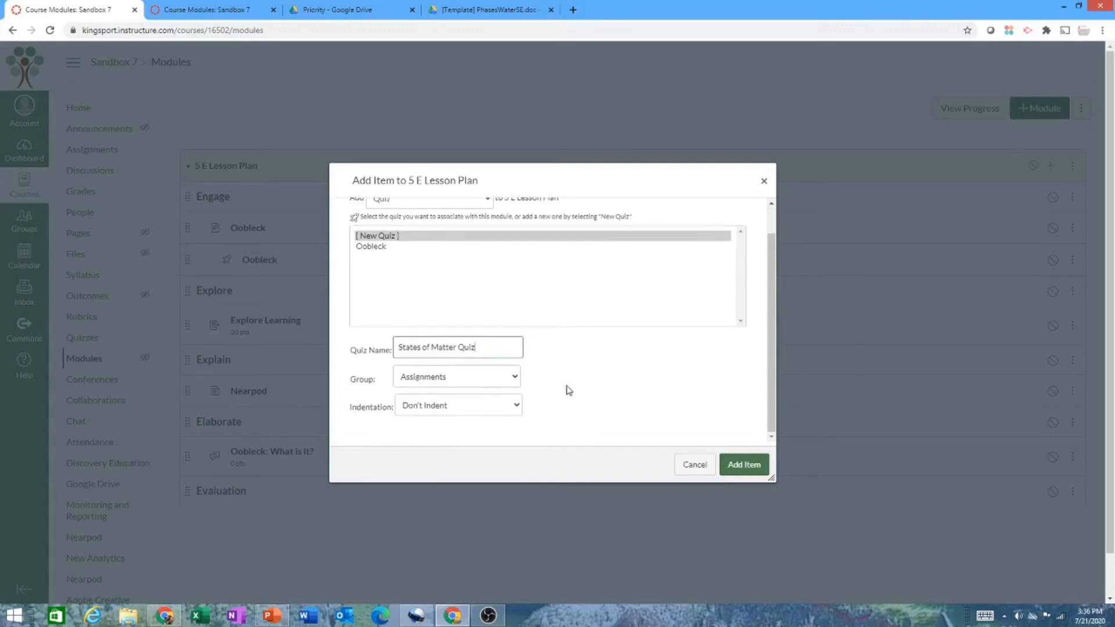
pyautogui.click(515, 404)
pyautogui.click(498, 433)
pyautogui.click(744, 464)
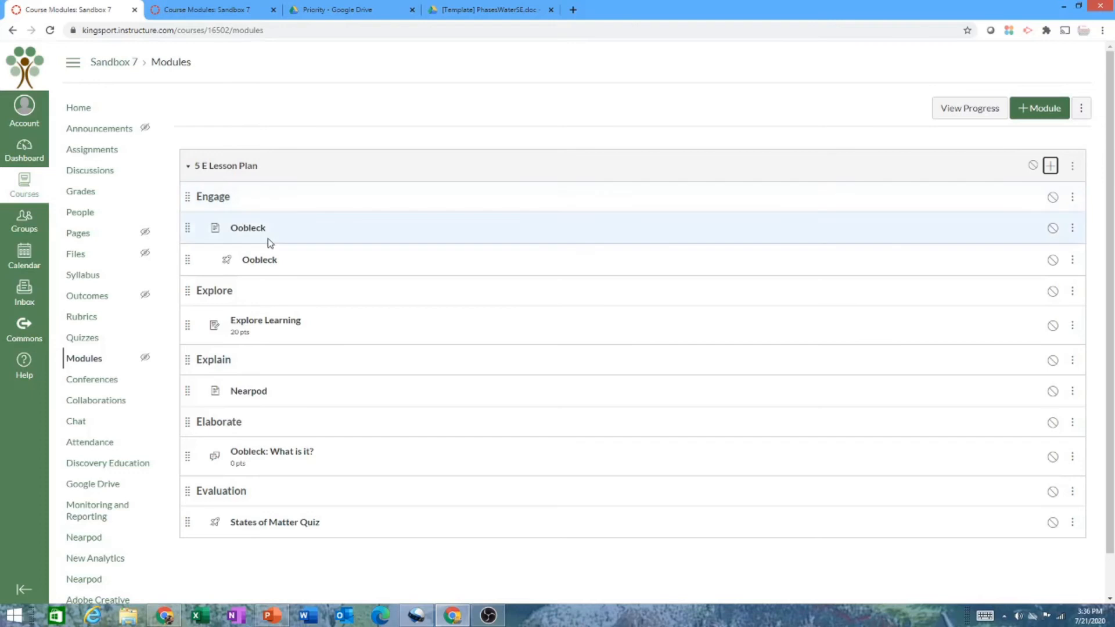
# Edit the 5 E Lesson Plan module's settings and add a requirement that students view the Oobleck page
pyautogui.click(1073, 168)
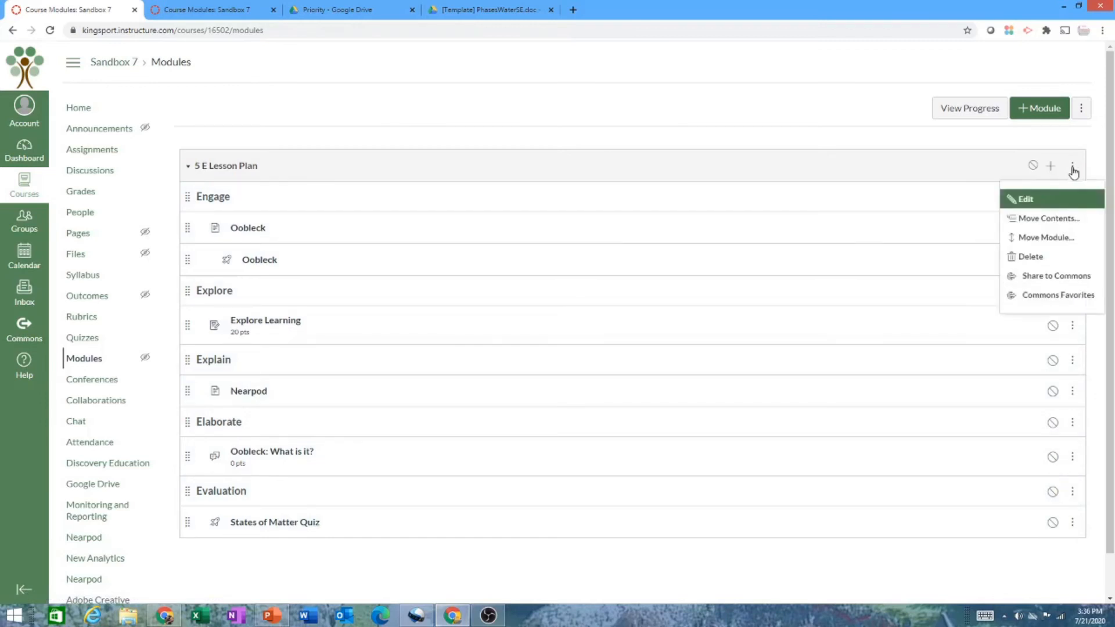
pyautogui.click(1040, 201)
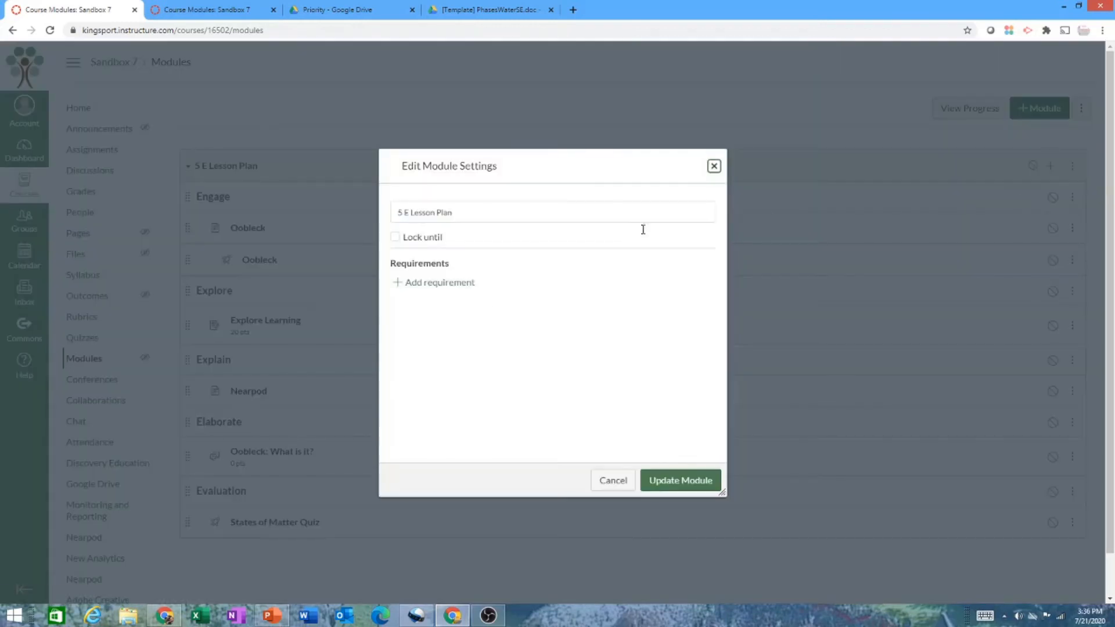
pyautogui.click(398, 284)
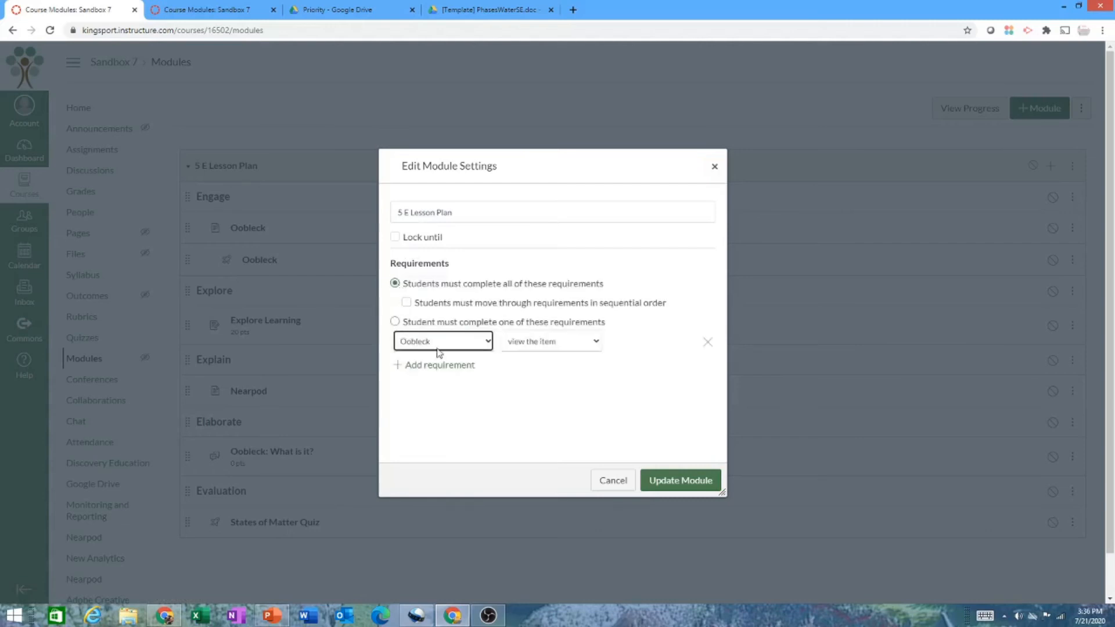
pyautogui.click(552, 344)
pyautogui.click(549, 358)
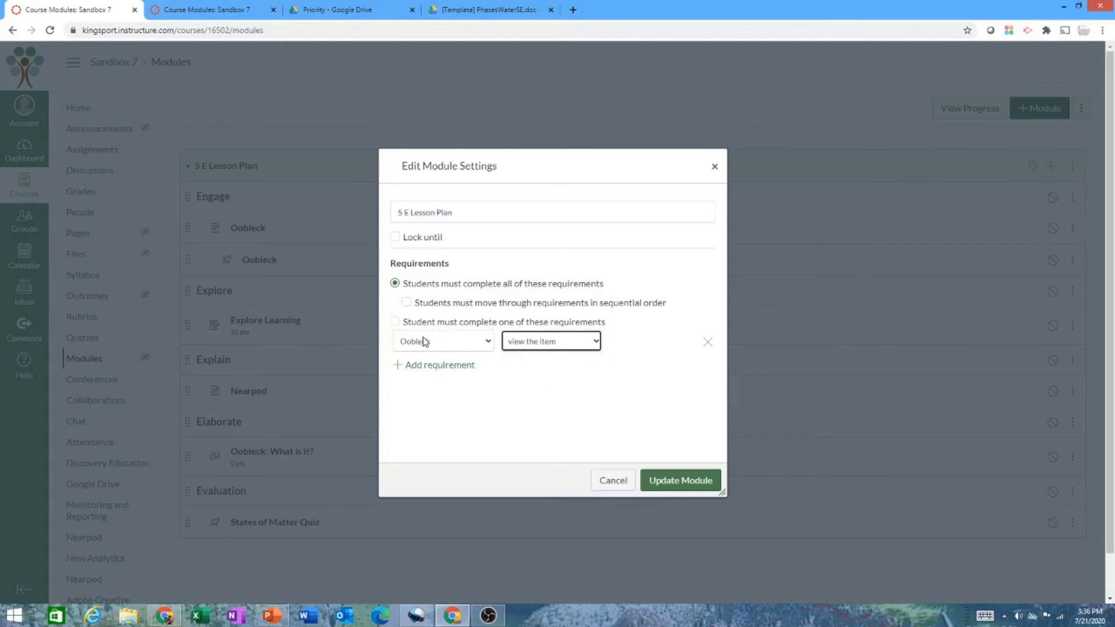
# Add a second requirement that students score at least 0 on the Oobleck quiz
pyautogui.click(396, 370)
pyautogui.click(486, 370)
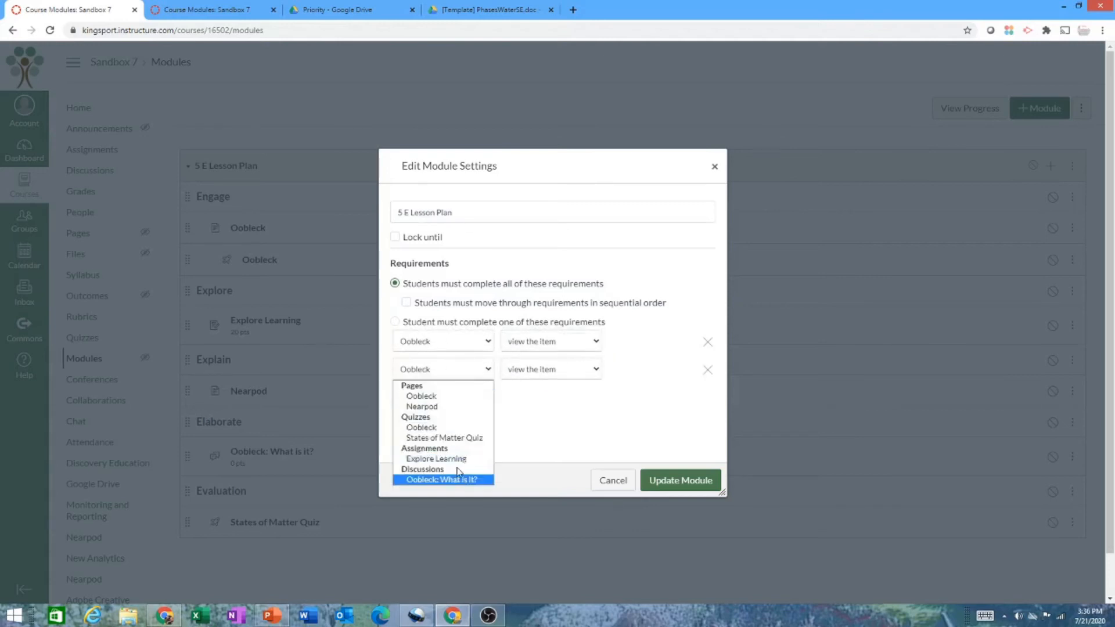
pyautogui.click(448, 430)
pyautogui.click(586, 371)
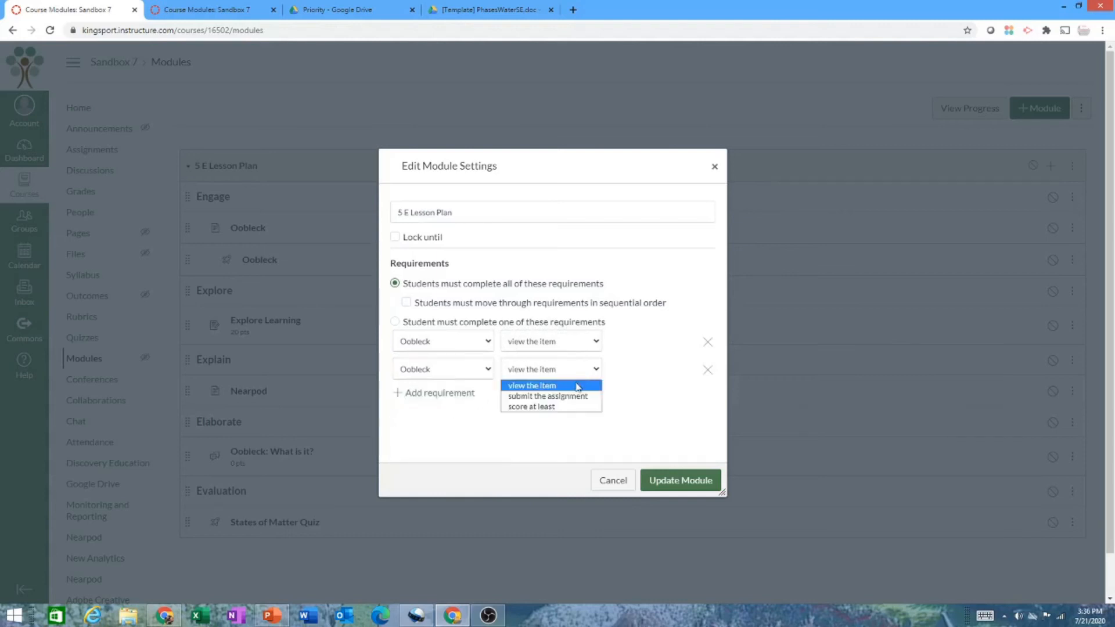
pyautogui.click(563, 407)
pyautogui.click(622, 370)
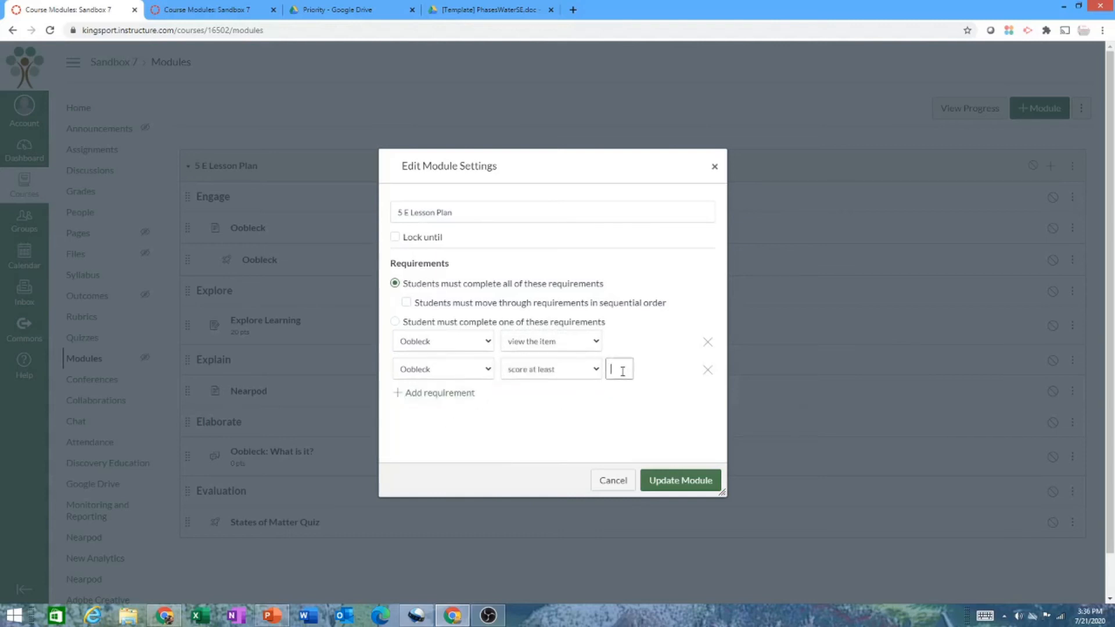
pyautogui.write('0')
# Add a requirement that students submit the Explore Learning assignment
pyautogui.click(400, 393)
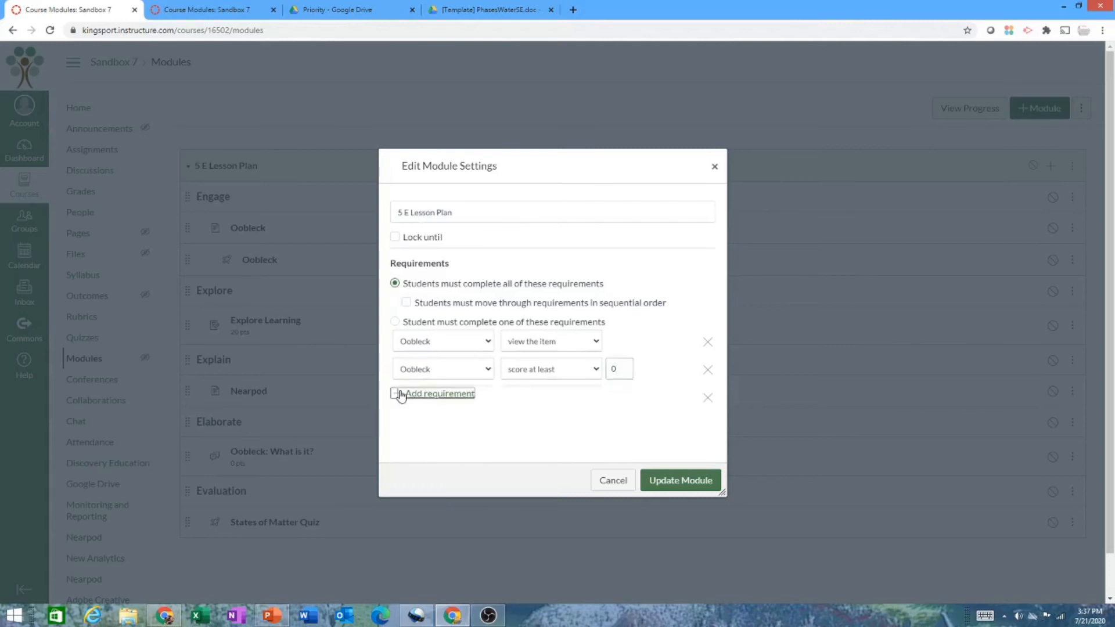
pyautogui.click(463, 398)
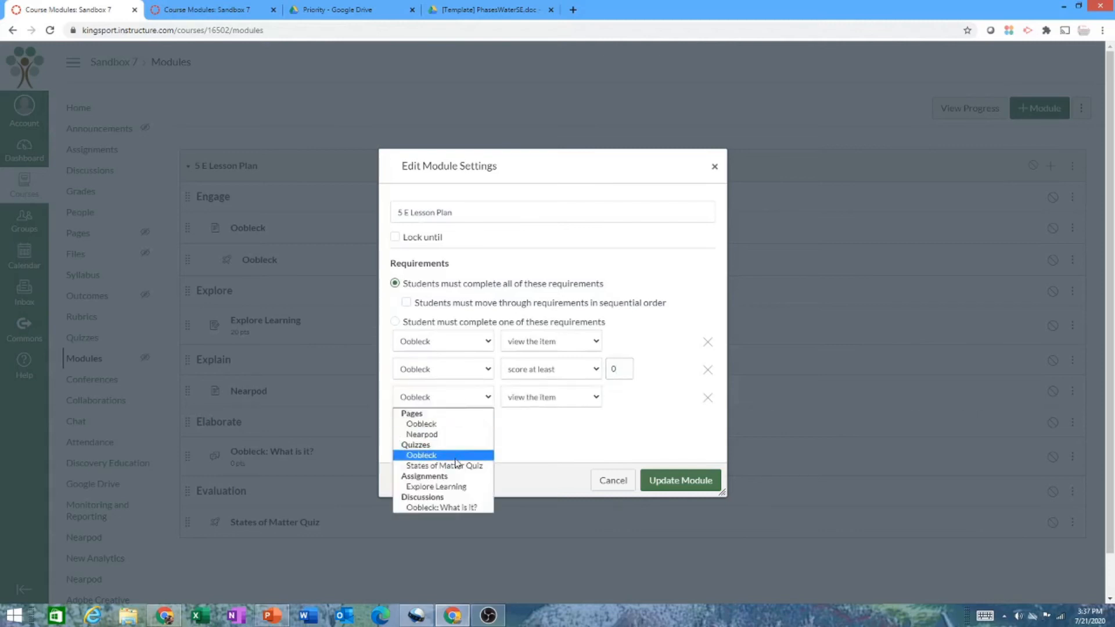
pyautogui.click(453, 489)
pyautogui.click(588, 404)
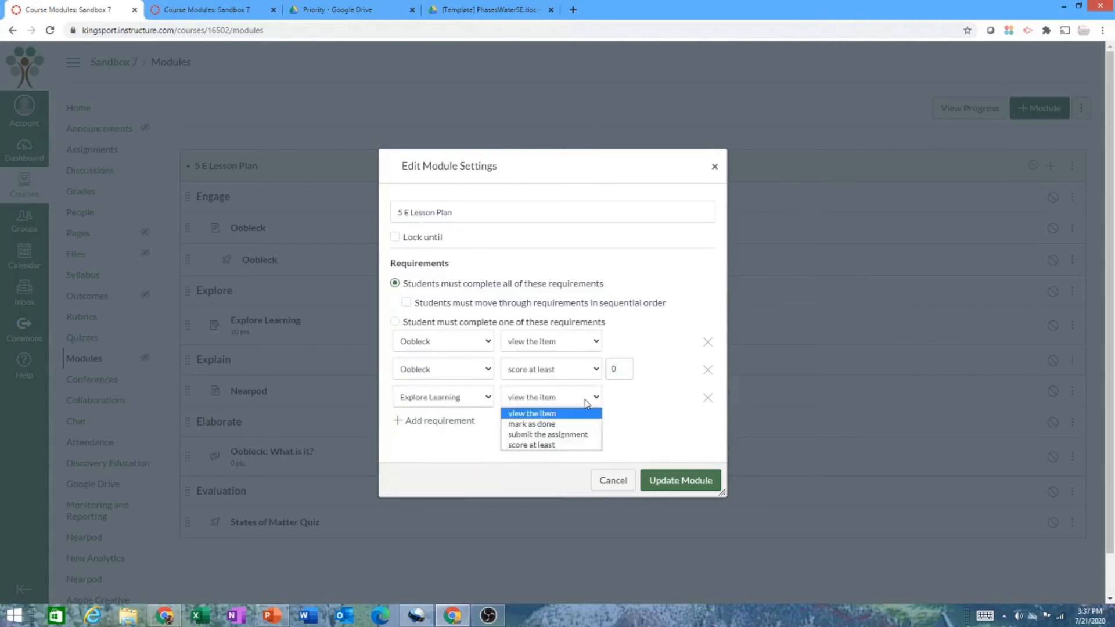
pyautogui.click(568, 437)
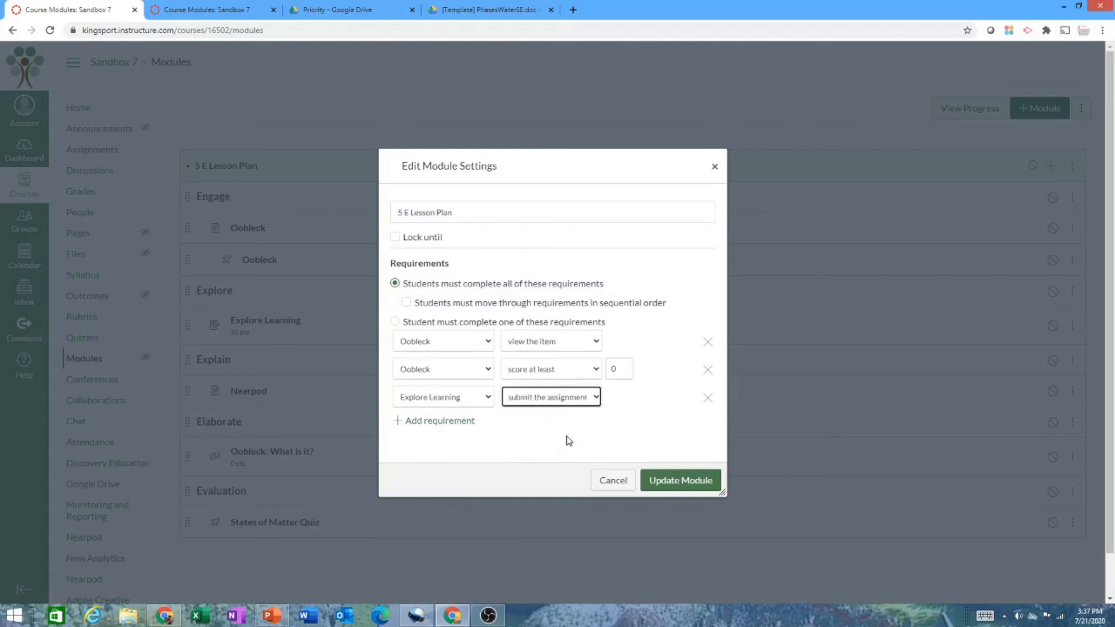
# Add a requirement that students view the Nearpod page
pyautogui.click(398, 422)
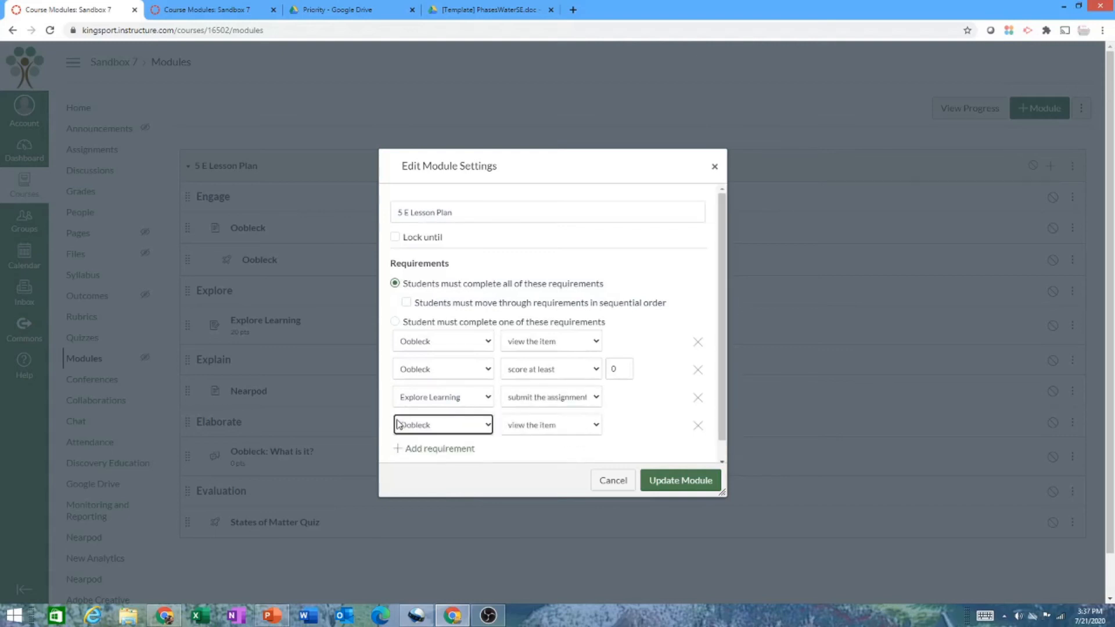
pyautogui.click(459, 429)
pyautogui.click(448, 462)
pyautogui.click(586, 427)
pyautogui.click(533, 441)
# Add a requirement that students contribute to the "Oobleck: What is it?" discussion page
pyautogui.scroll(-1, 499, 407)
pyautogui.click(398, 429)
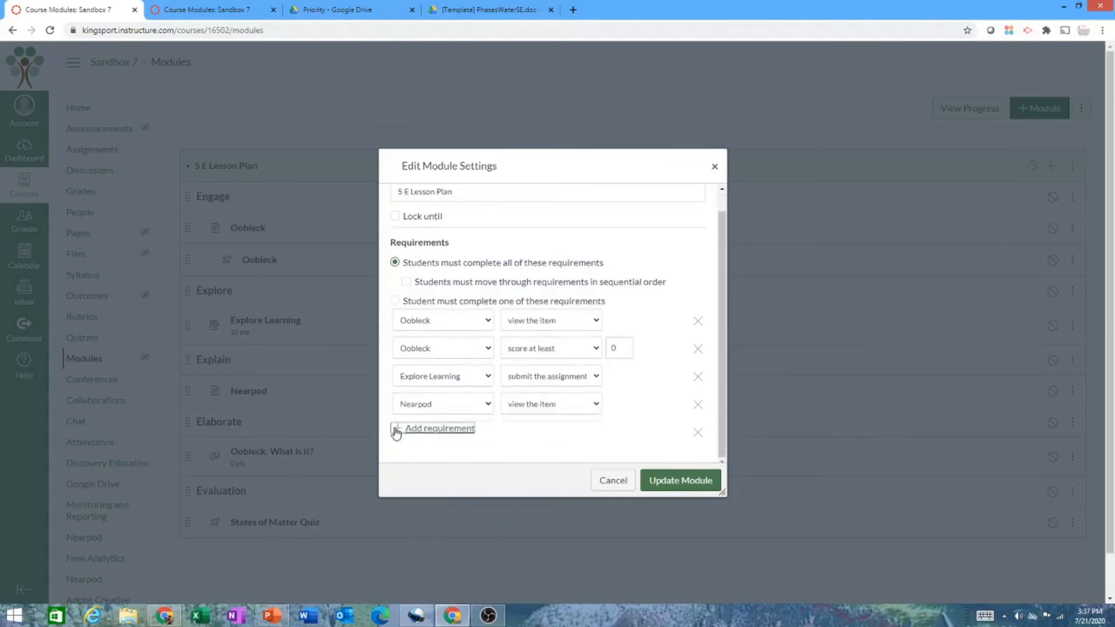
pyautogui.scroll(-1, 550, 413)
pyautogui.click(485, 407)
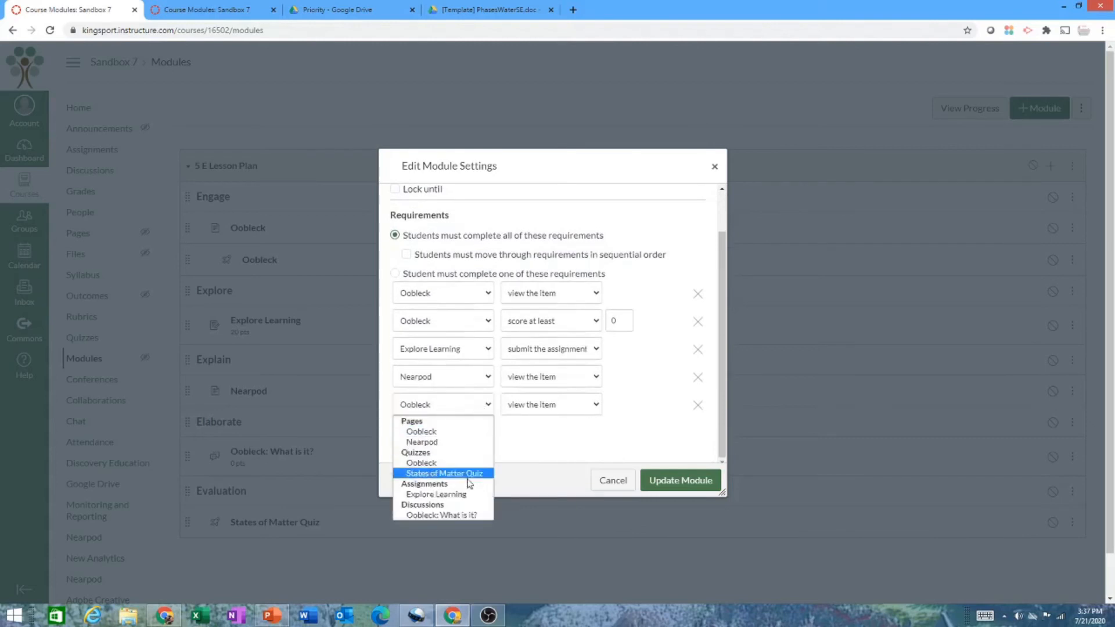
pyautogui.click(441, 515)
pyautogui.click(563, 404)
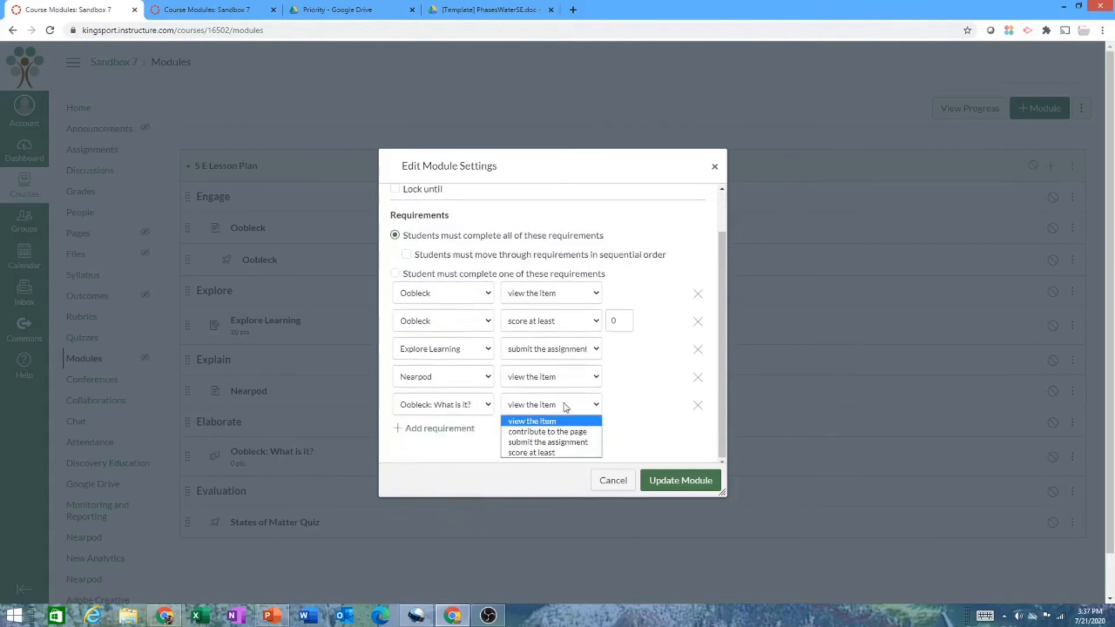
pyautogui.click(562, 433)
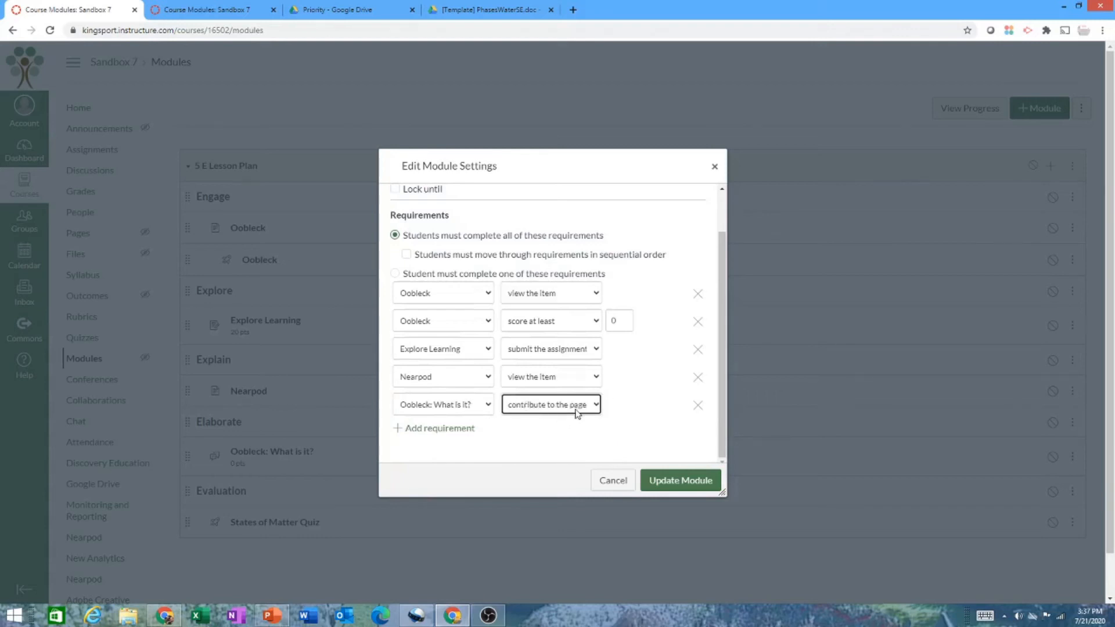
# Add a requirement that students submit the States of Matter Quiz
pyautogui.scroll(-2, 453, 409)
pyautogui.click(409, 384)
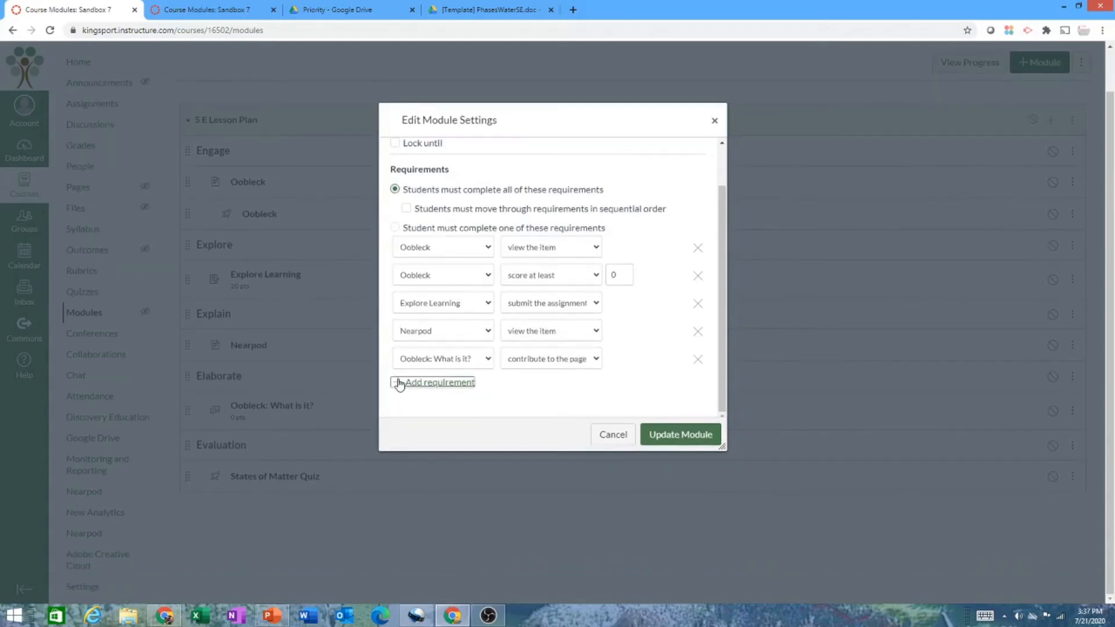
pyautogui.scroll(-1, 501, 384)
pyautogui.click(487, 357)
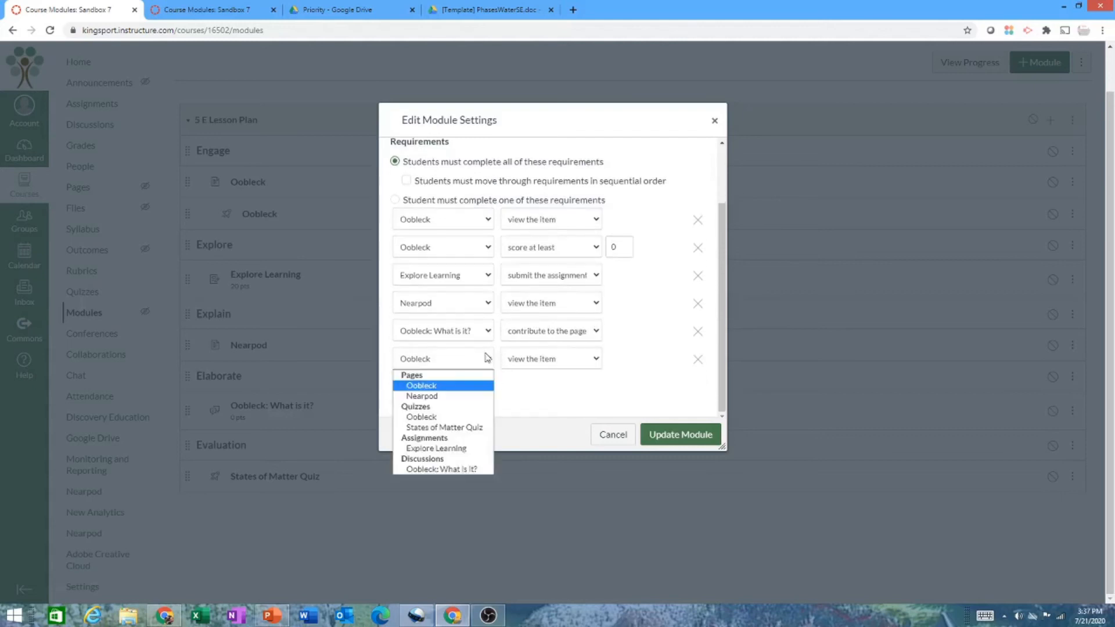
pyautogui.click(473, 427)
pyautogui.click(587, 357)
pyautogui.click(572, 386)
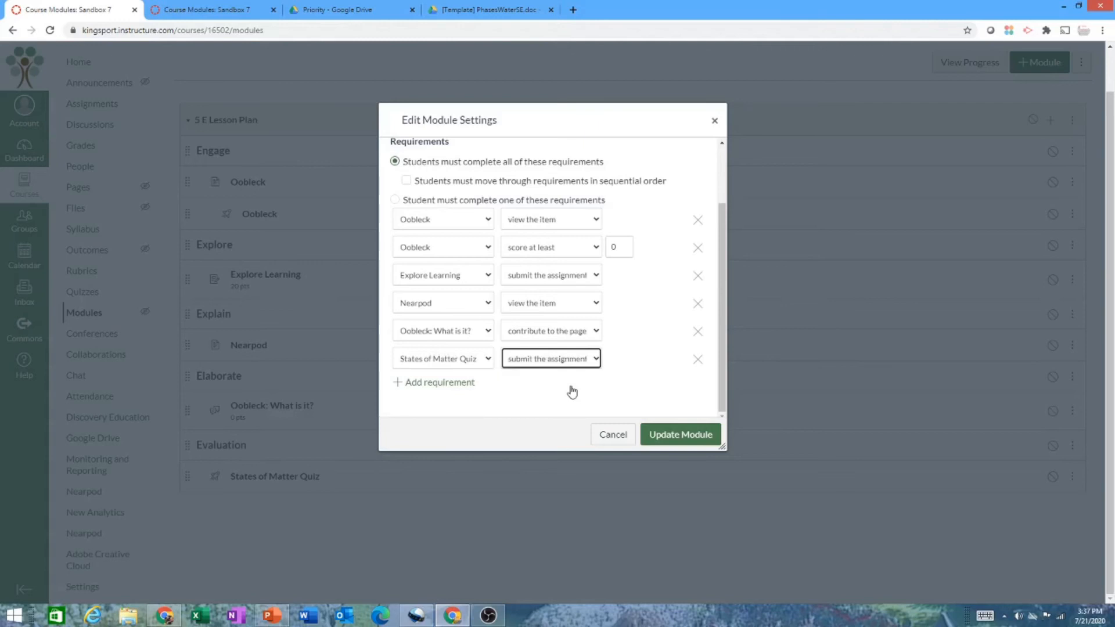
# Require students to move through the requirements in sequential order, set the Oobleck quiz's minimum score to 6, and update the module
pyautogui.scroll(3, 654, 348)
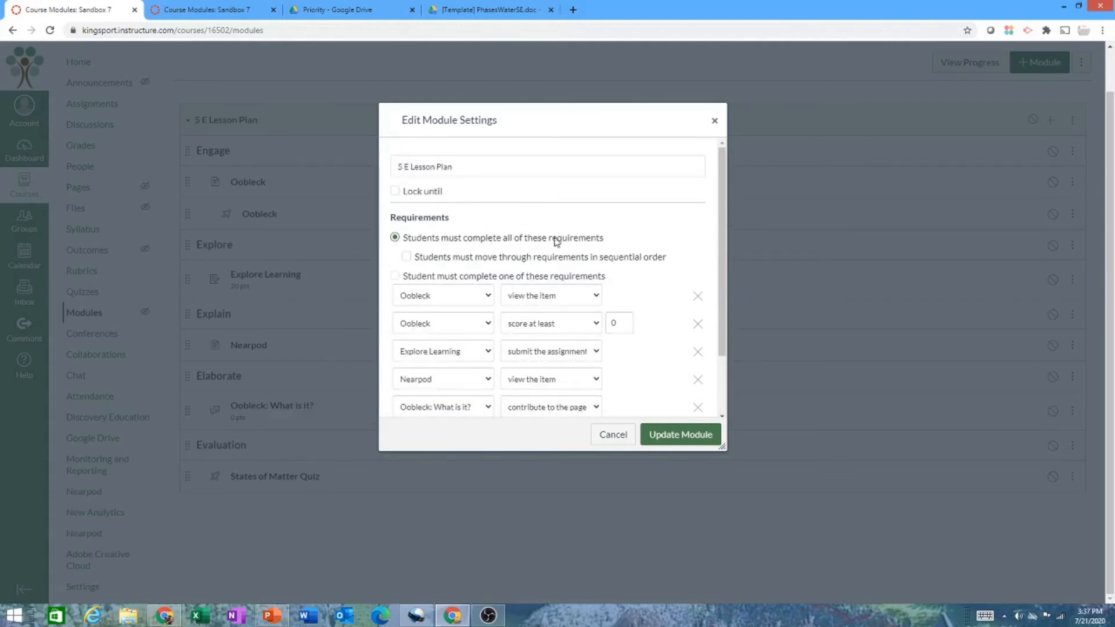
pyautogui.scroll(-2, 537, 314)
pyautogui.scroll(2, 494, 291)
pyautogui.click(406, 257)
pyautogui.scroll(-2, 604, 258)
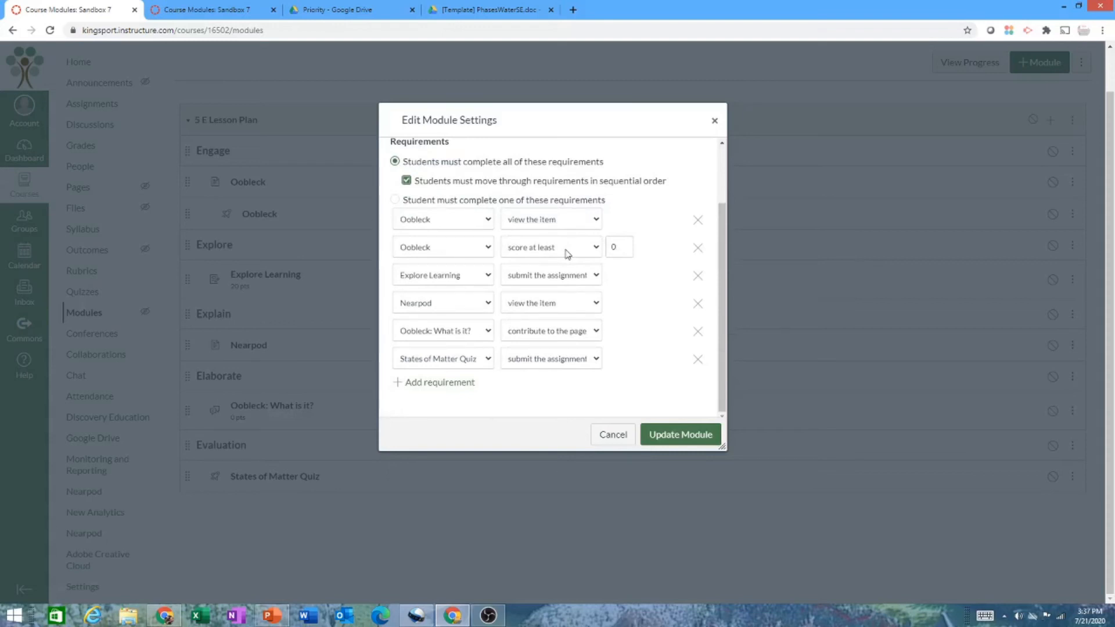
pyautogui.click(619, 245)
pyautogui.click(672, 437)
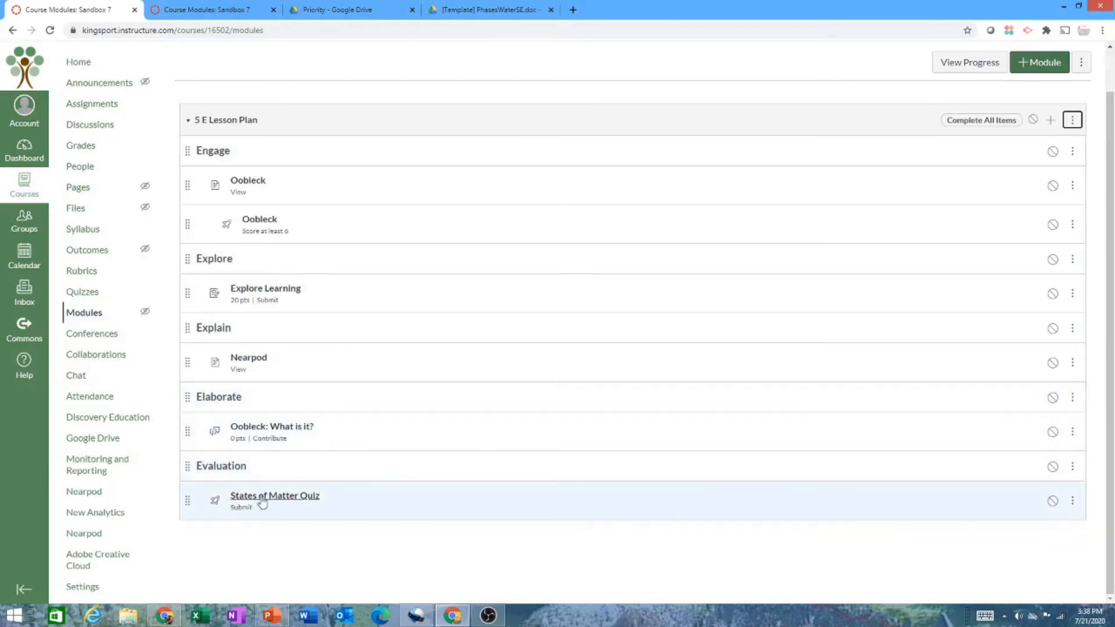
# Add a new module named "Evaluate" with the 5 E Lesson Plan module as its prerequisite
pyautogui.scroll(1, 1028, 159)
pyautogui.scroll(-1, 1029, 161)
pyautogui.click(1043, 62)
pyautogui.click(450, 273)
pyautogui.write('Evaluate')
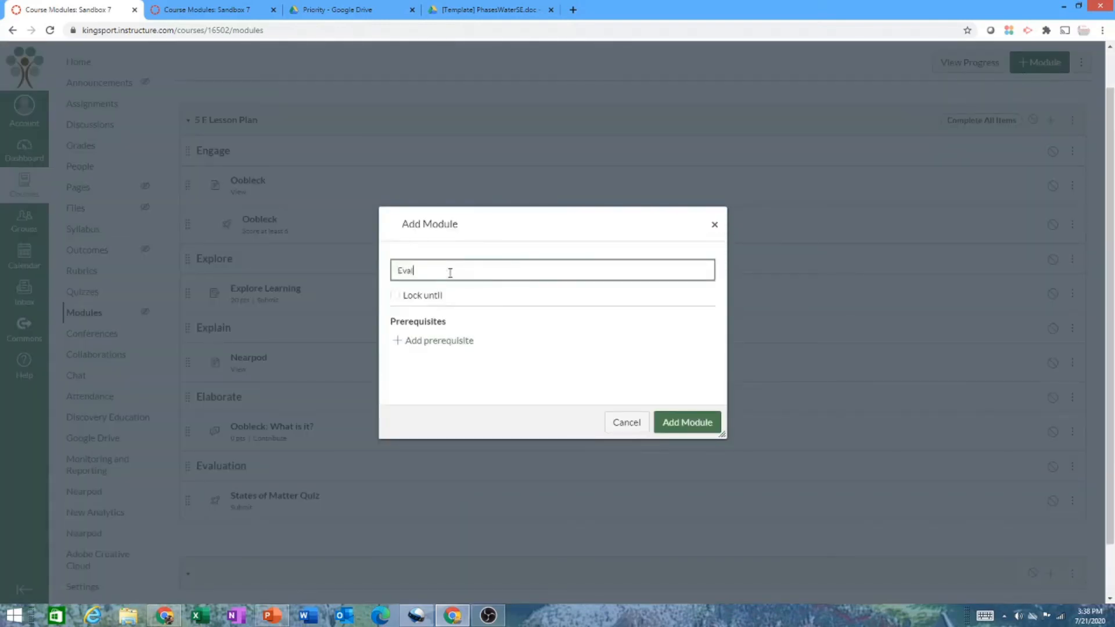
pyautogui.click(398, 343)
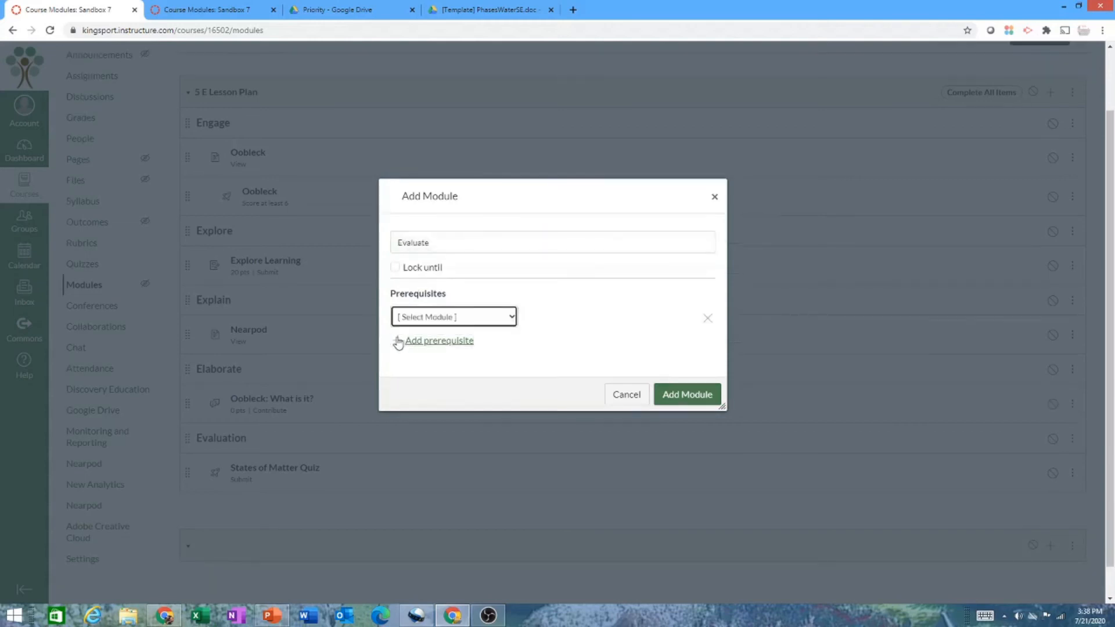
pyautogui.click(482, 318)
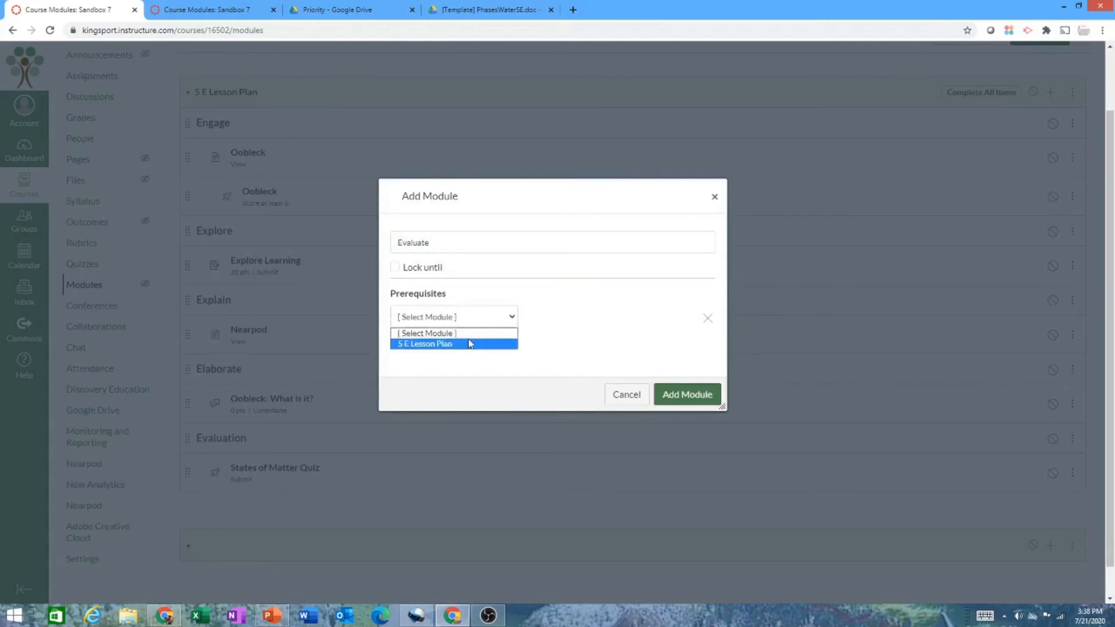
pyautogui.click(470, 343)
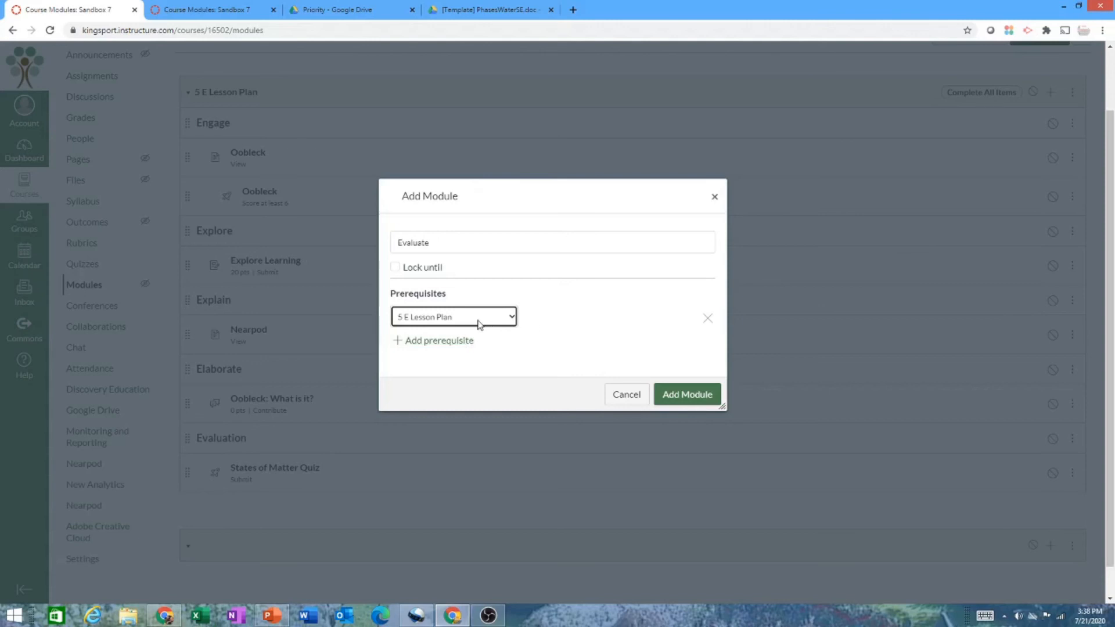
pyautogui.click(684, 393)
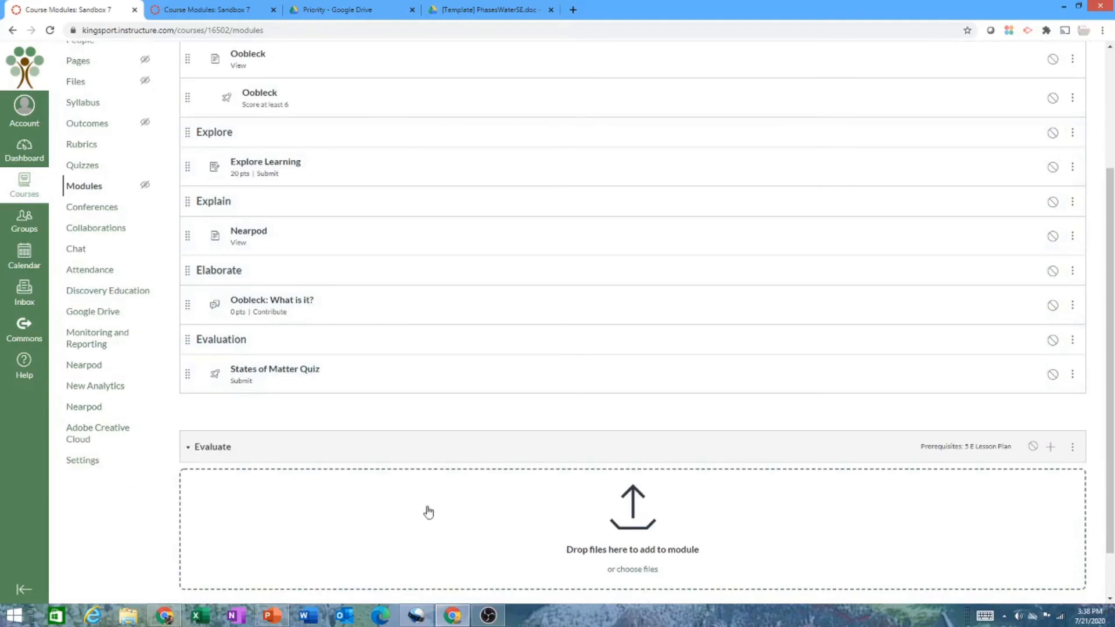
# Move the States of Matter Quiz into the Evaluate module and remove the Evaluation text header from the 5 E Lesson Plan module
pyautogui.moveTo(189, 373); pyautogui.dragTo(198, 471)
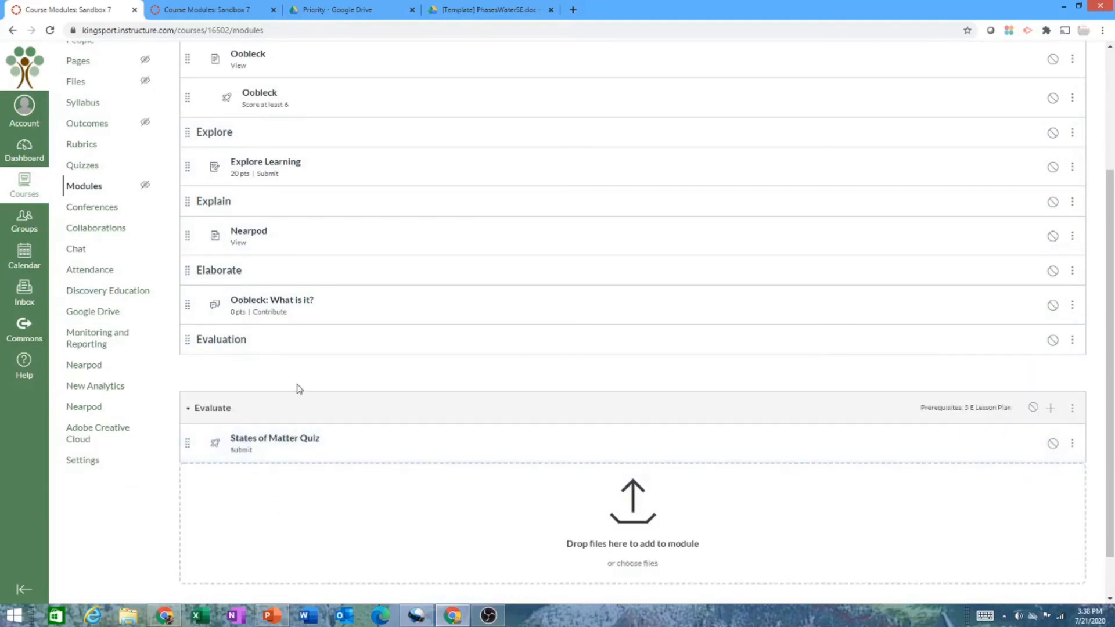
pyautogui.click(1073, 341)
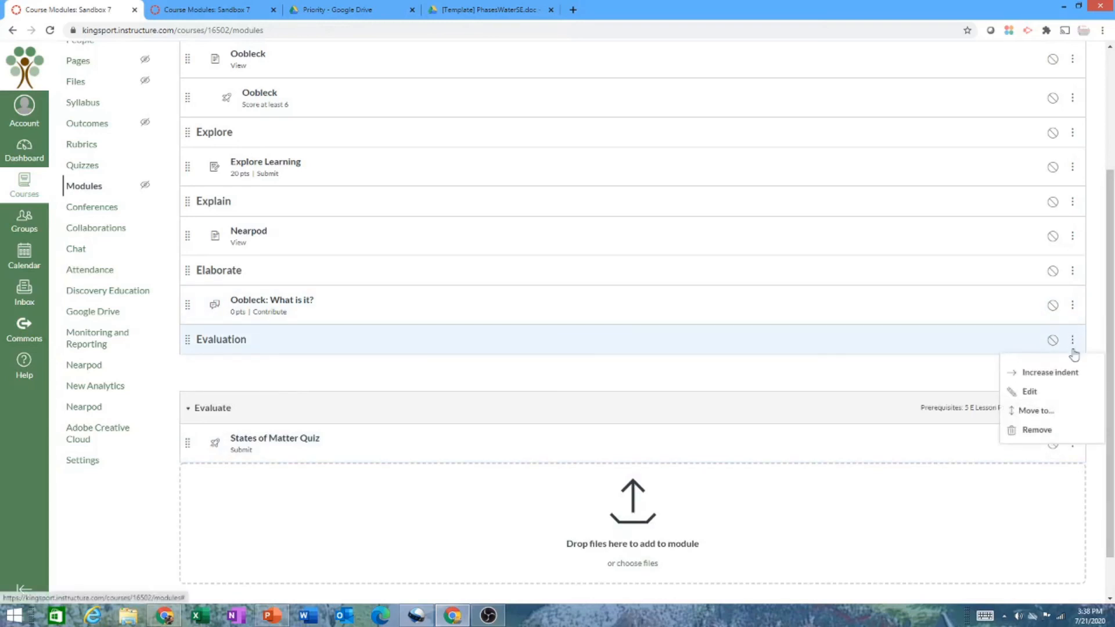
pyautogui.click(1044, 429)
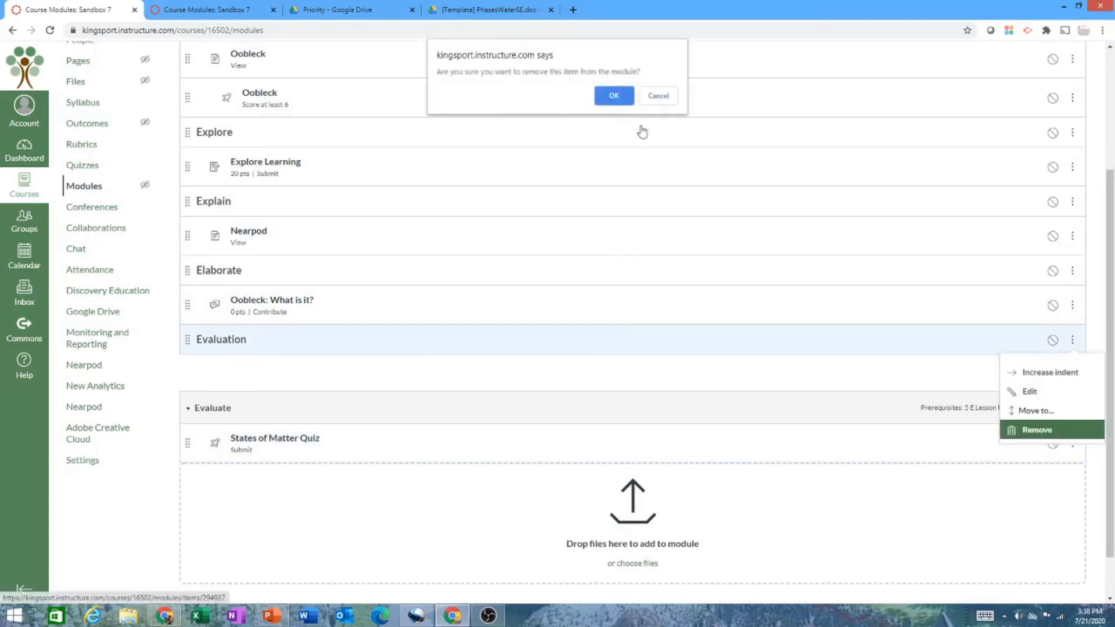
pyautogui.click(614, 95)
# Add a new assignment named "Assessment Assignment" to the Evaluate module without indentation
pyautogui.click(1050, 377)
pyautogui.scroll(1, 491, 233)
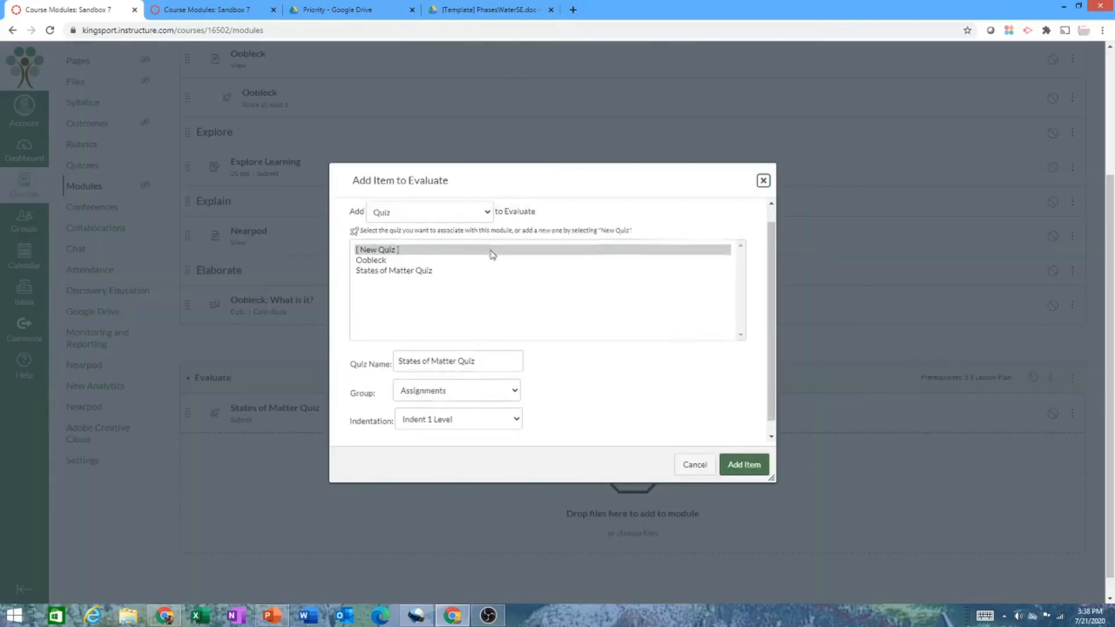
pyautogui.click(459, 228)
pyautogui.click(457, 243)
pyautogui.click(407, 269)
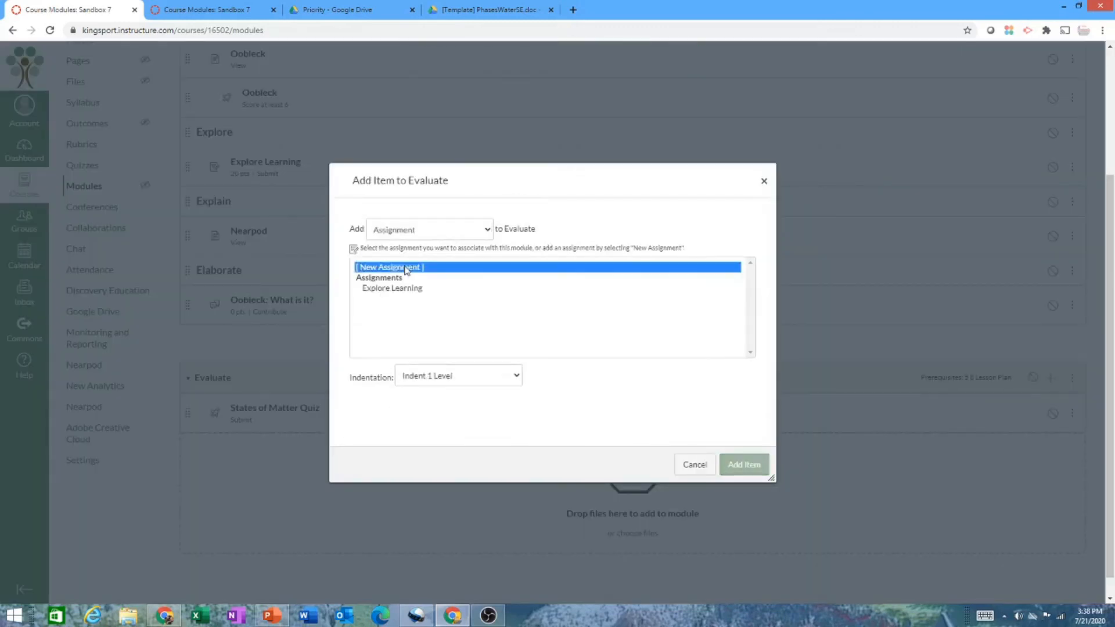
pyautogui.click(442, 380)
pyautogui.write('Assessment Assignment')
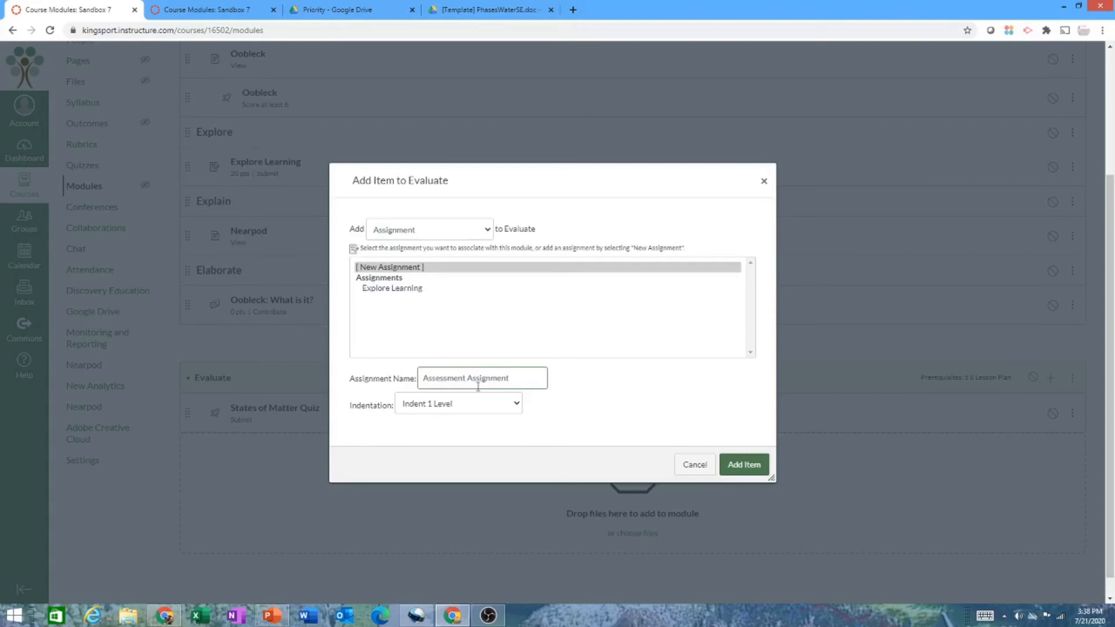
pyautogui.click(504, 409)
pyautogui.click(488, 420)
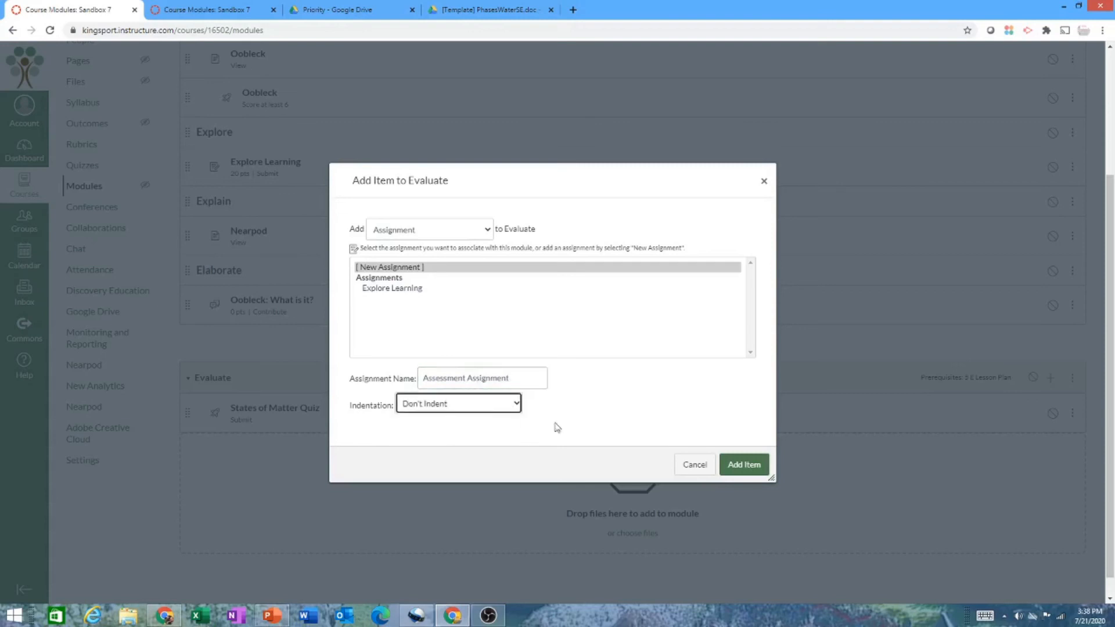
pyautogui.click(744, 464)
pyautogui.scroll(-1, 416, 440)
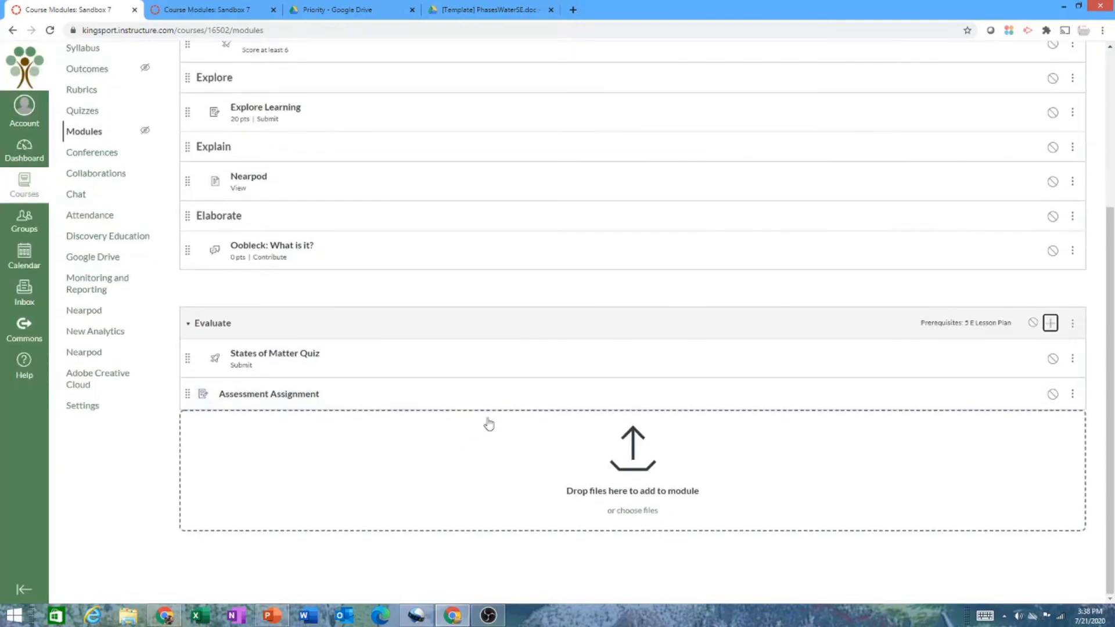
# Add a new discussion topic named "Assessment Talk" to the Evaluate module without indentation, and decrease the States of Matter Quiz's indent
pyautogui.click(1051, 323)
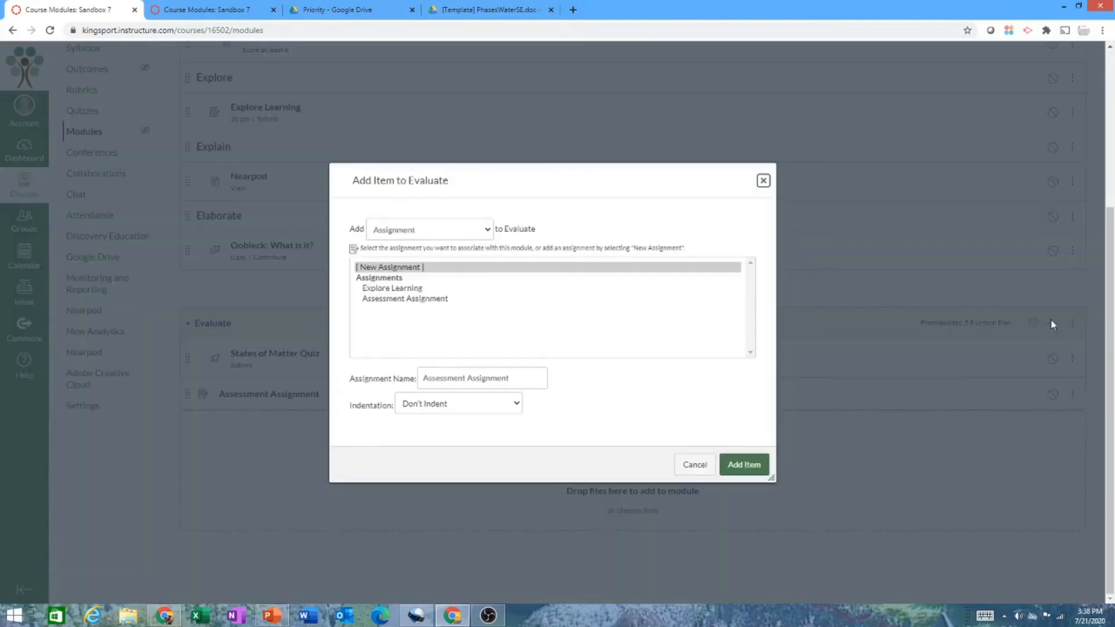
pyautogui.click(424, 236)
pyautogui.click(423, 287)
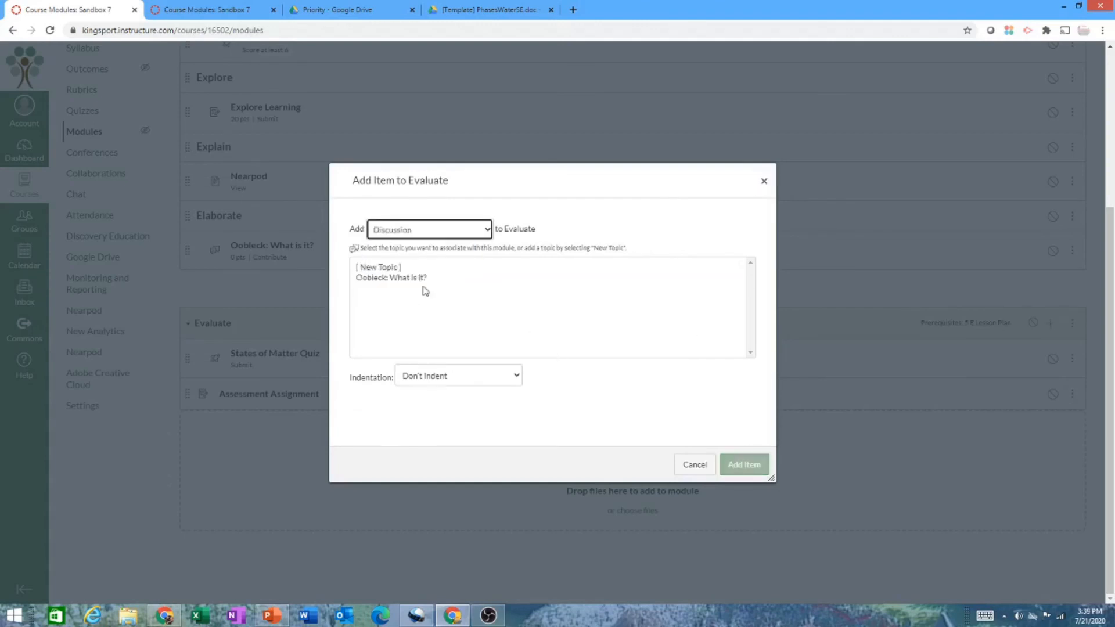
pyautogui.click(395, 268)
pyautogui.click(470, 376)
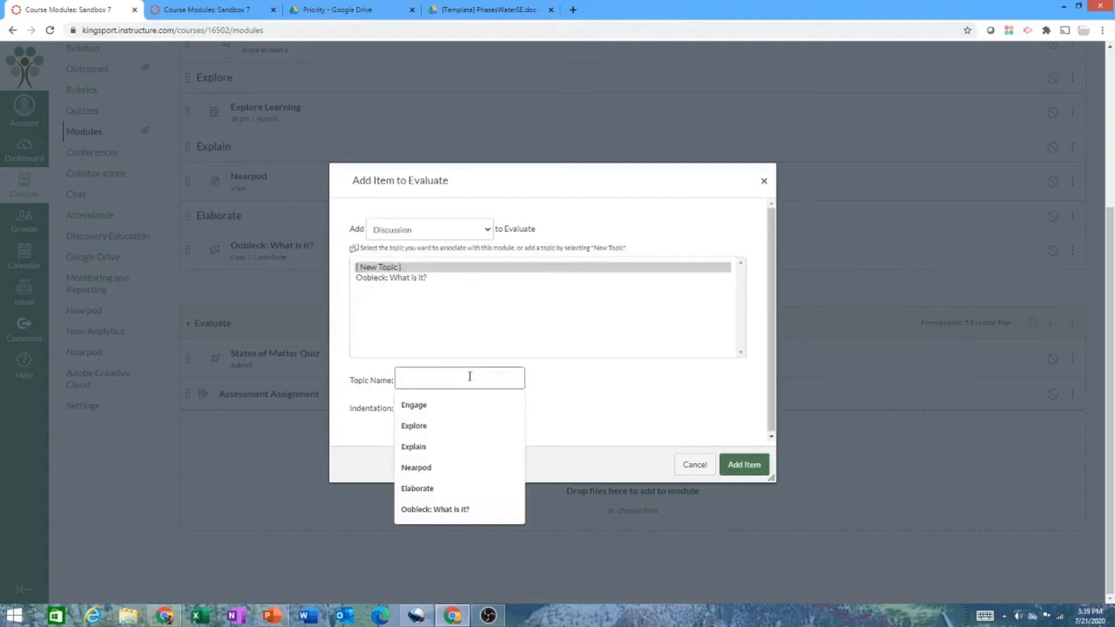
pyautogui.write('Asssessment T')
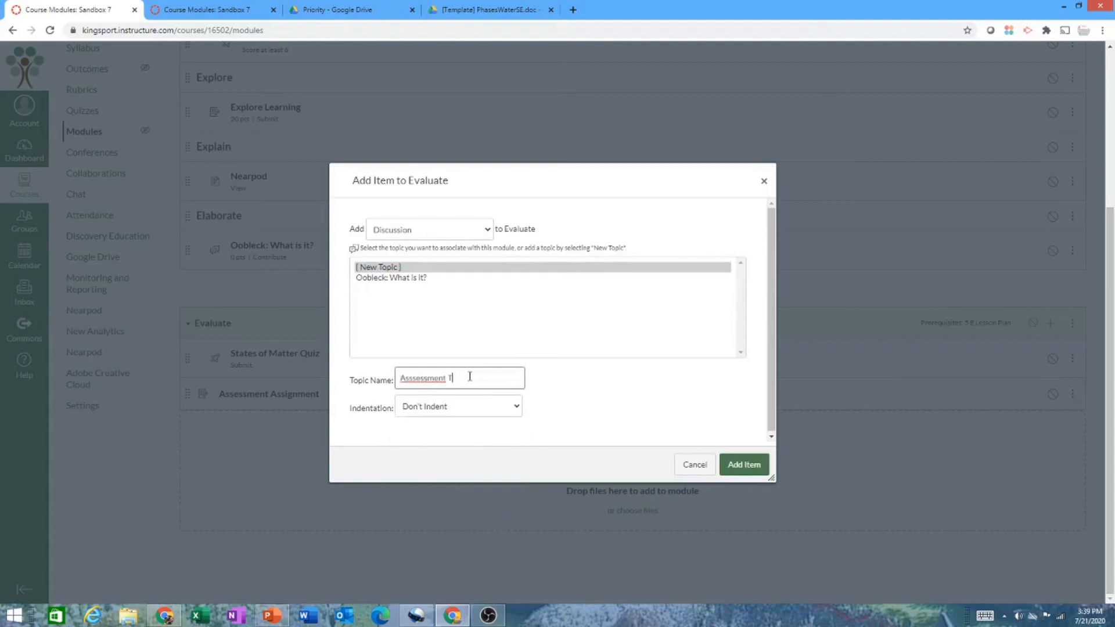
pyautogui.rightClick(427, 383)
pyautogui.click(447, 392)
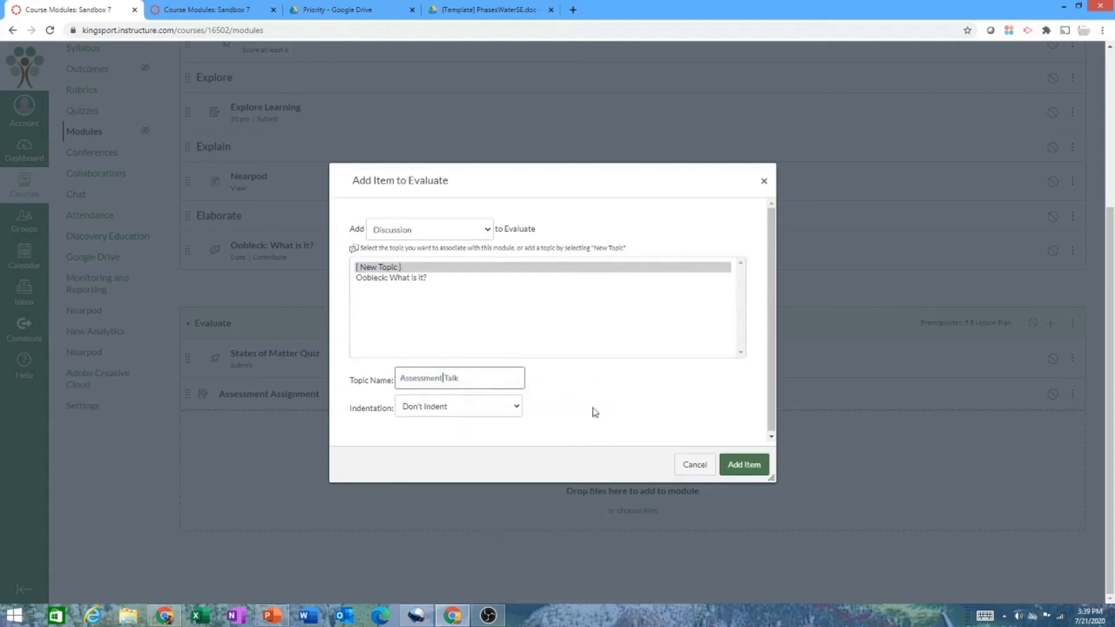
pyautogui.click(730, 463)
pyautogui.click(1073, 360)
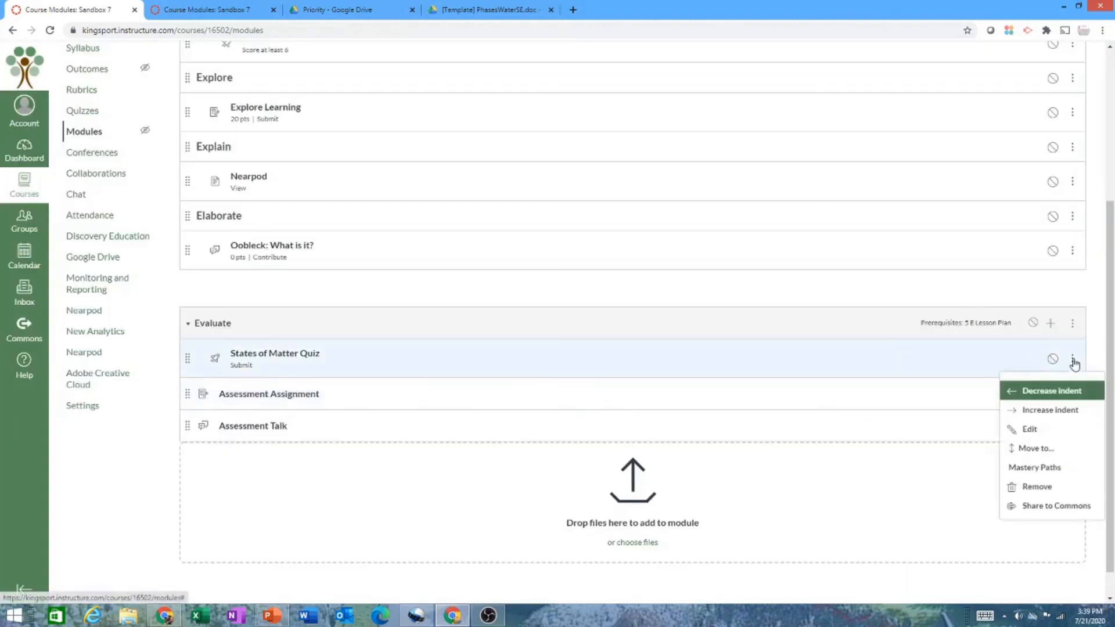
pyautogui.click(1066, 392)
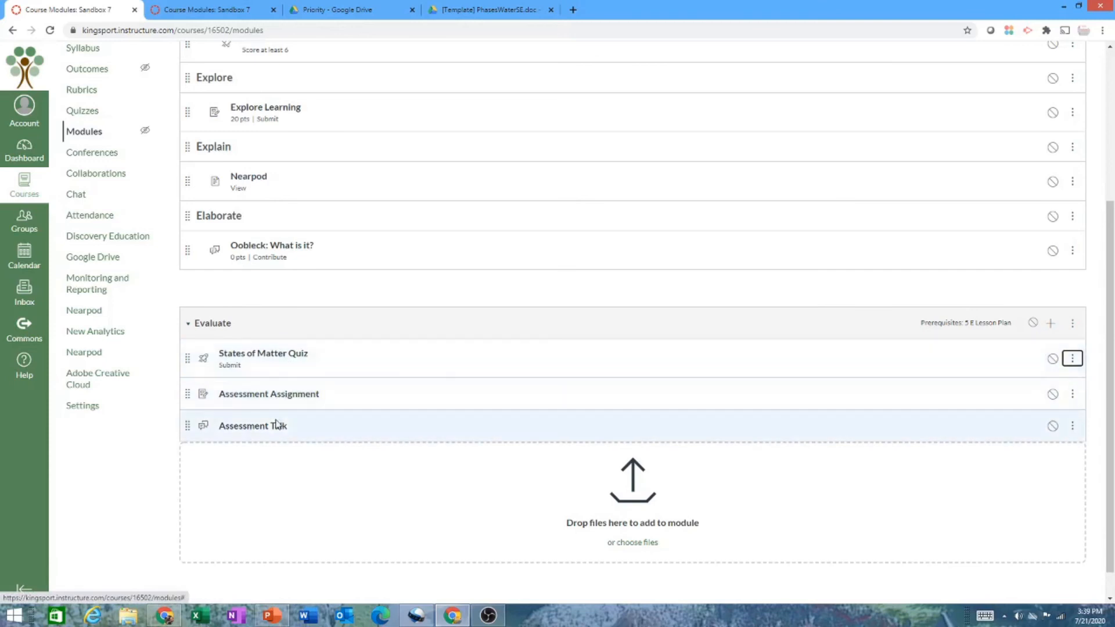
# In the Evaluate module's settings, add a requirement that students submit the assignment for Assessment Assignment
pyautogui.click(1072, 323)
pyautogui.click(1040, 356)
pyautogui.scroll(-1, 475, 337)
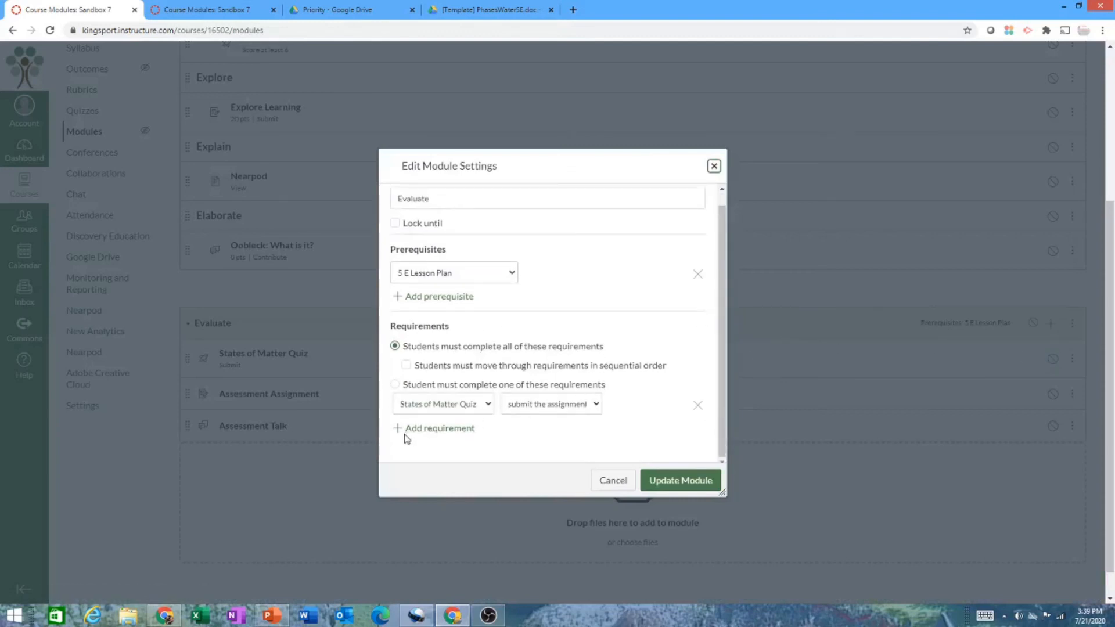
pyautogui.click(403, 430)
pyautogui.click(481, 409)
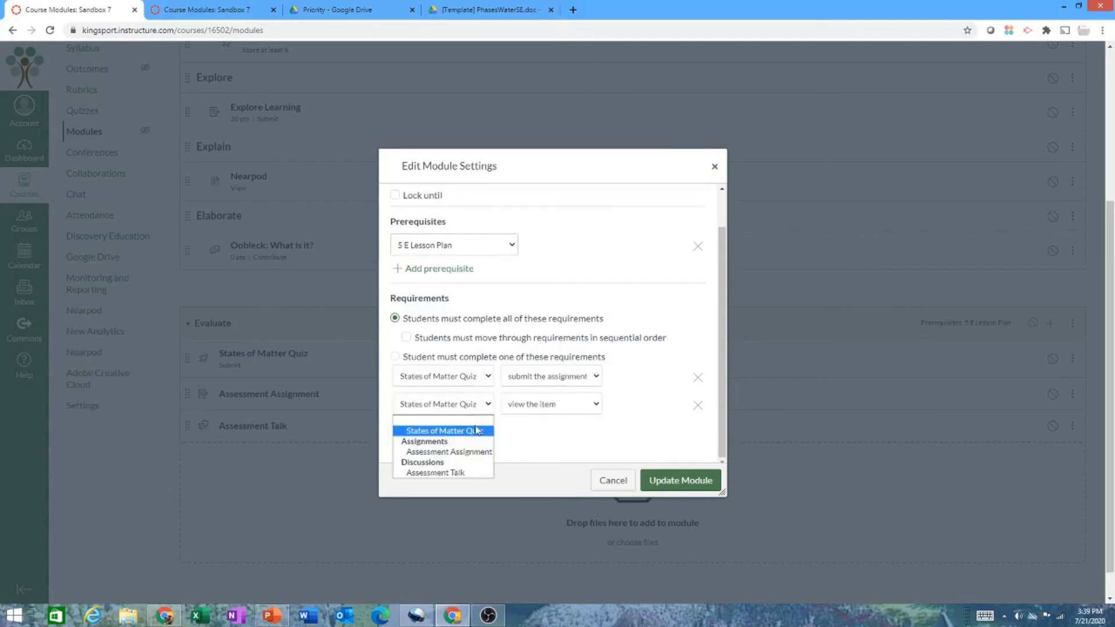
pyautogui.click(464, 451)
pyautogui.click(583, 411)
pyautogui.click(574, 442)
# Add a requirement that students contribute to the page for Assessment Talk
pyautogui.click(403, 428)
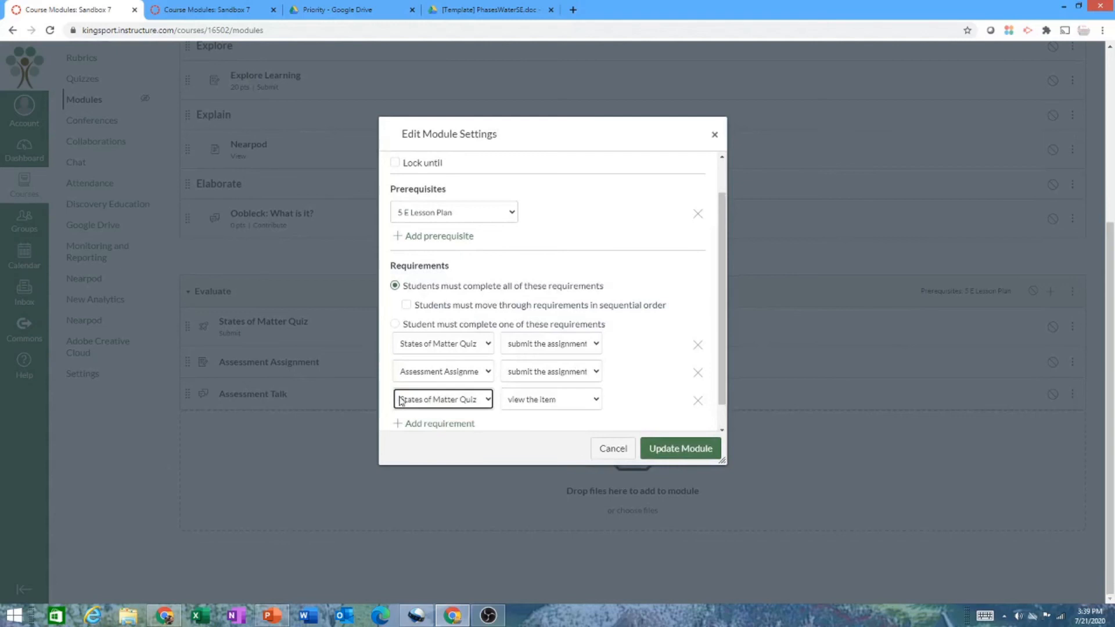
pyautogui.click(480, 406)
pyautogui.click(459, 468)
pyautogui.click(569, 403)
pyautogui.click(569, 426)
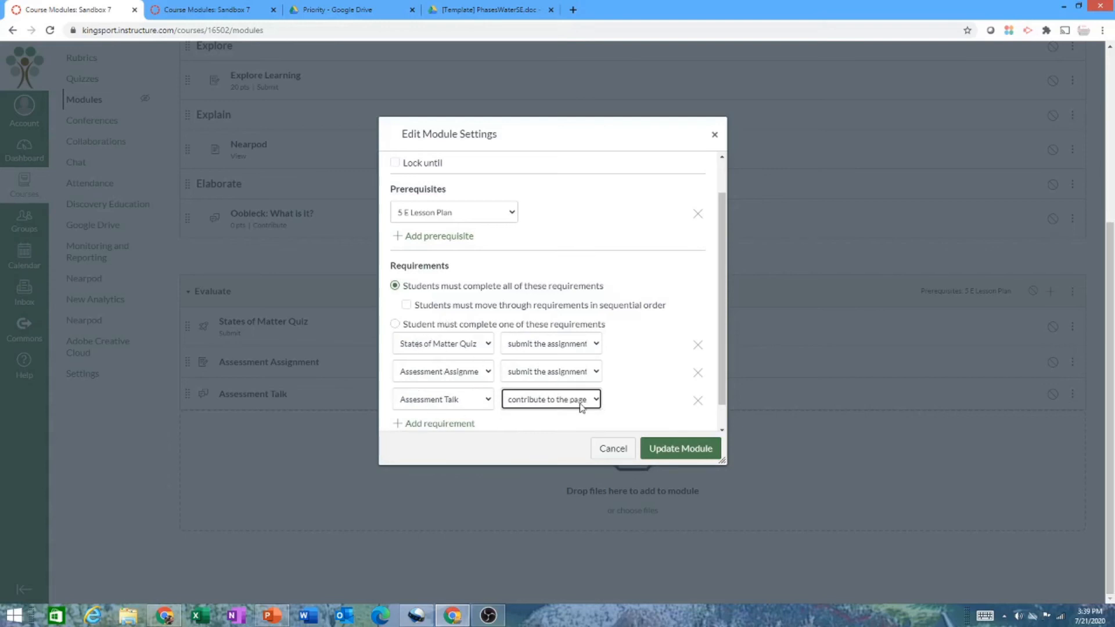
# Require students to complete only one of the Evaluate module's requirements and update the module
pyautogui.click(394, 325)
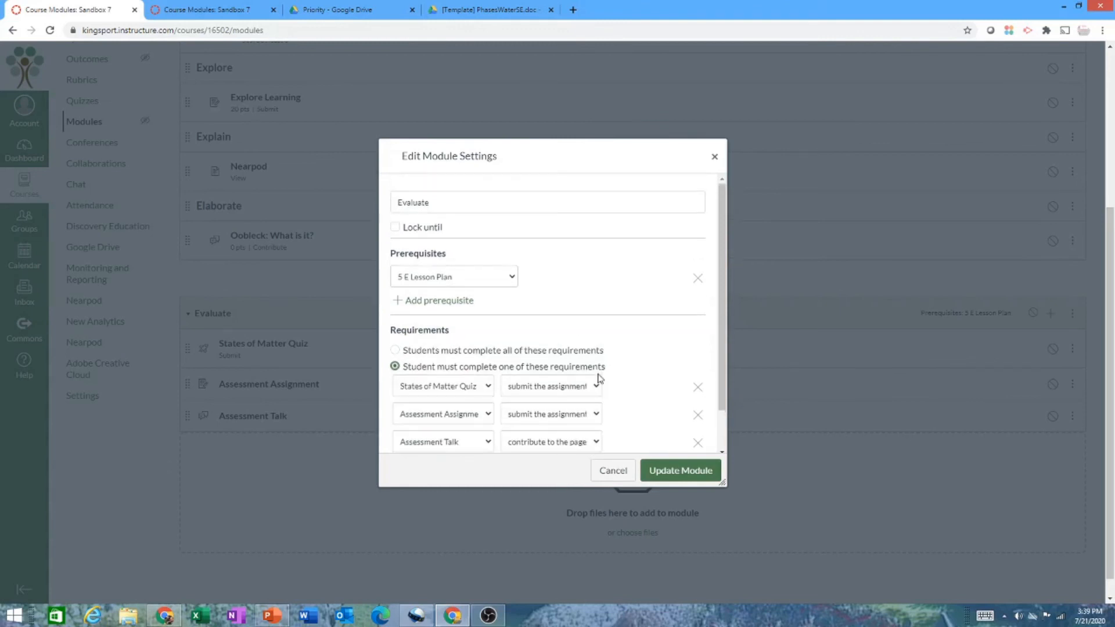
pyautogui.scroll(-1, 597, 381)
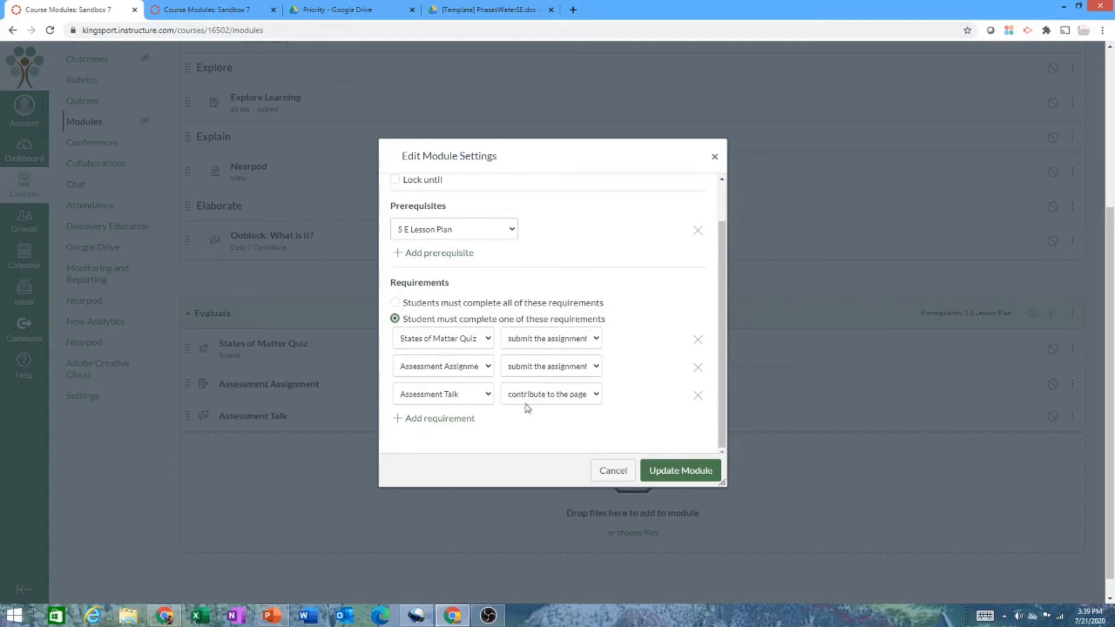
pyautogui.click(665, 470)
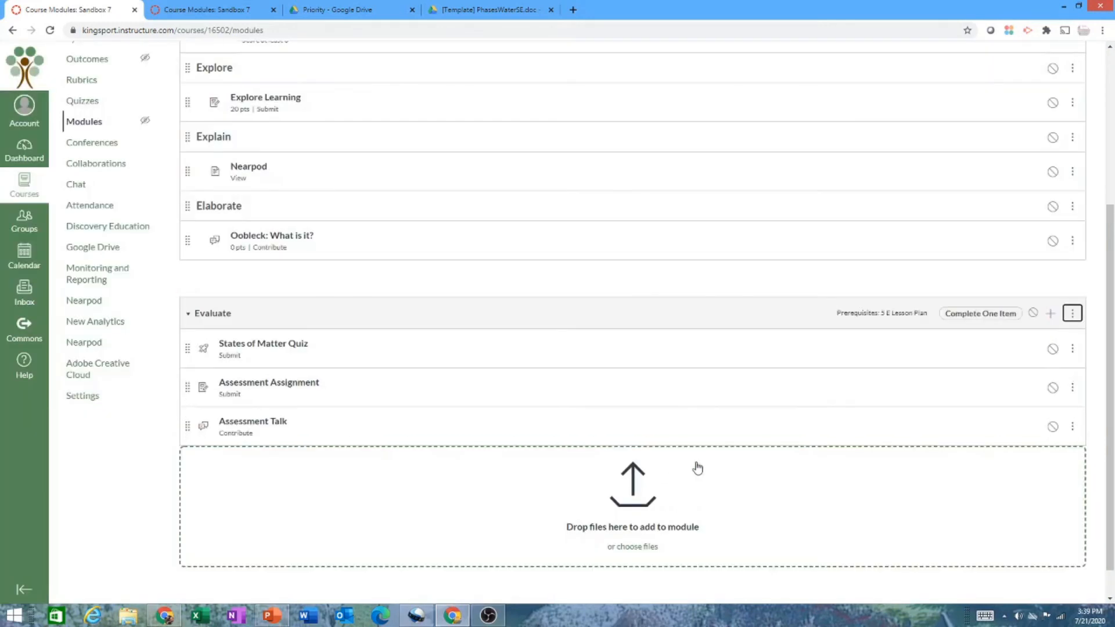
# Review the items and completion requirements of the 5 E Lesson Plan and Evaluate modules
pyautogui.scroll(3, 831, 464)
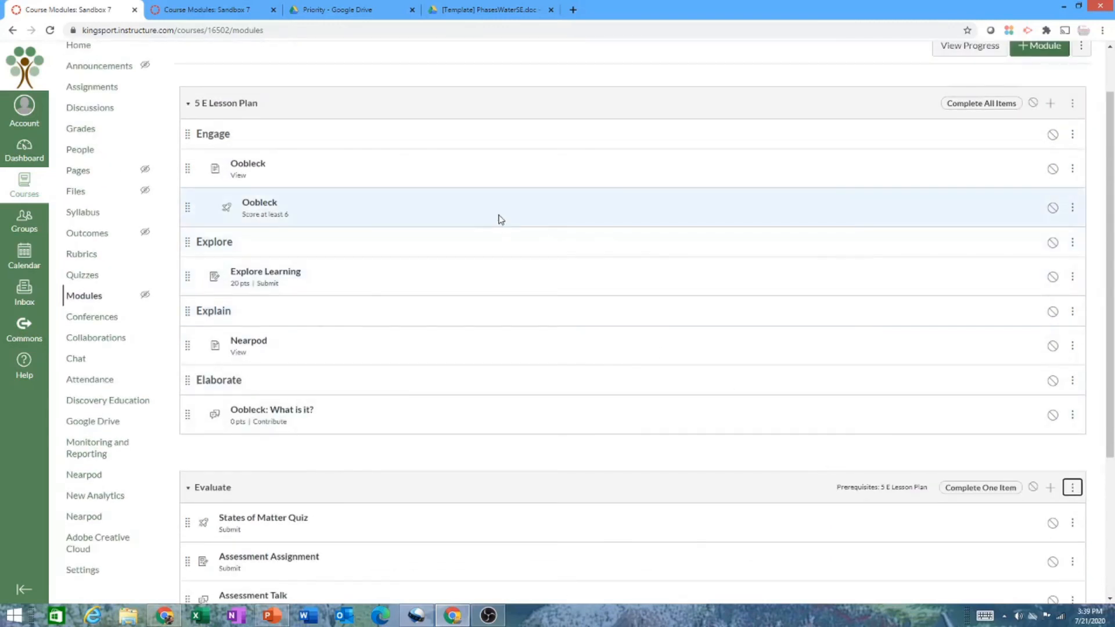
pyautogui.scroll(-1, 346, 513)
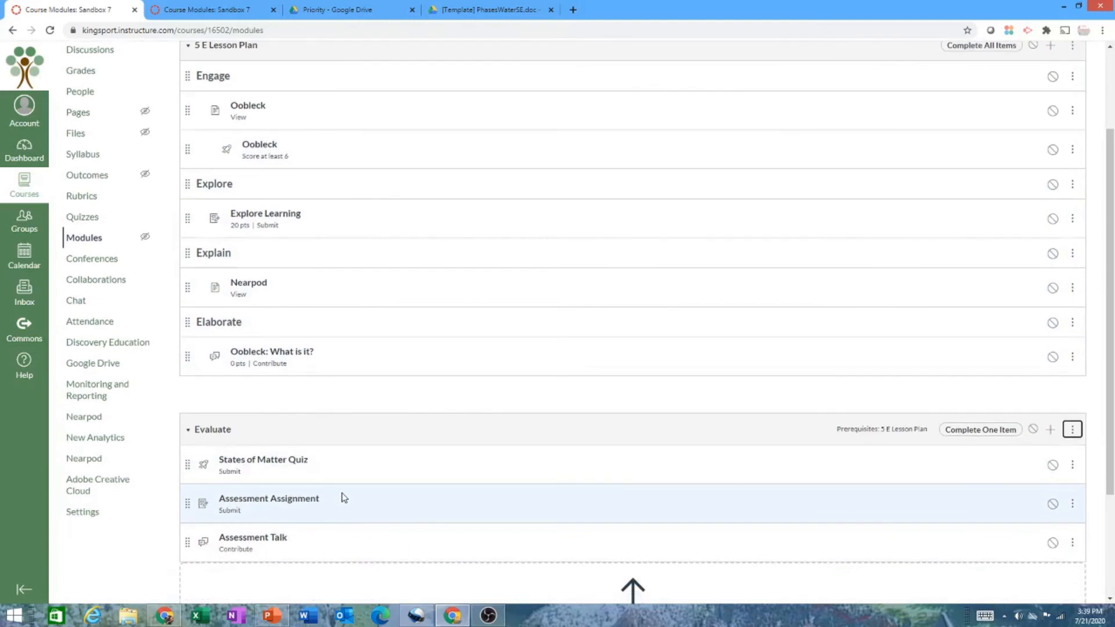
pyautogui.scroll(1, 345, 488)
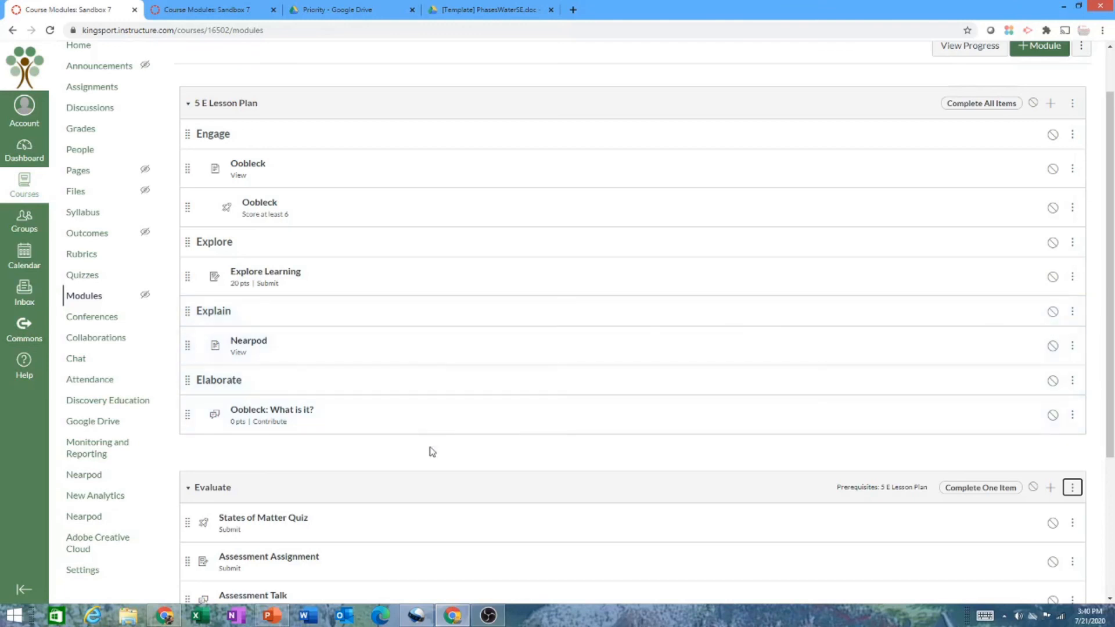
pyautogui.scroll(-1, 432, 452)
pyautogui.scroll(1, 433, 452)
pyautogui.scroll(-1, 430, 452)
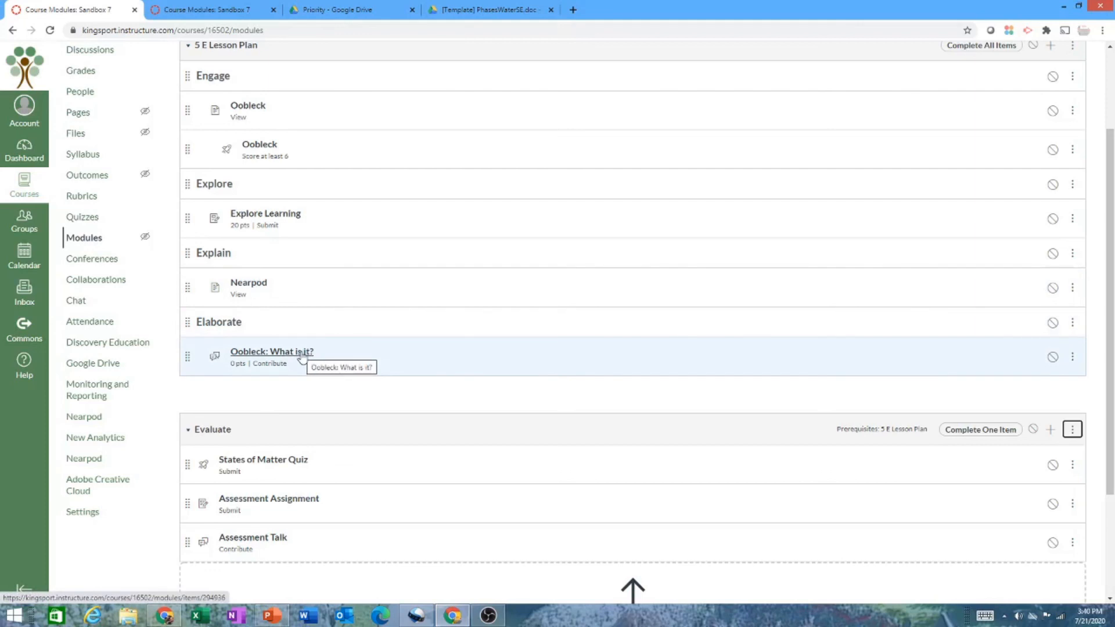
pyautogui.scroll(-1, 316, 353)
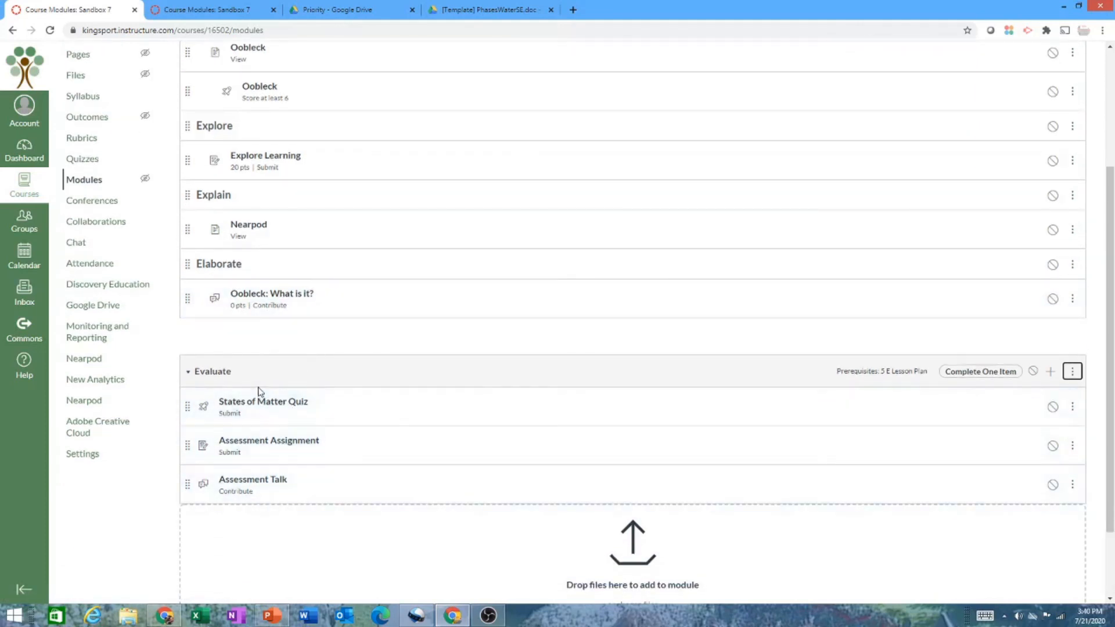
pyautogui.scroll(1, 302, 404)
pyautogui.scroll(2, 308, 402)
pyautogui.scroll(-2, 296, 233)
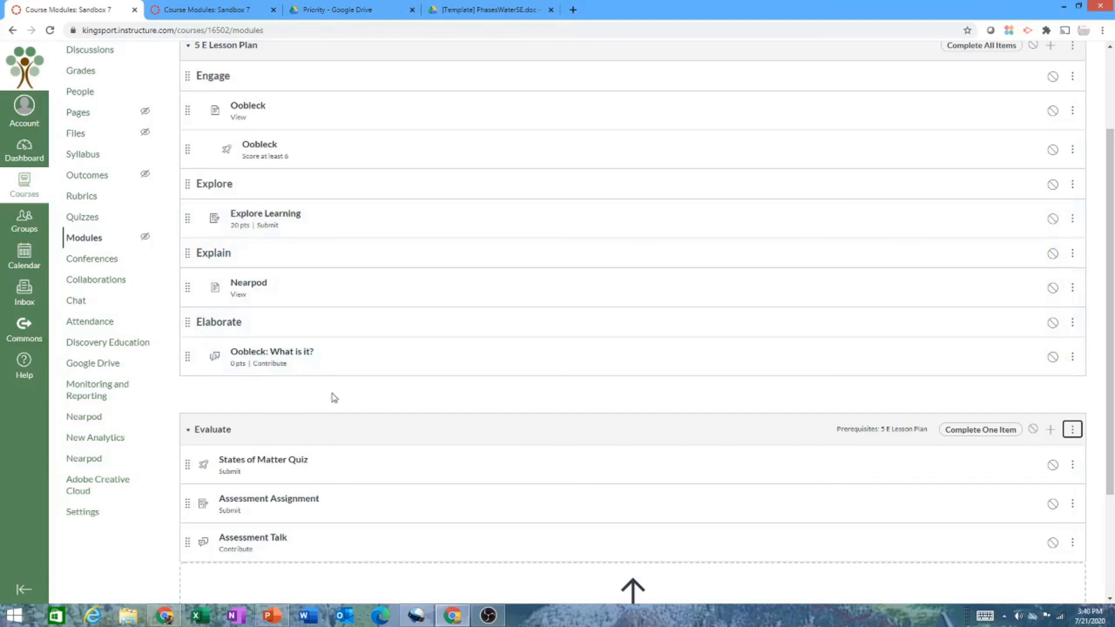
pyautogui.scroll(2, 320, 394)
pyautogui.scroll(-3, 320, 394)
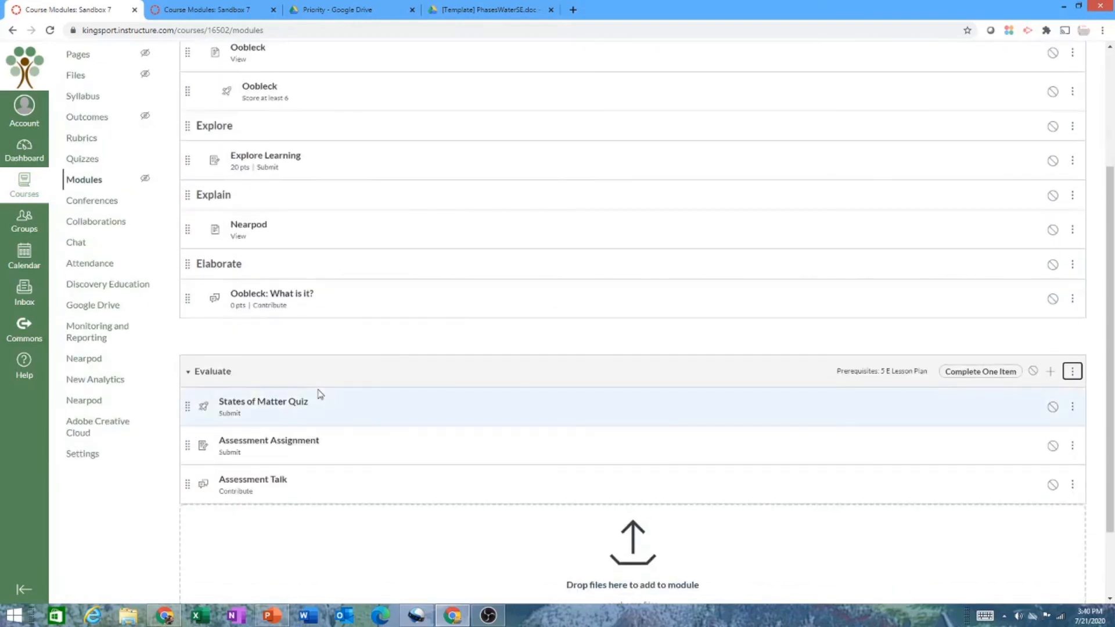
pyautogui.scroll(2, 320, 394)
pyautogui.scroll(-1, 319, 390)
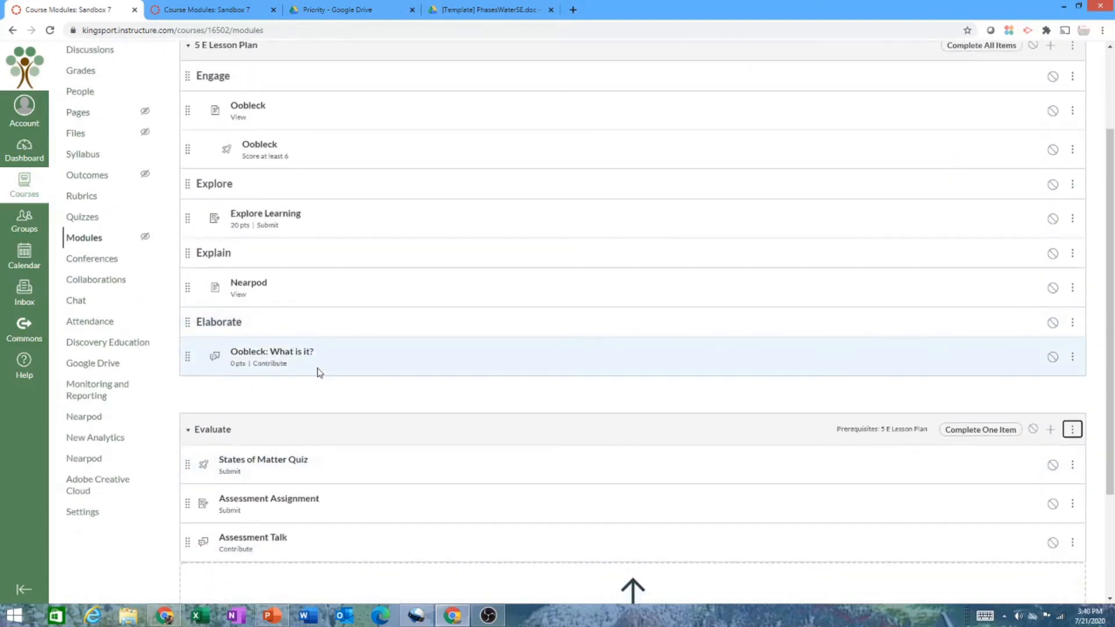
# Preview the course in Student View from the course settings, and leave Student View
pyautogui.click(88, 514)
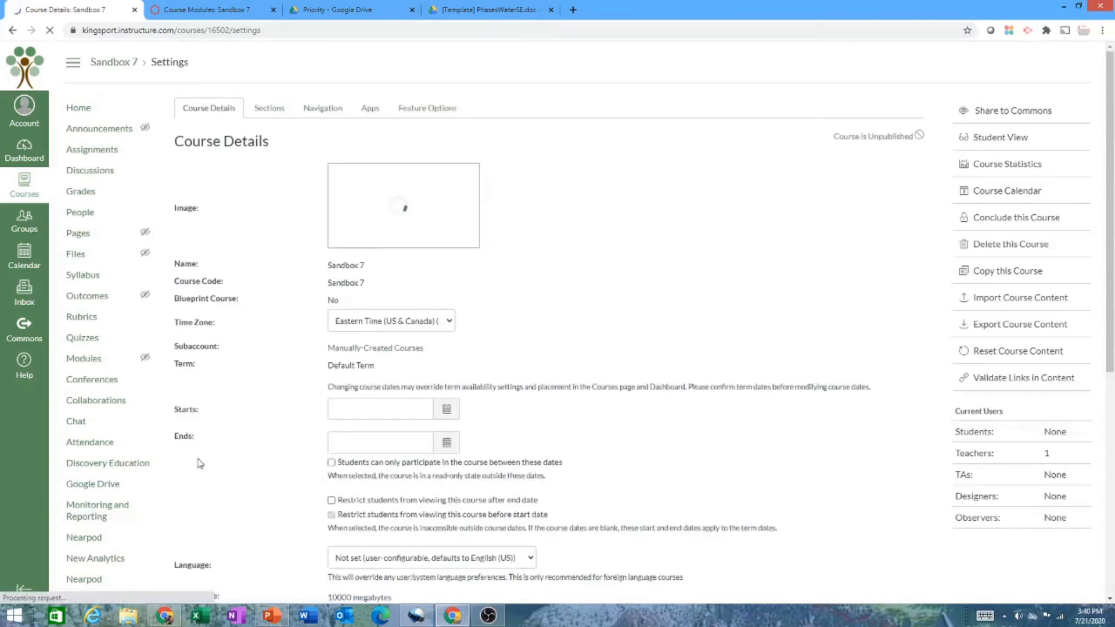
pyautogui.click(1004, 142)
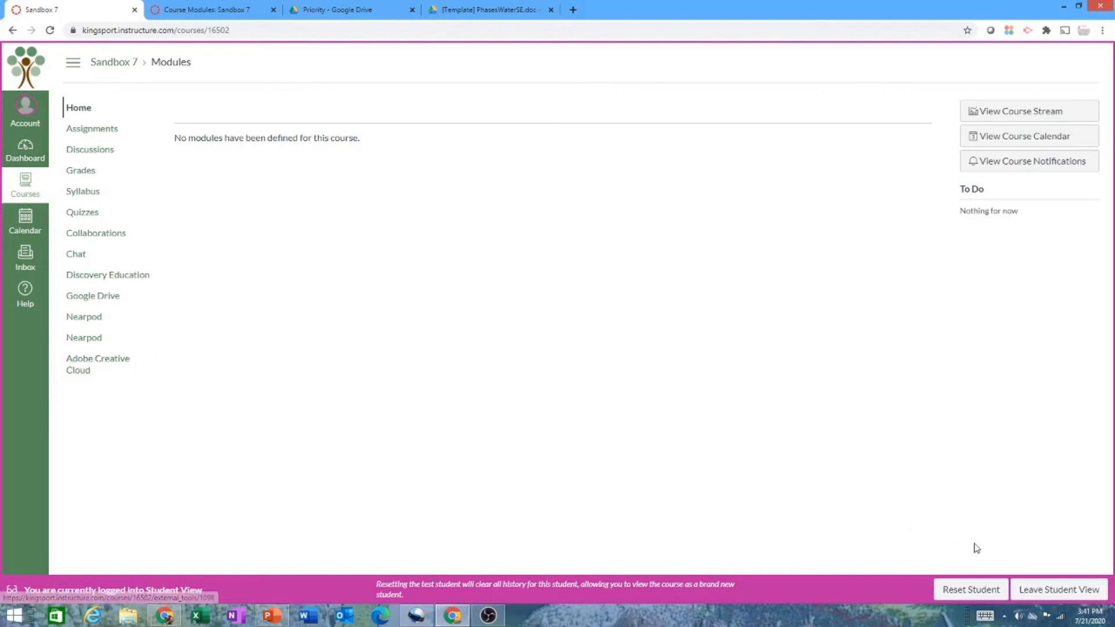
pyautogui.click(1052, 590)
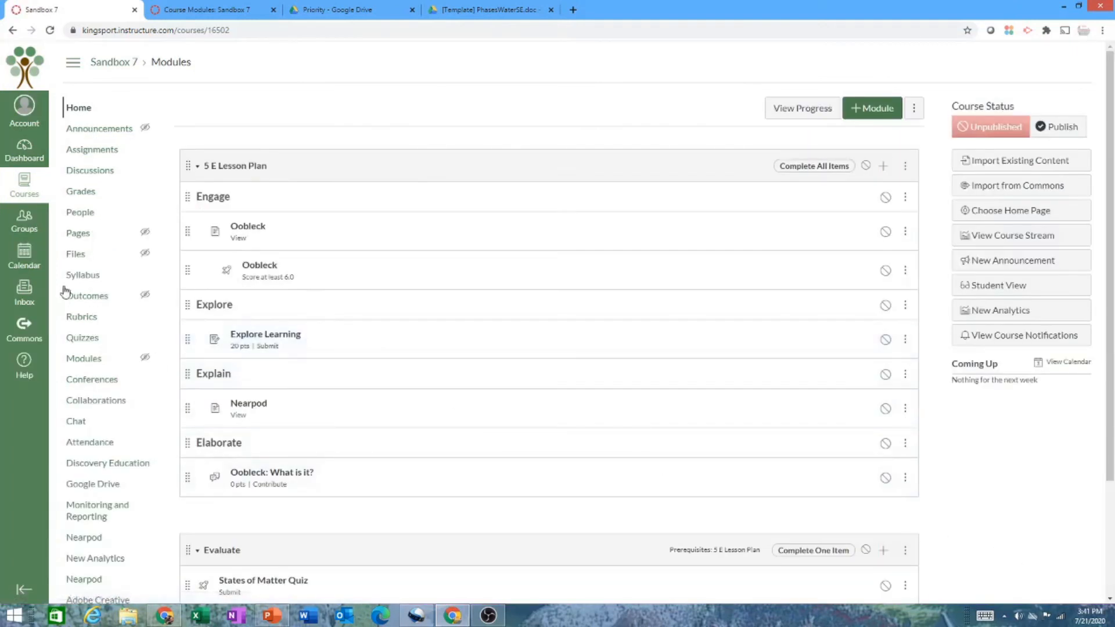
# Publish the 5 E Lesson Plan module together with all its items
pyautogui.click(87, 361)
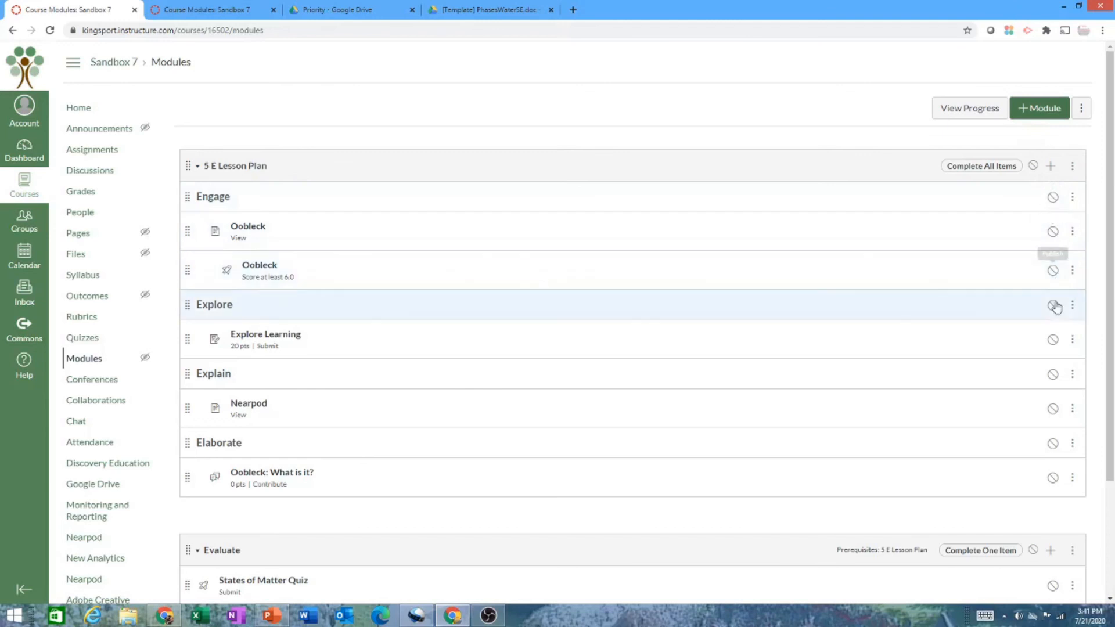
pyautogui.click(1053, 198)
pyautogui.click(1032, 167)
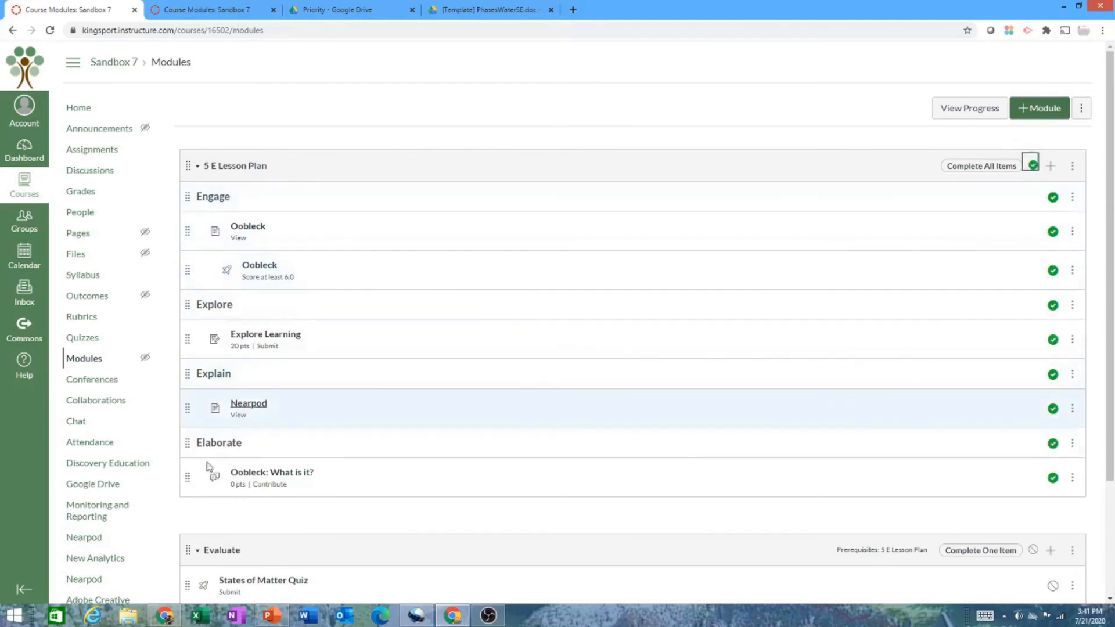
# Check how the published 5 E Lesson Plan module appears in Student View, and return to the teacher view
pyautogui.scroll(-3, 125, 482)
pyautogui.click(96, 490)
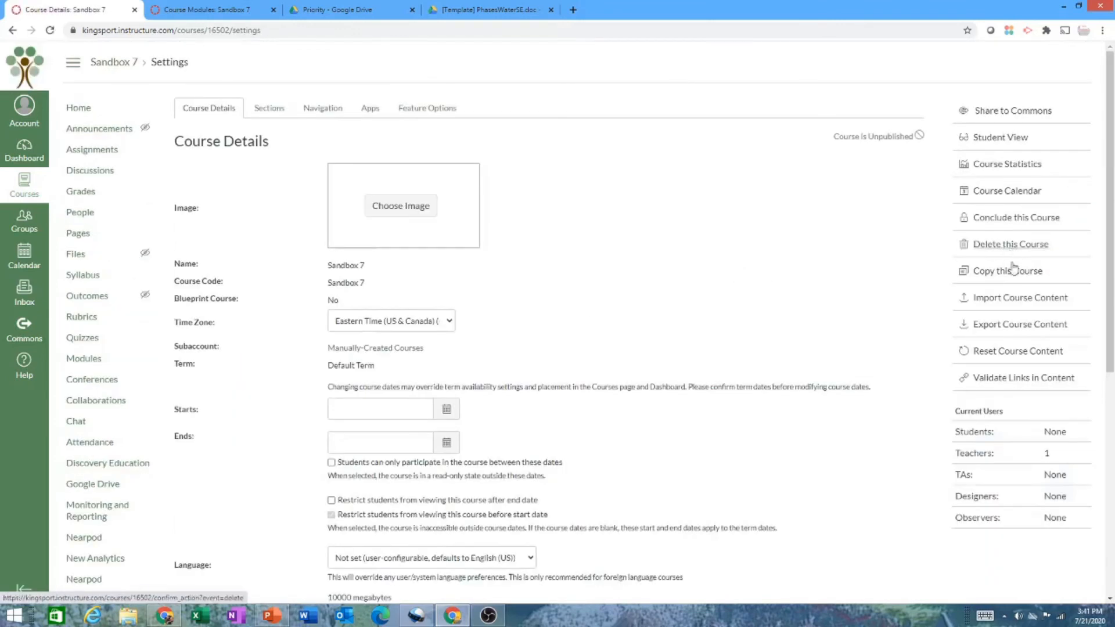
pyautogui.click(1006, 143)
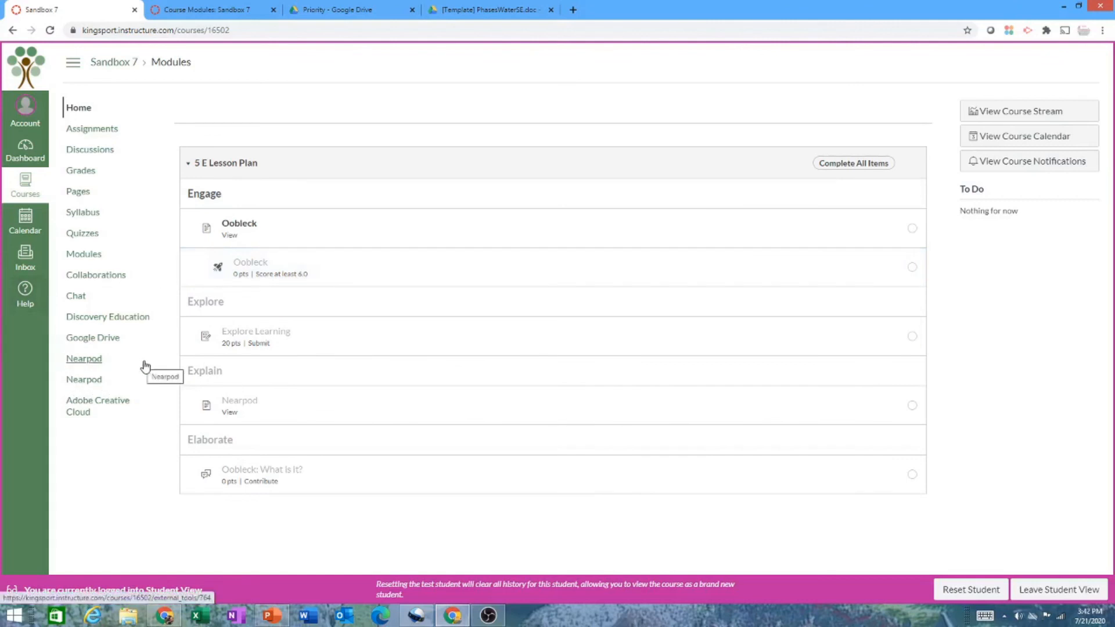
pyautogui.click(28, 292)
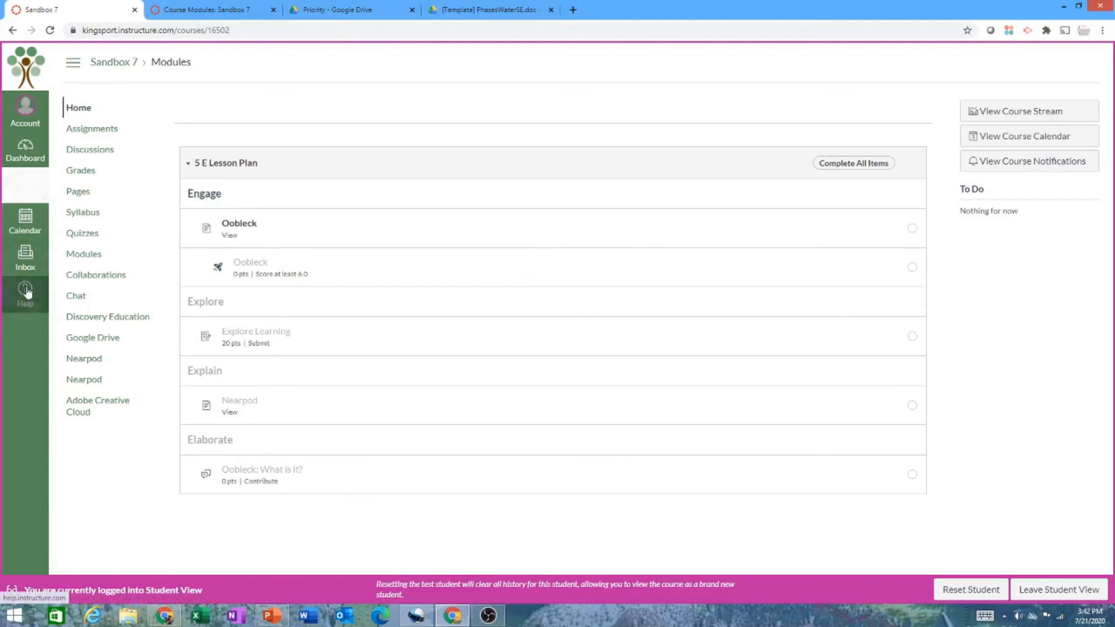
pyautogui.click(419, 138)
pyautogui.click(1036, 586)
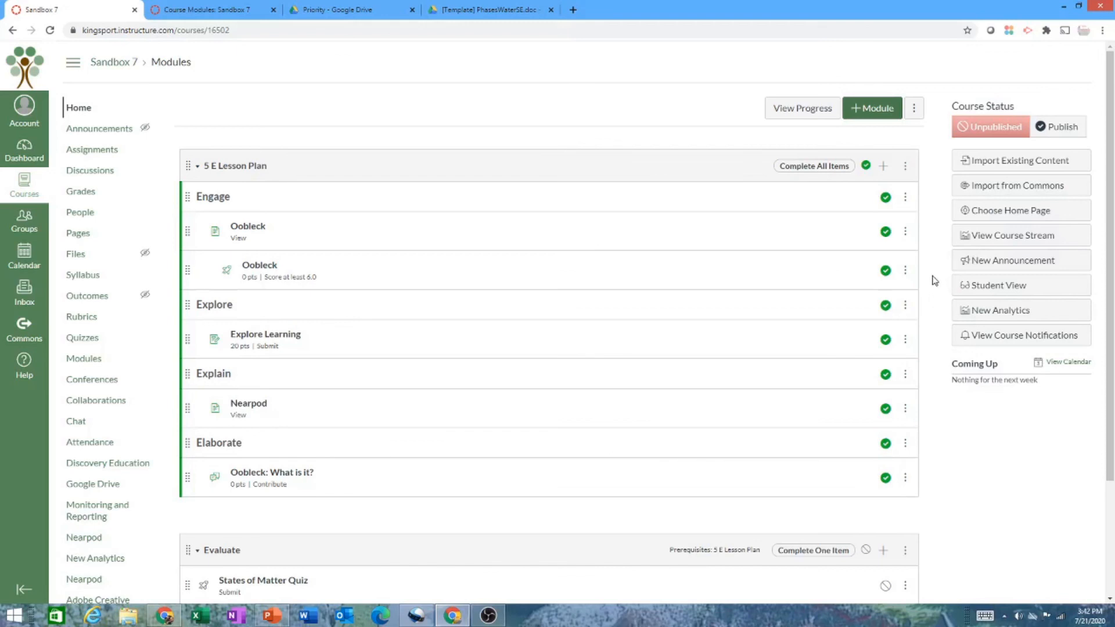
# Create a content export of the Sandbox 7 course with the Course export type
pyautogui.scroll(-3, 933, 279)
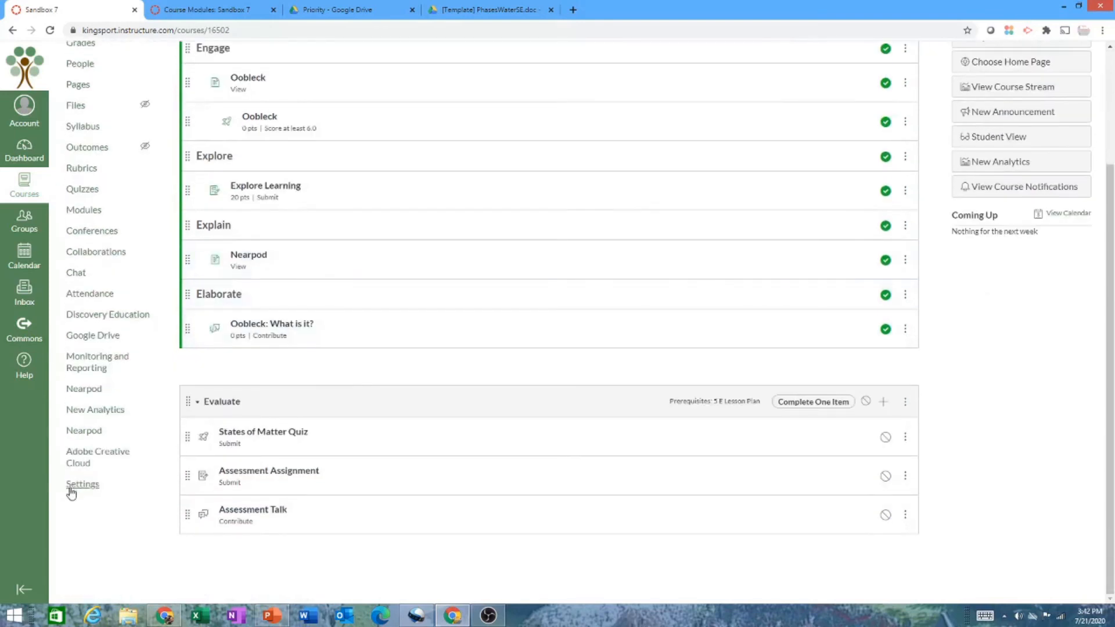
pyautogui.click(75, 489)
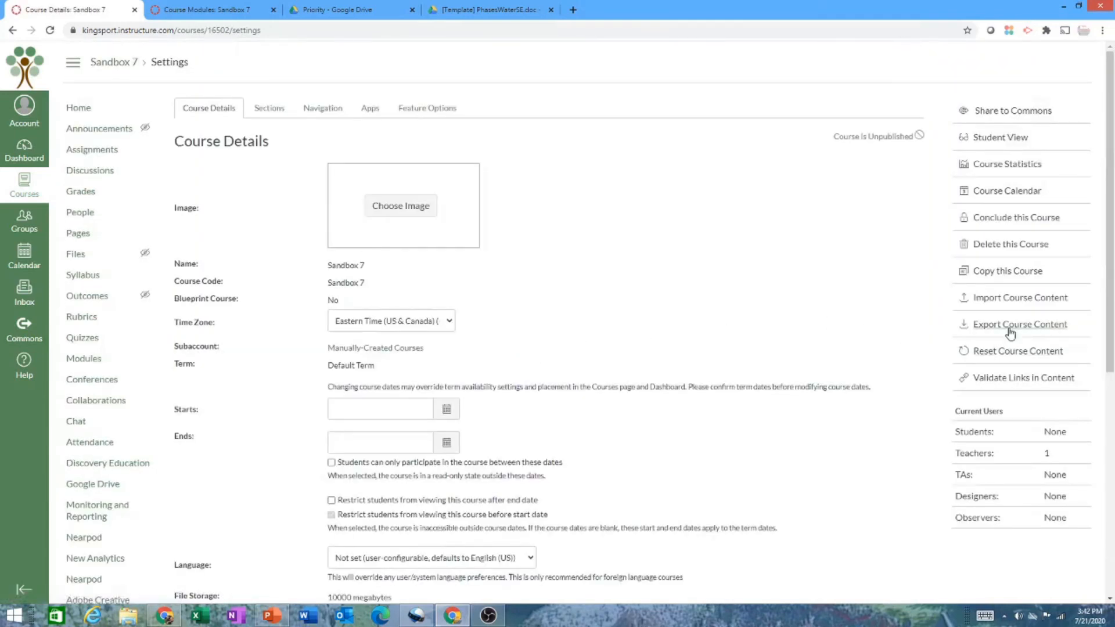
pyautogui.click(1011, 333)
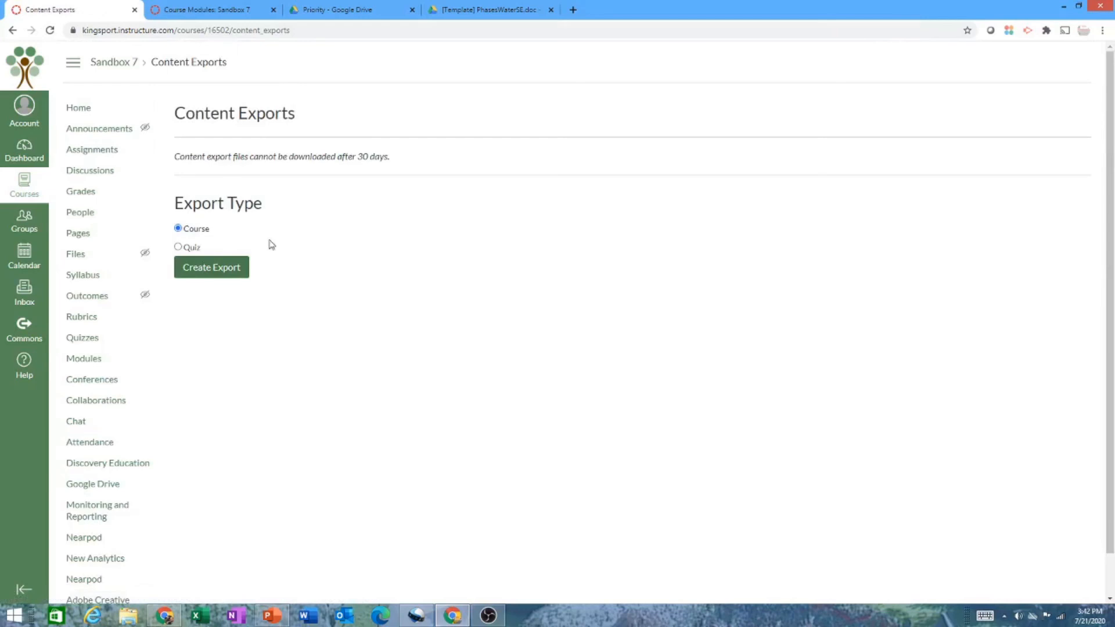
pyautogui.click(206, 271)
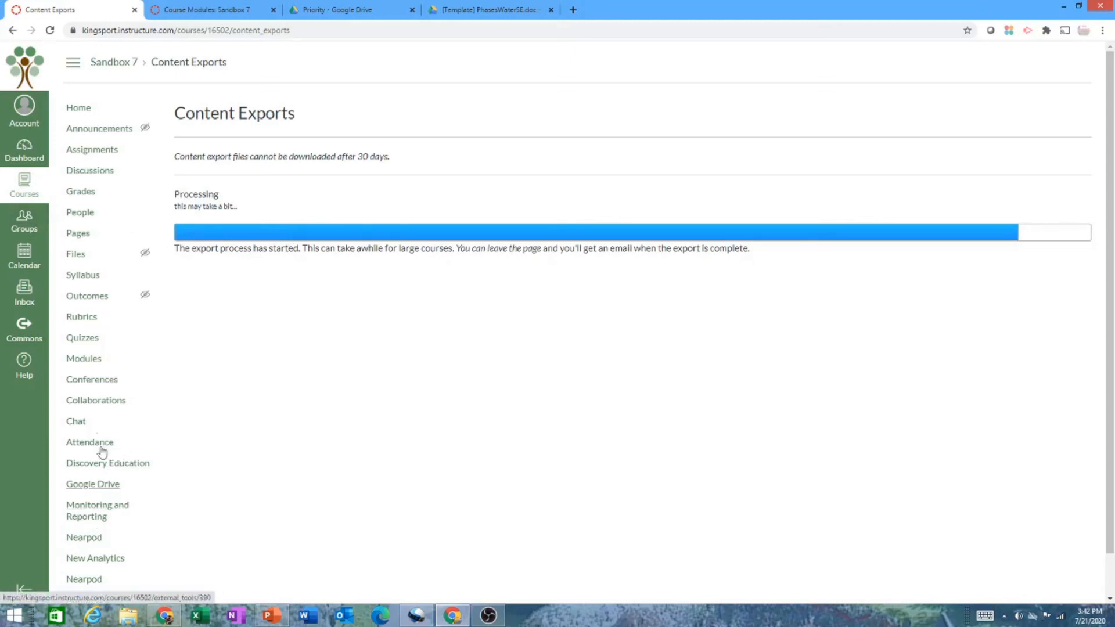
# Open the content import from the Sandbox 7 course settings and set the content type to Copy a Canvas Course
pyautogui.scroll(-1, 79, 557)
pyautogui.click(83, 587)
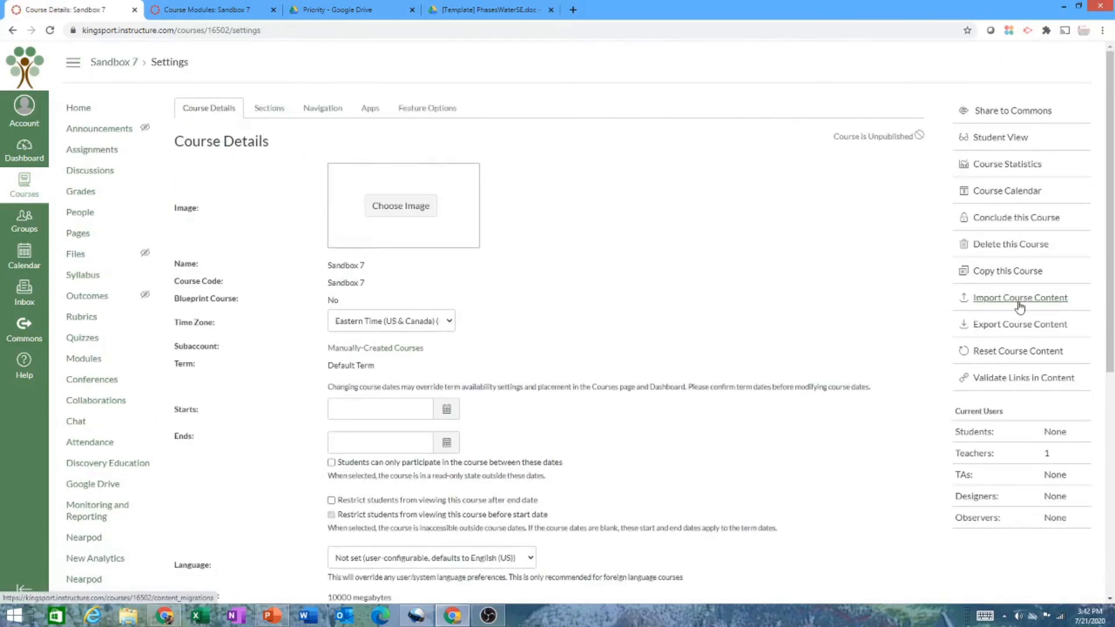
pyautogui.click(1021, 299)
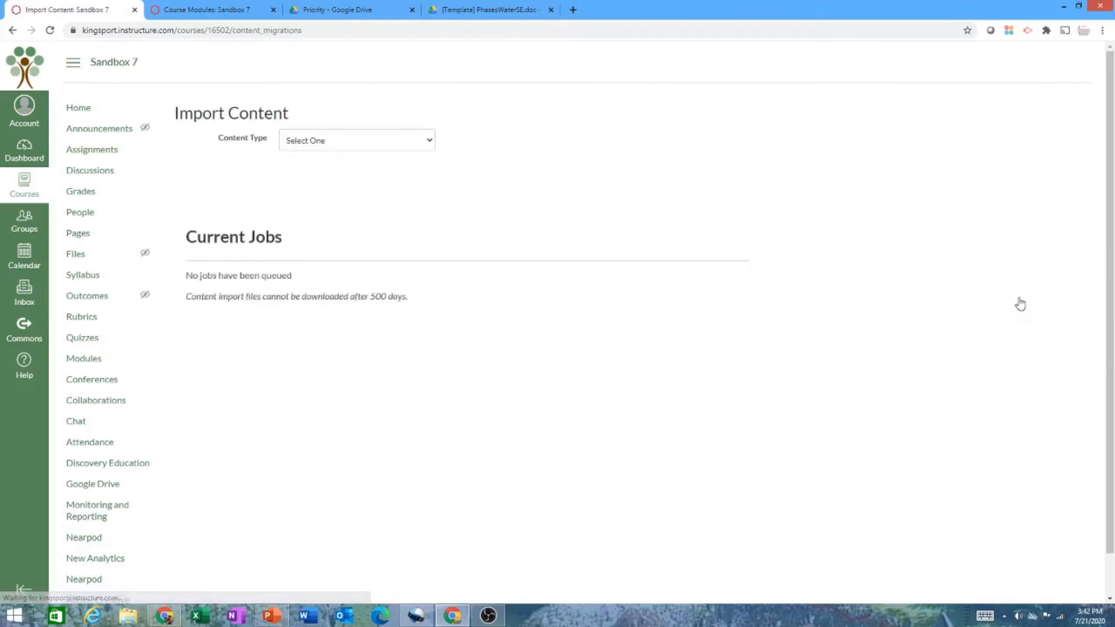
pyautogui.click(428, 143)
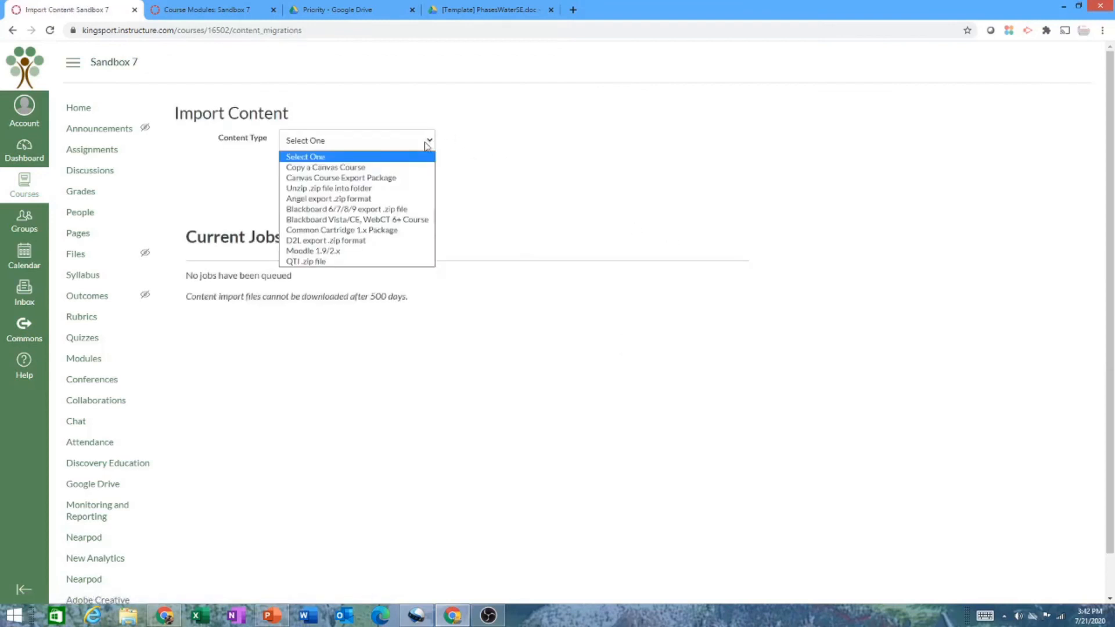
pyautogui.click(407, 170)
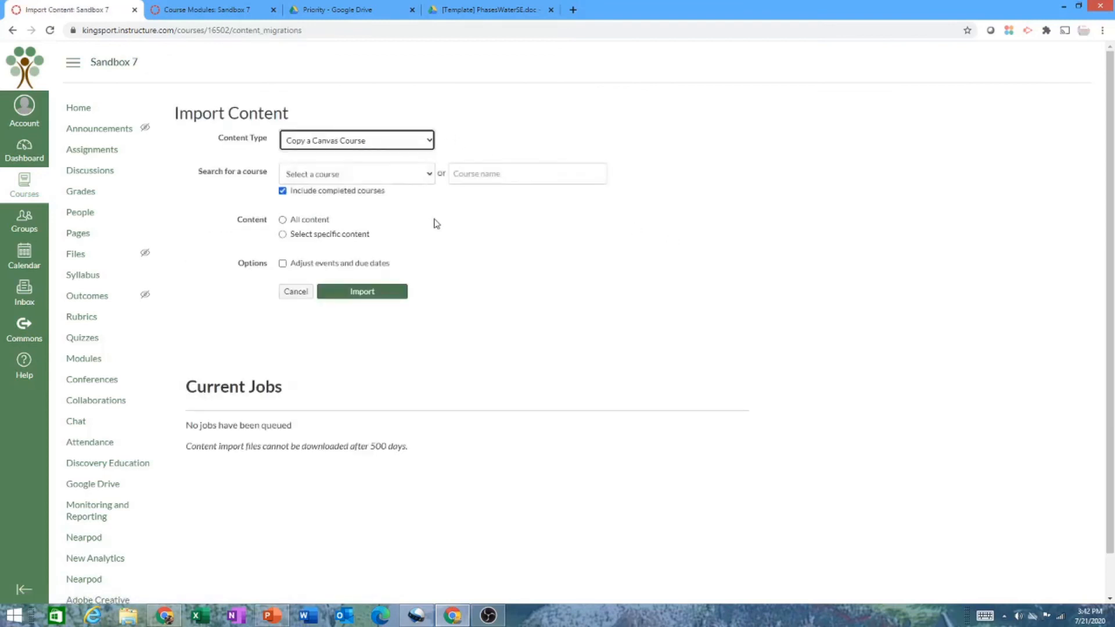
# Queue an import of specific content from the 2020-2021 Homeroom 8 course, and view its selectable content without choosing any
pyautogui.click(423, 175)
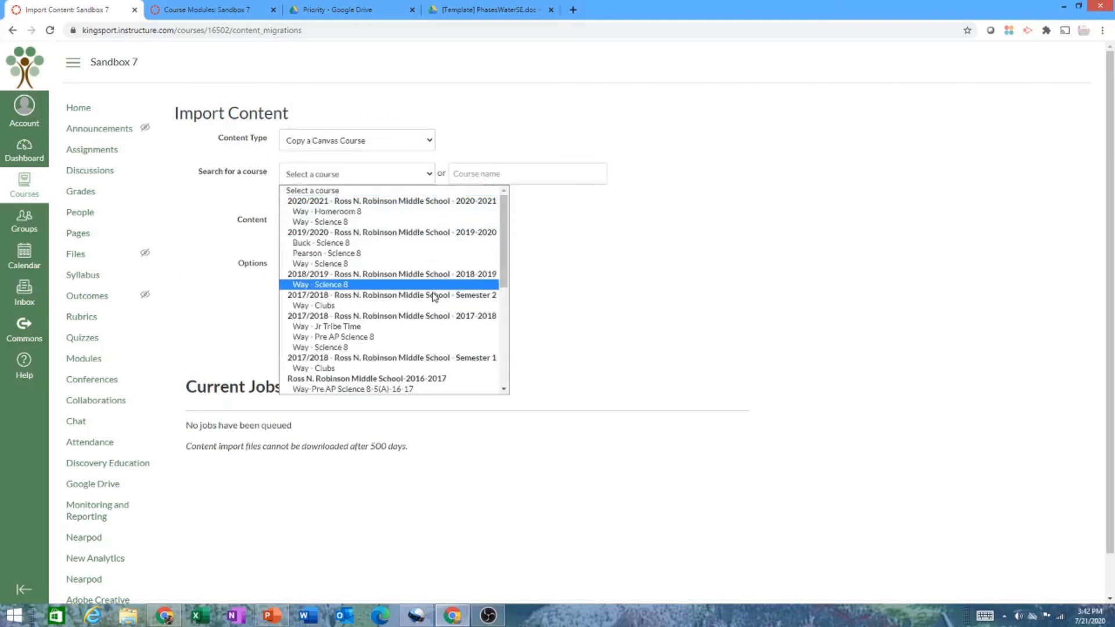
pyautogui.scroll(-5, 447, 354)
pyautogui.scroll(10, 447, 325)
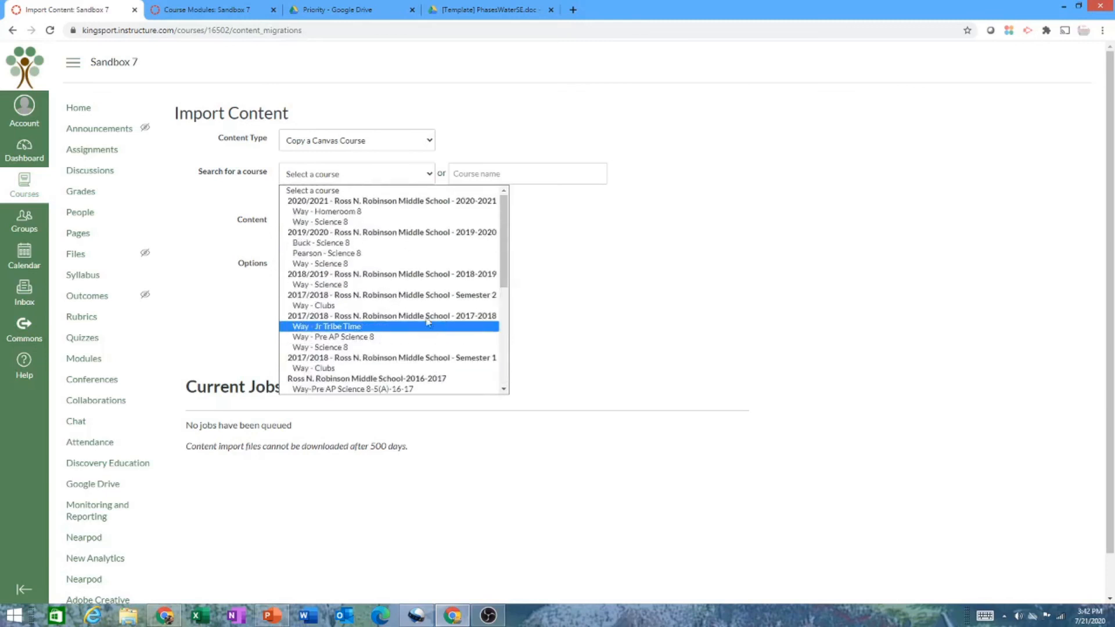
pyautogui.click(373, 214)
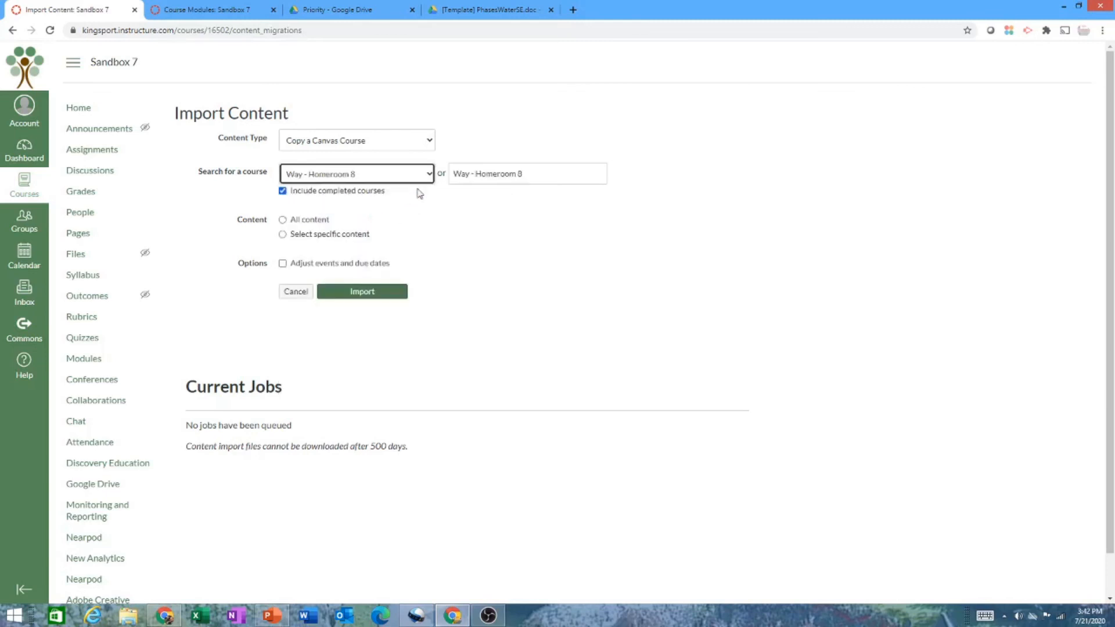
pyautogui.click(283, 235)
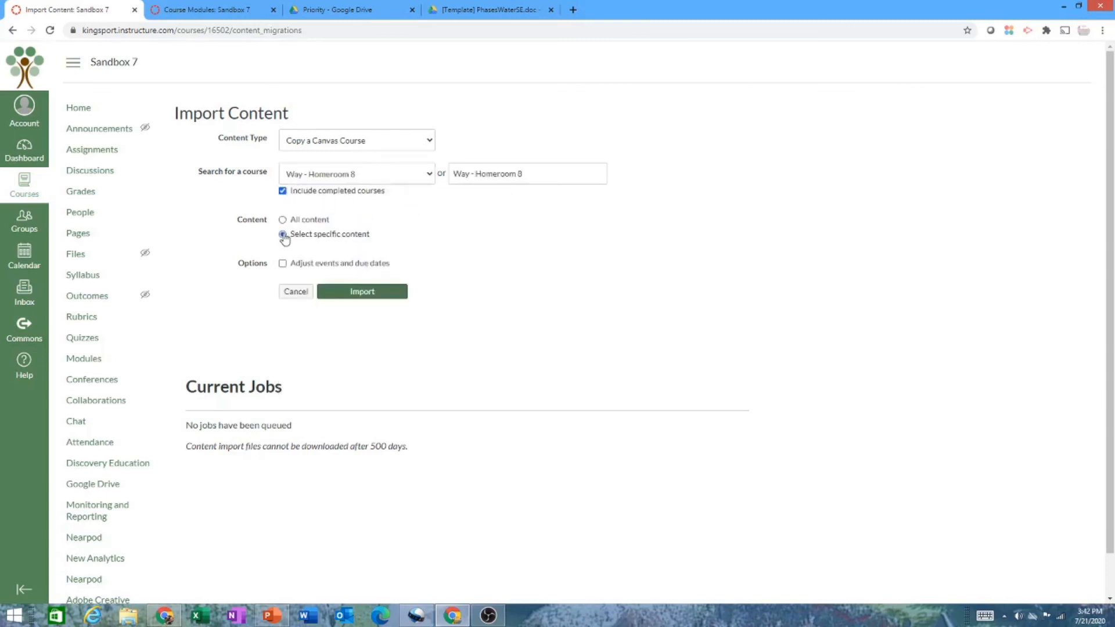
pyautogui.click(352, 296)
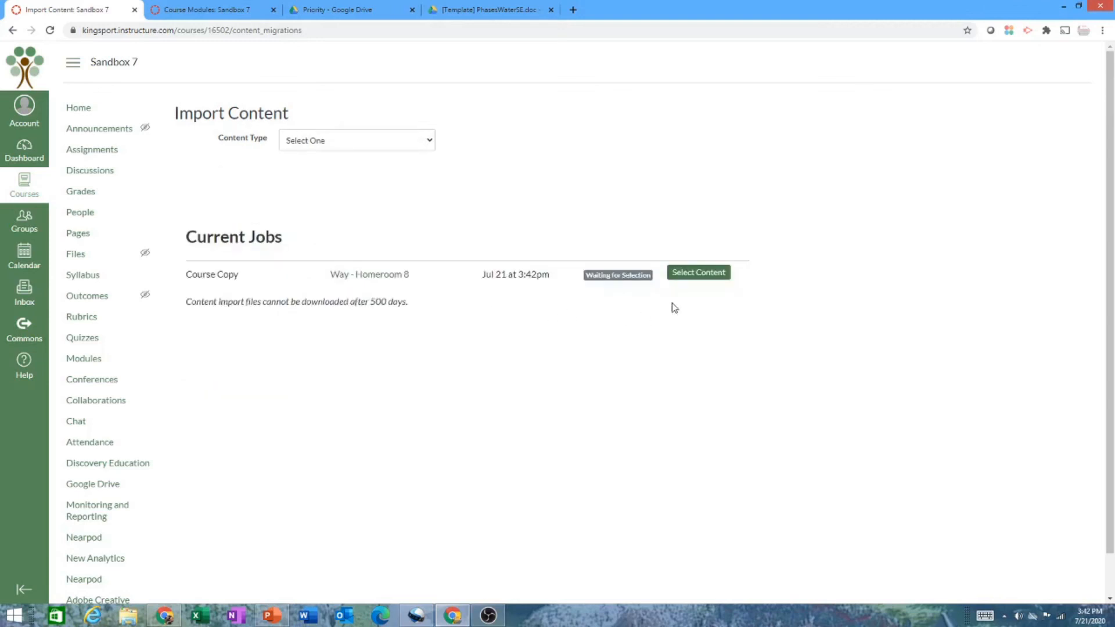
pyautogui.click(685, 281)
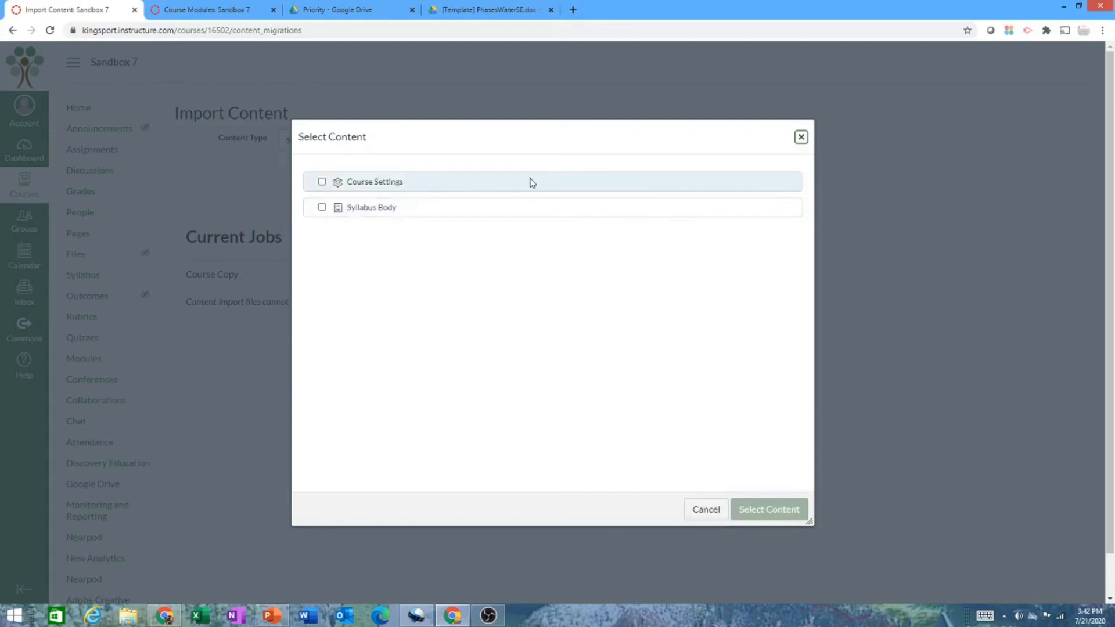
pyautogui.click(799, 140)
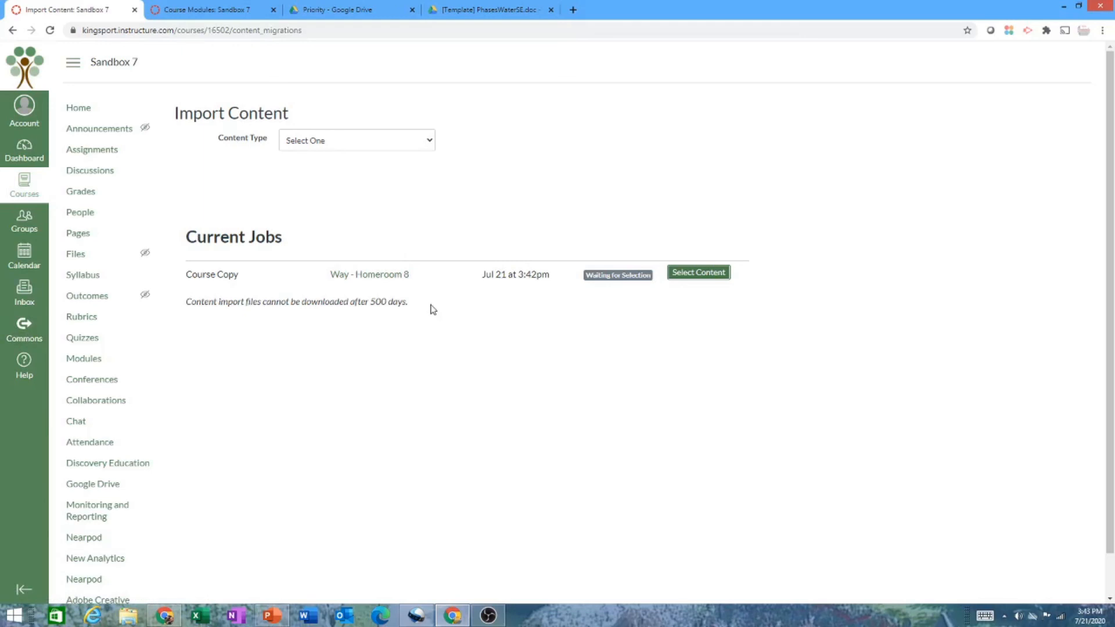
# Conclude the Sandbox 7 course from its settings and confirm the action
pyautogui.scroll(-1, 323, 356)
pyautogui.click(84, 586)
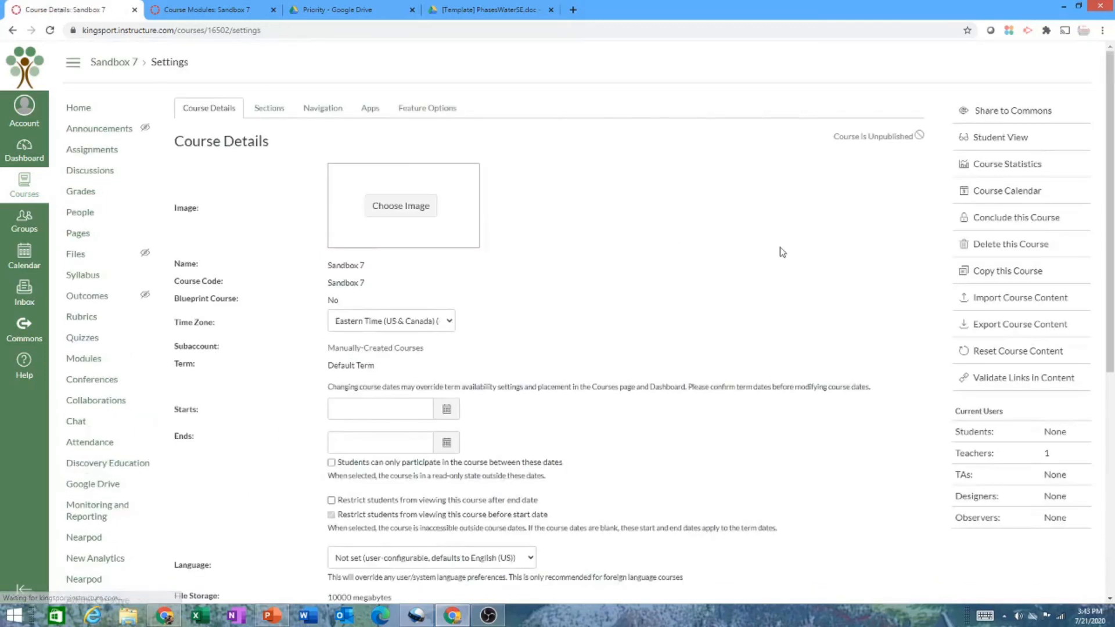
pyautogui.click(1027, 219)
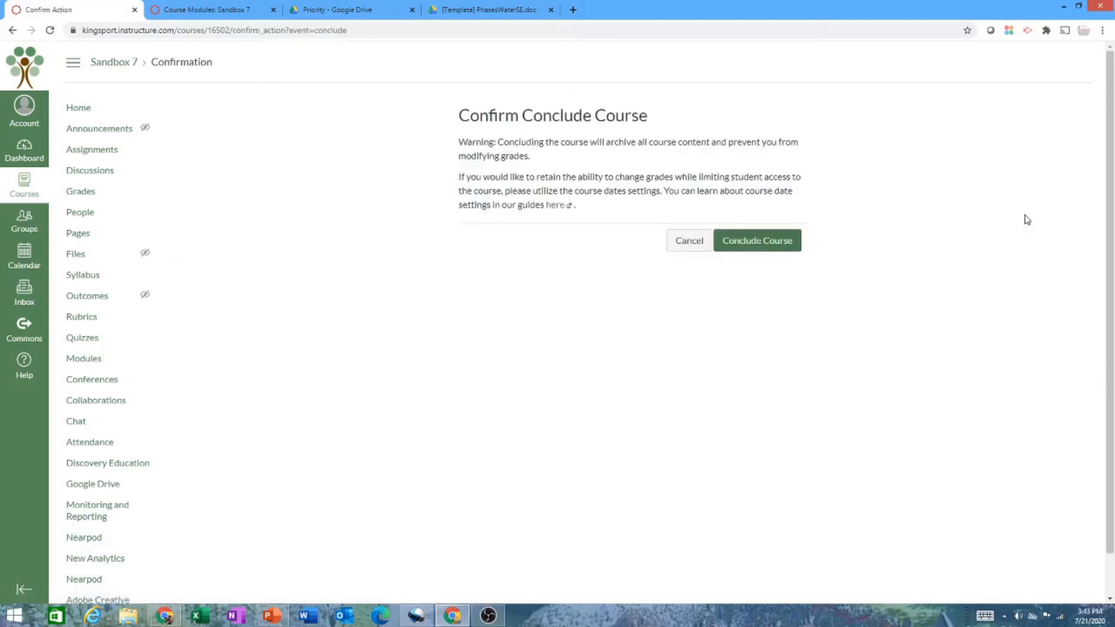
pyautogui.click(777, 248)
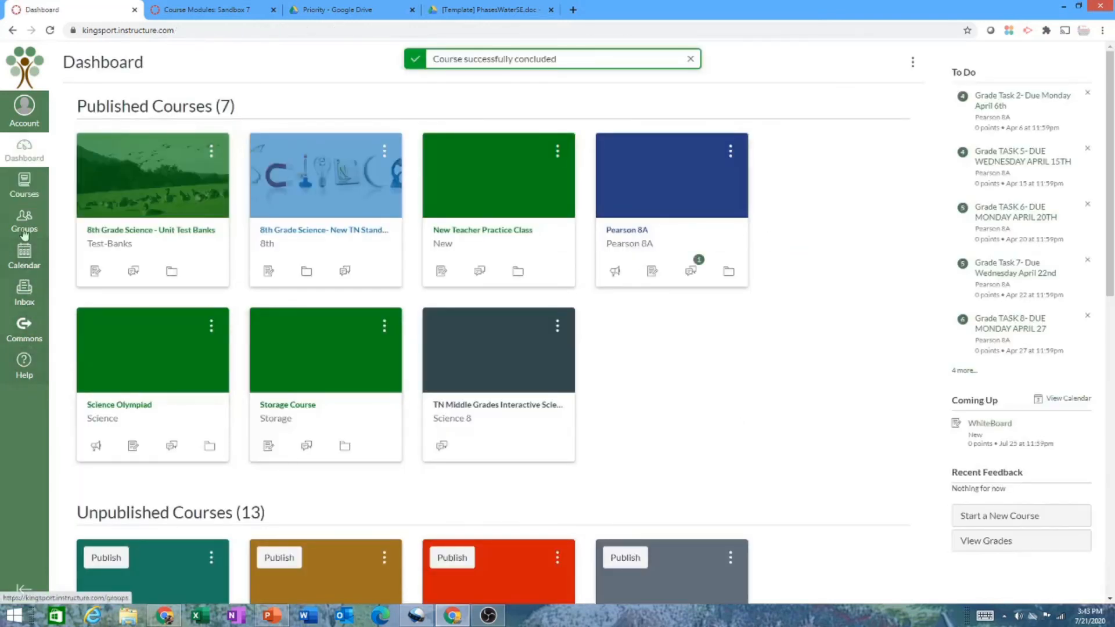
# Open the concluded Sandbox 7 course from the past enrollments in the list of all courses
pyautogui.click(24, 186)
pyautogui.scroll(-2, 142, 463)
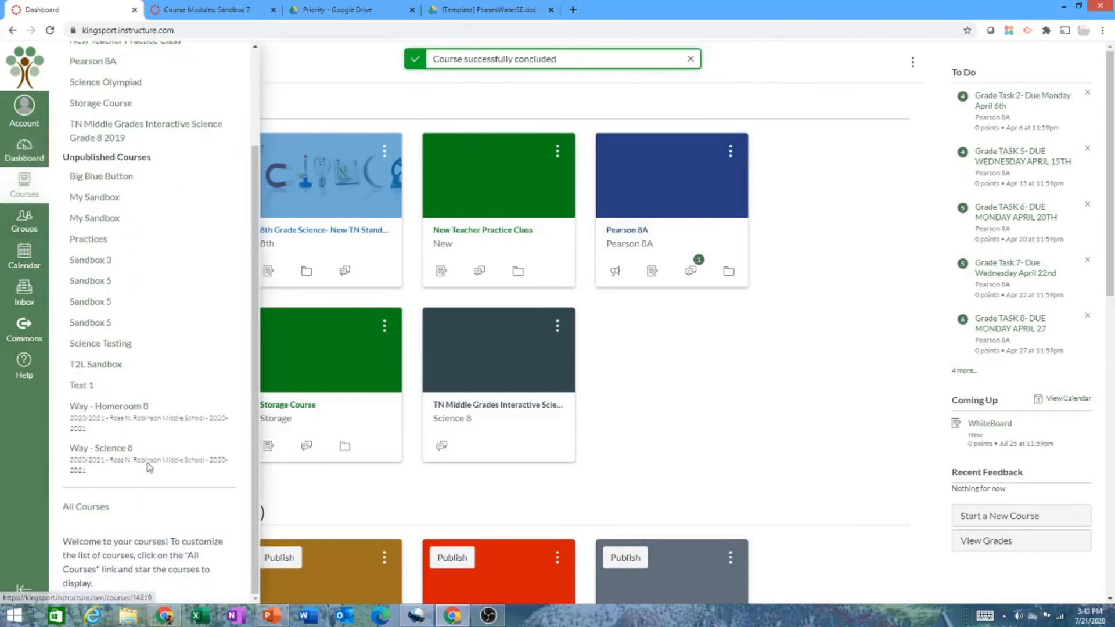
pyautogui.click(88, 507)
pyautogui.scroll(-18, 427, 398)
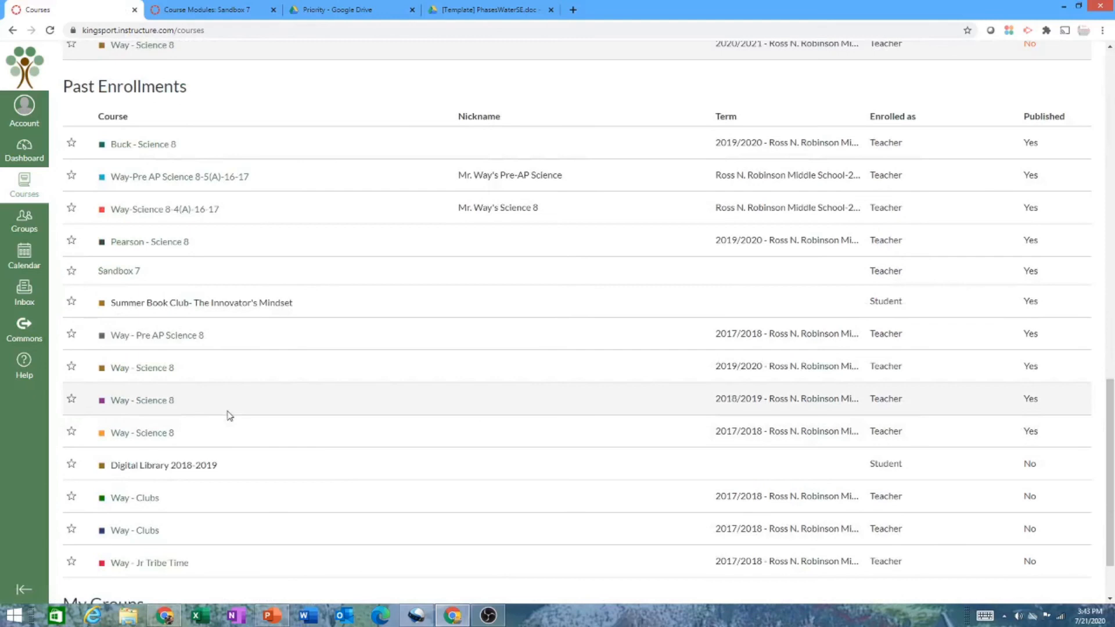
pyautogui.click(129, 272)
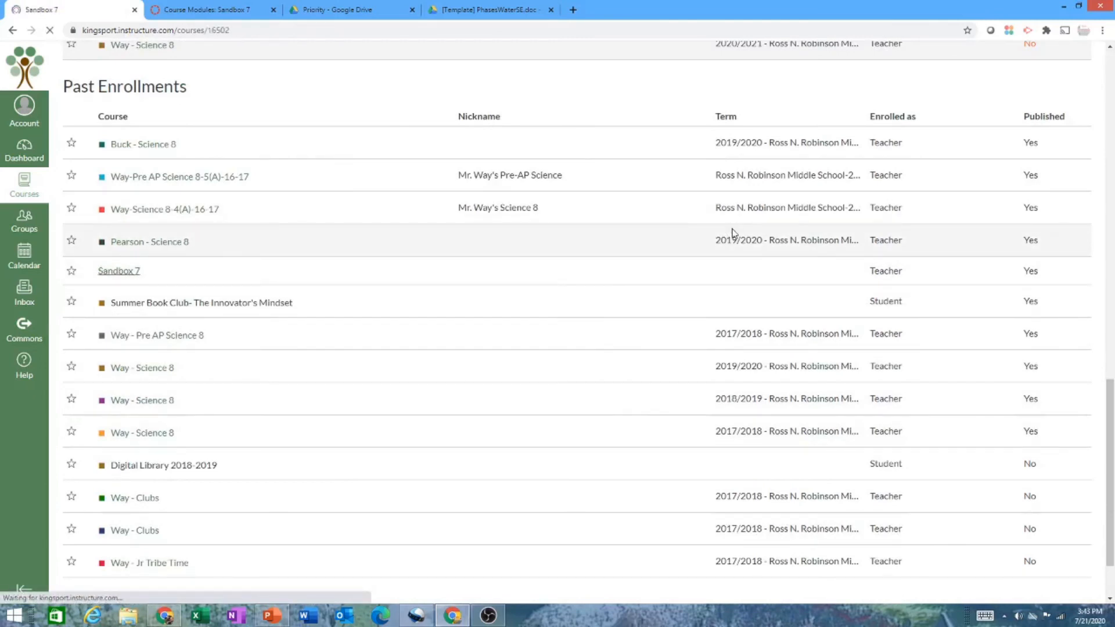
# Start deleting the concluded Sandbox 7 course from its course settings
pyautogui.scroll(-3, 110, 518)
pyautogui.click(88, 485)
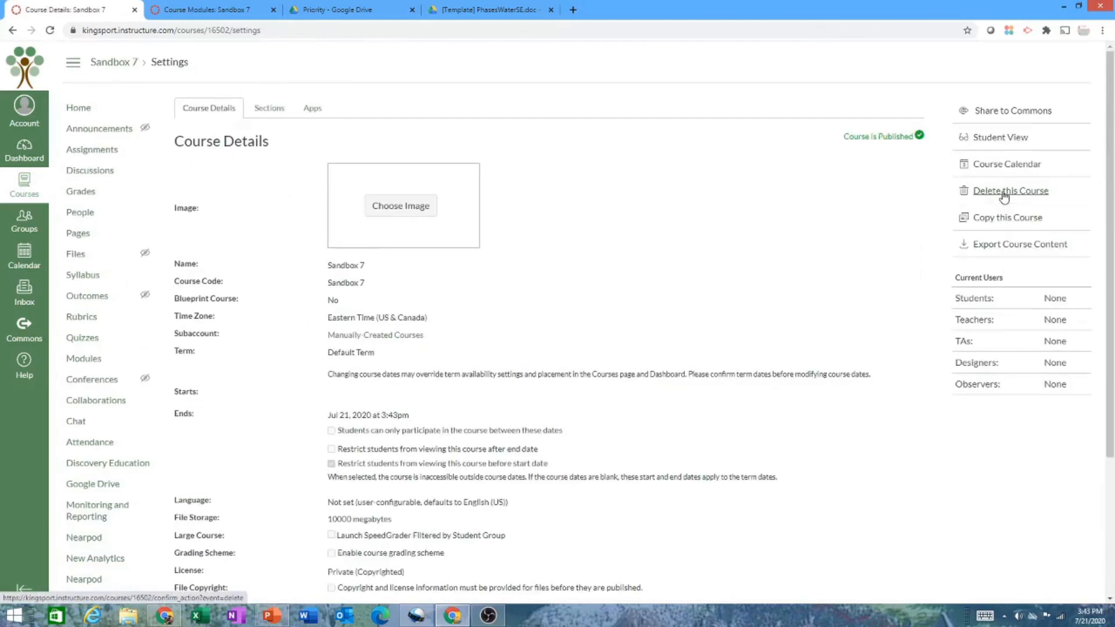
pyautogui.click(1006, 192)
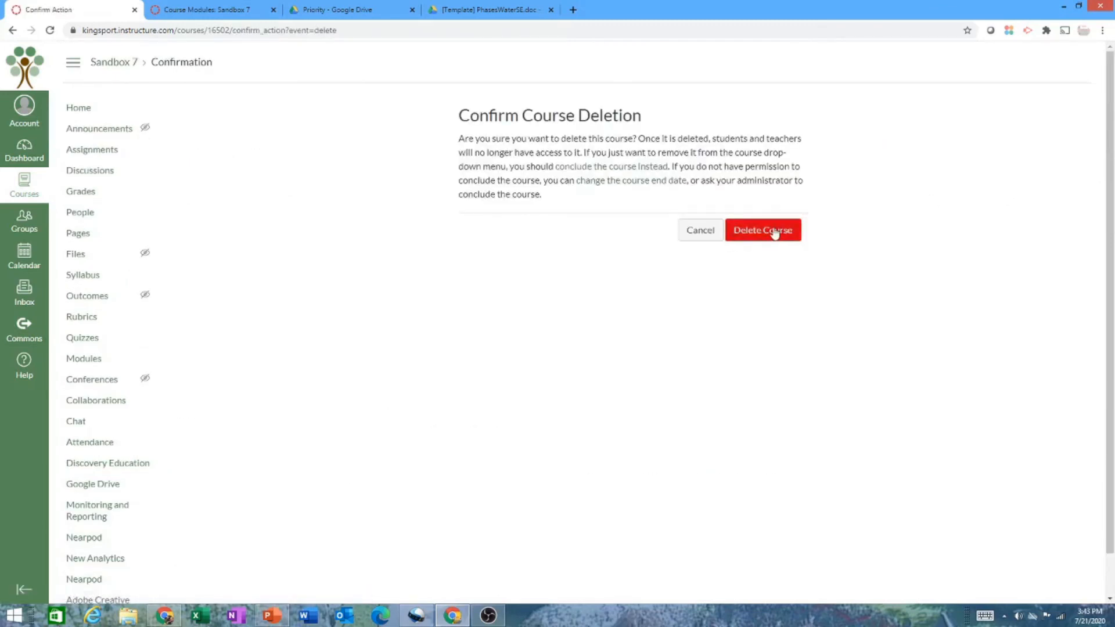